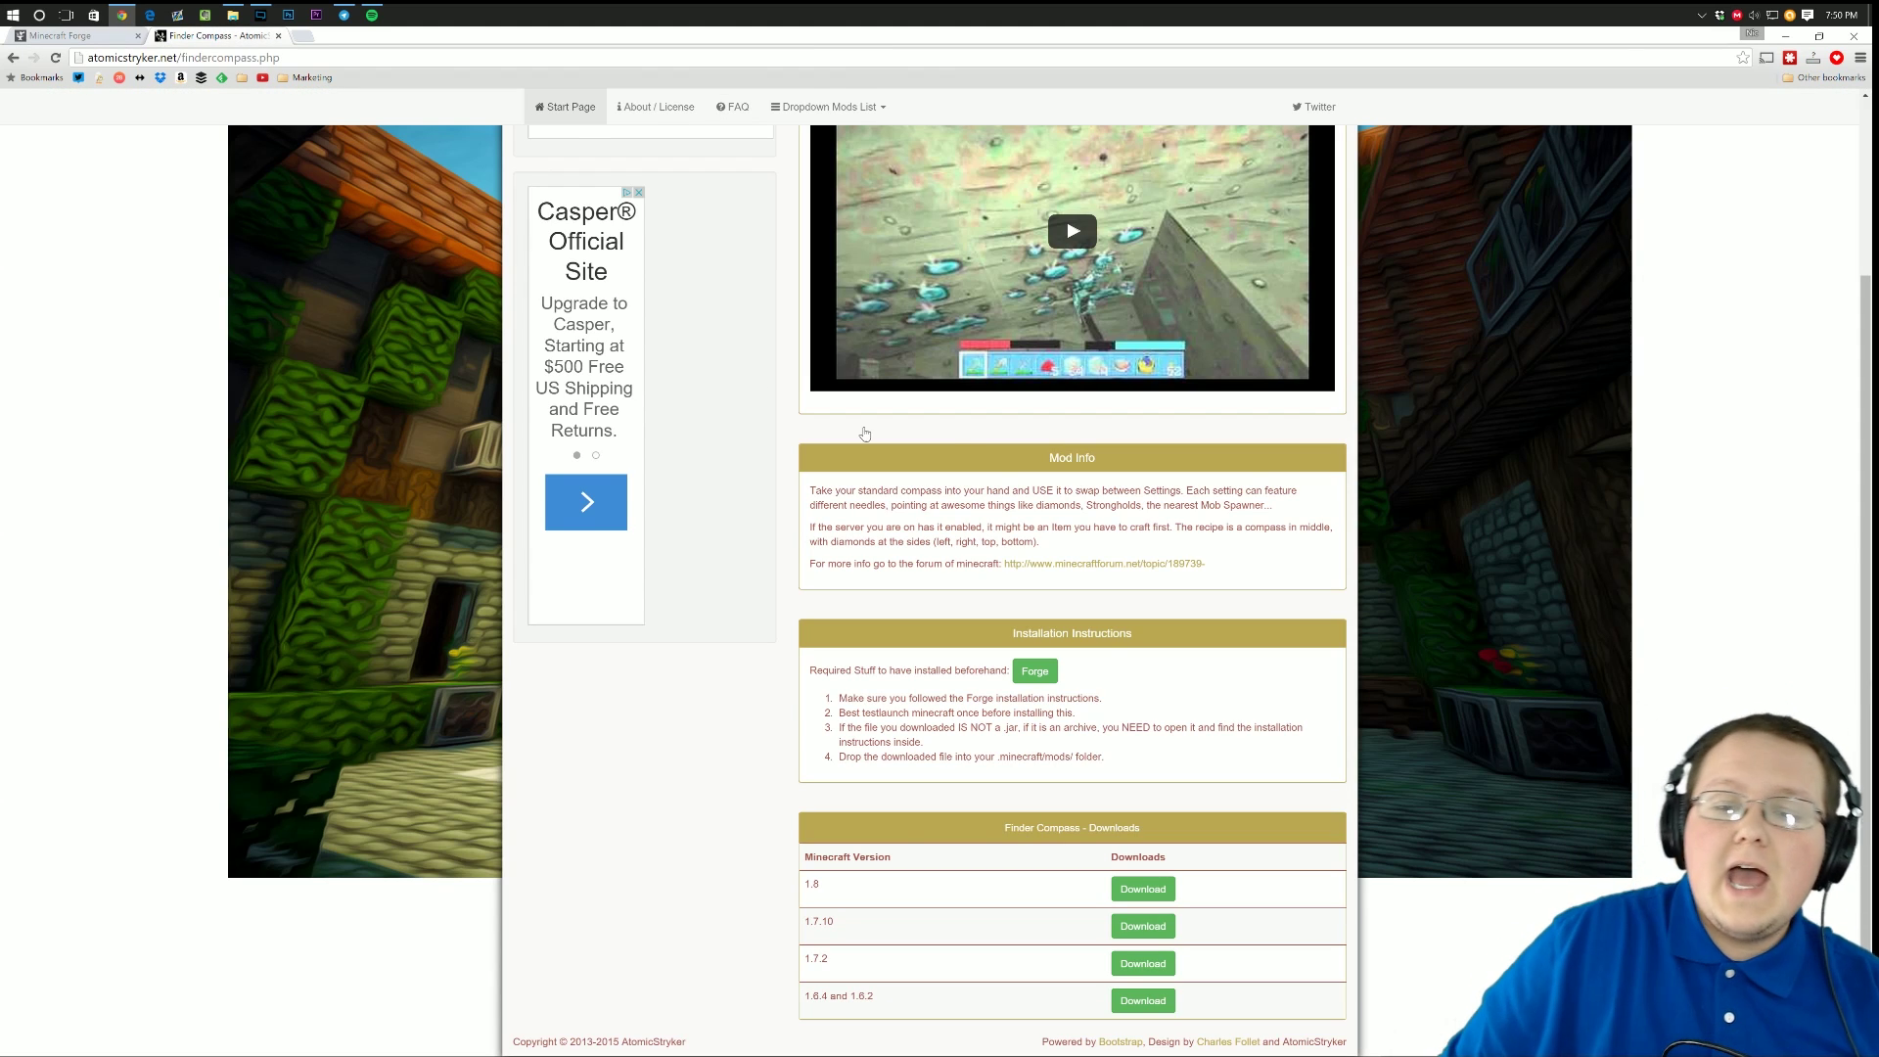
# Follow the Download link for the 1.8 build in the Finder Compass Downloads table.
pyautogui.scroll(2, 864, 434)
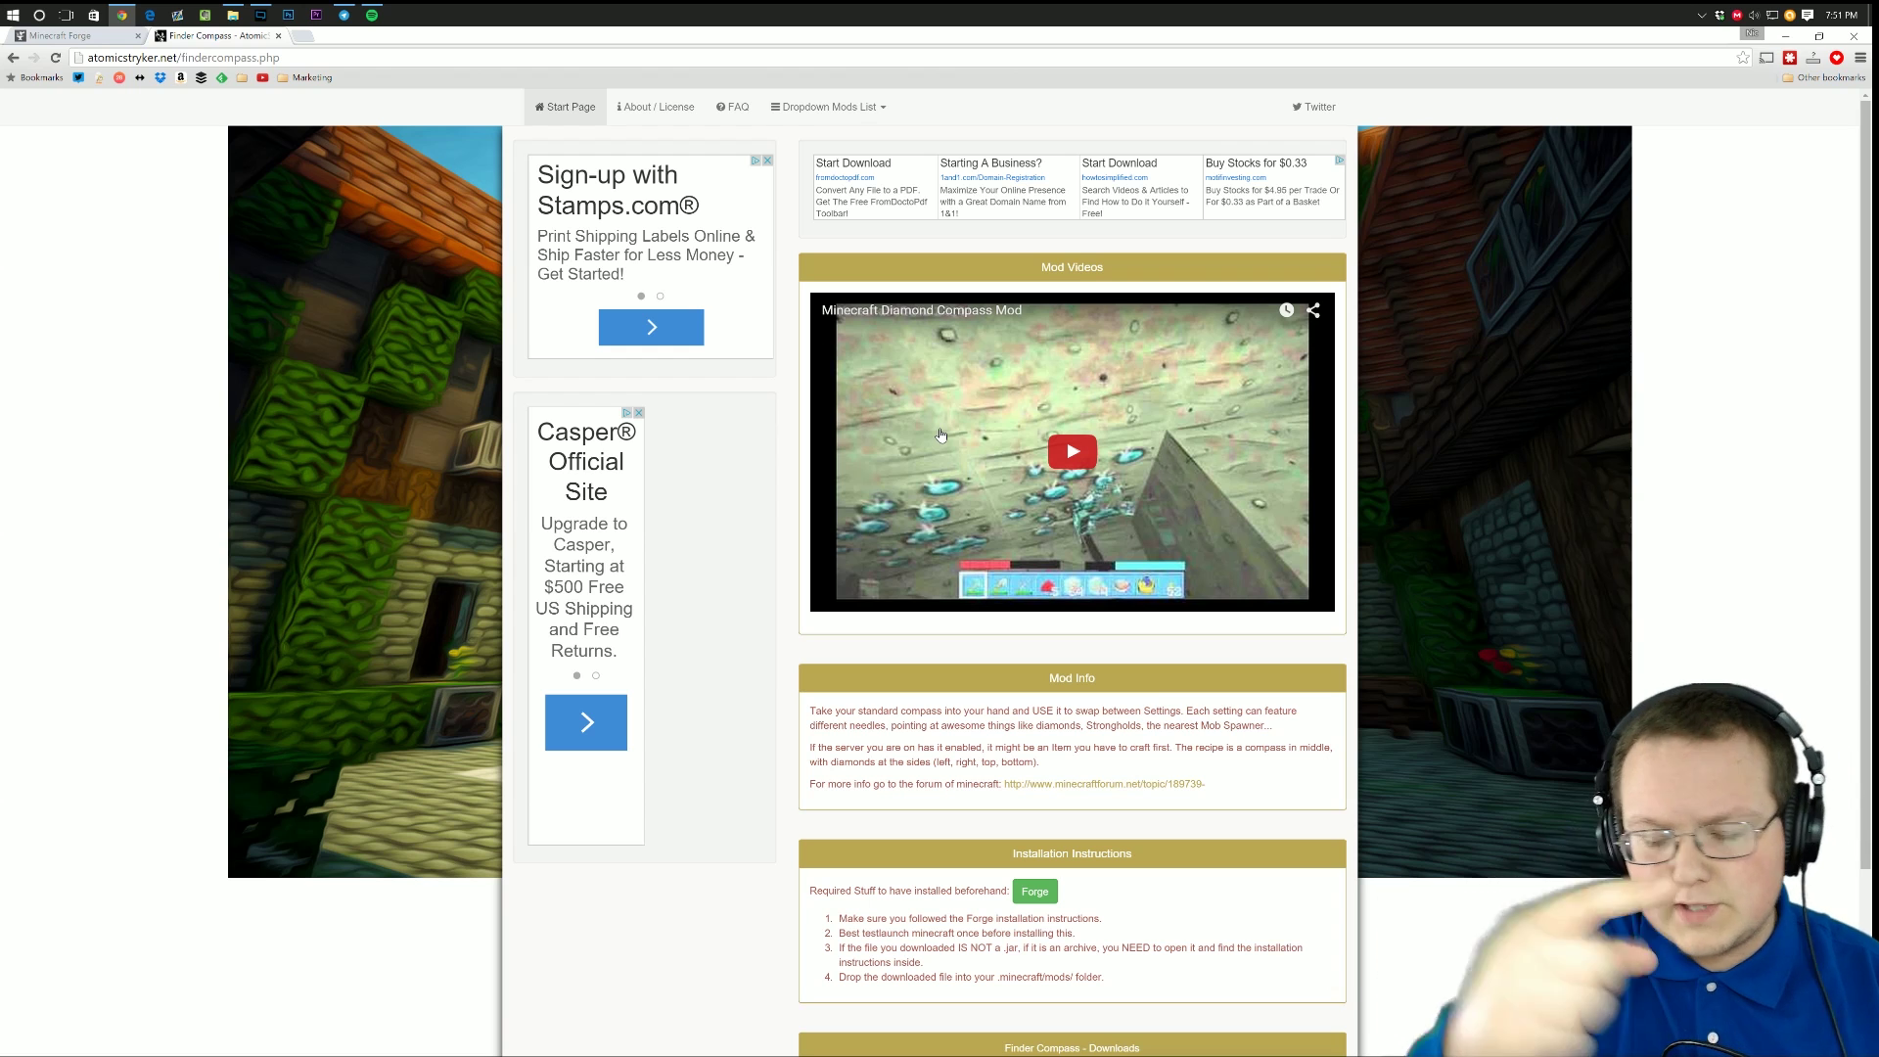
pyautogui.scroll(-3, 940, 434)
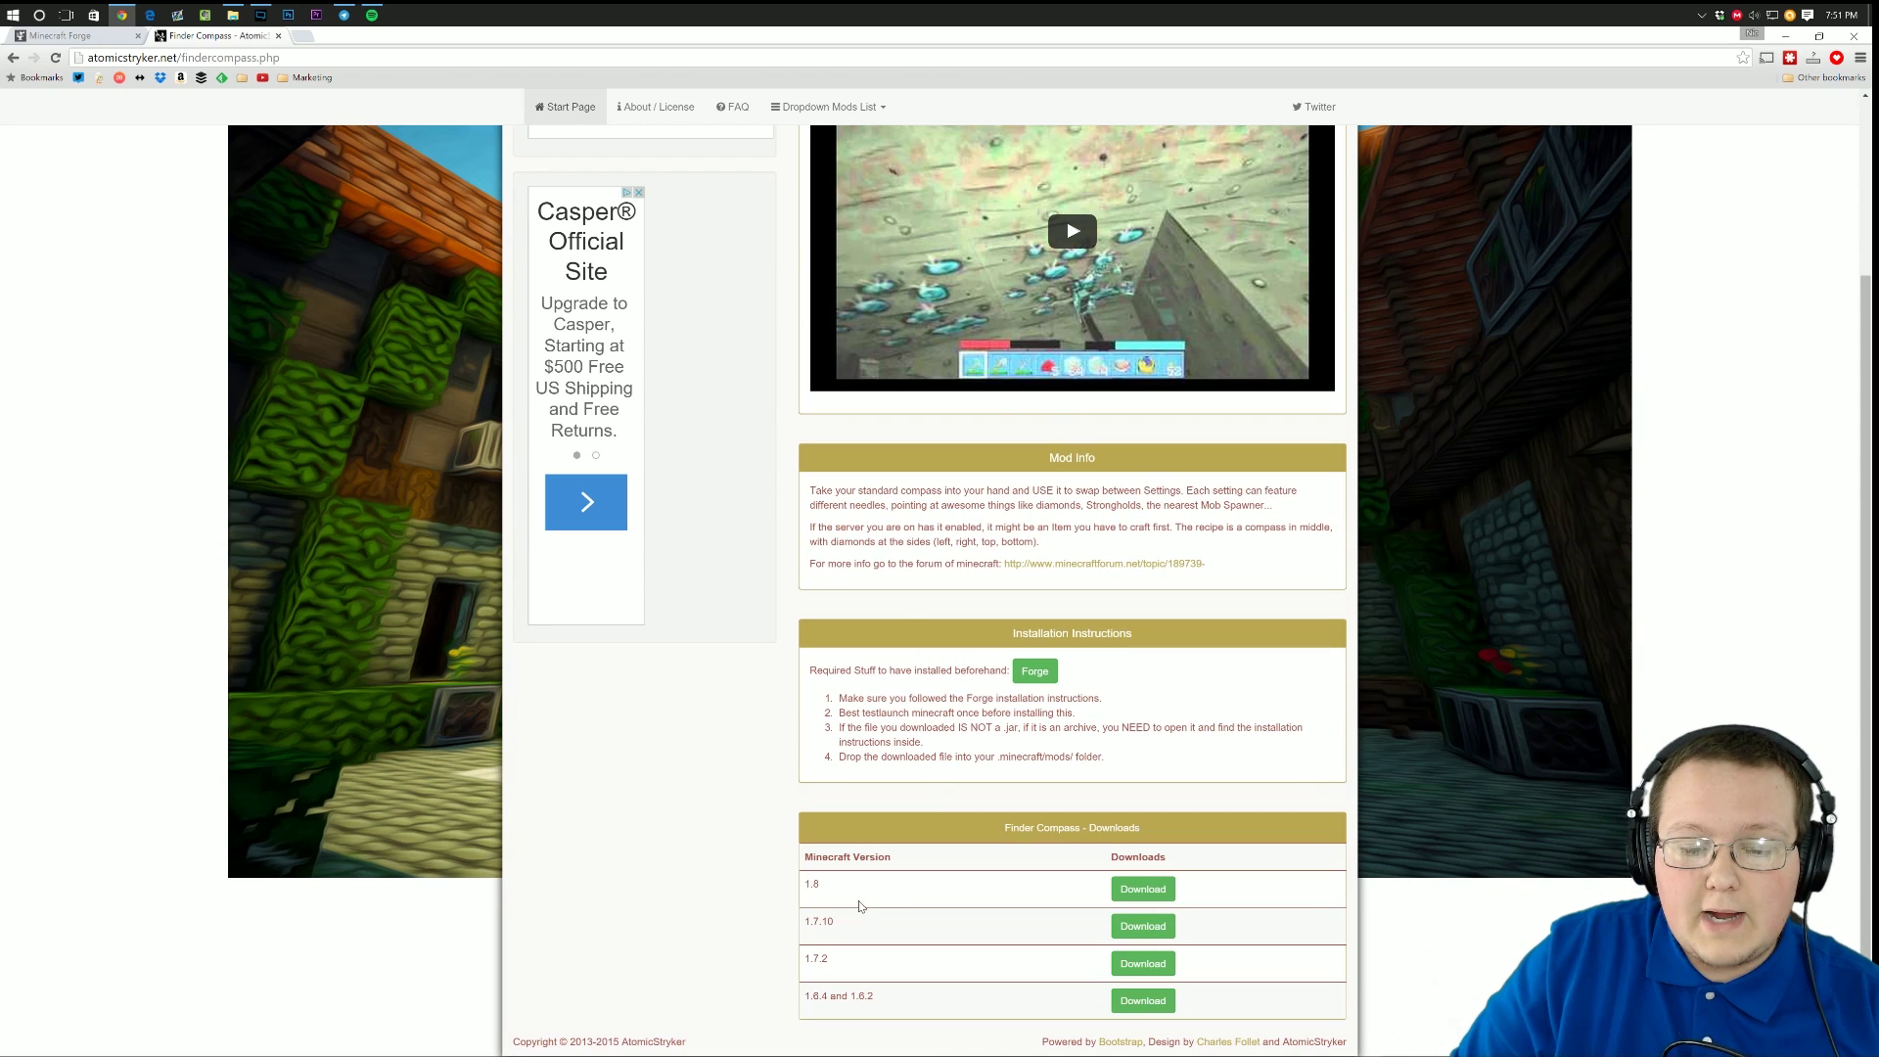
pyautogui.moveTo(848, 896); pyautogui.dragTo(803, 885)
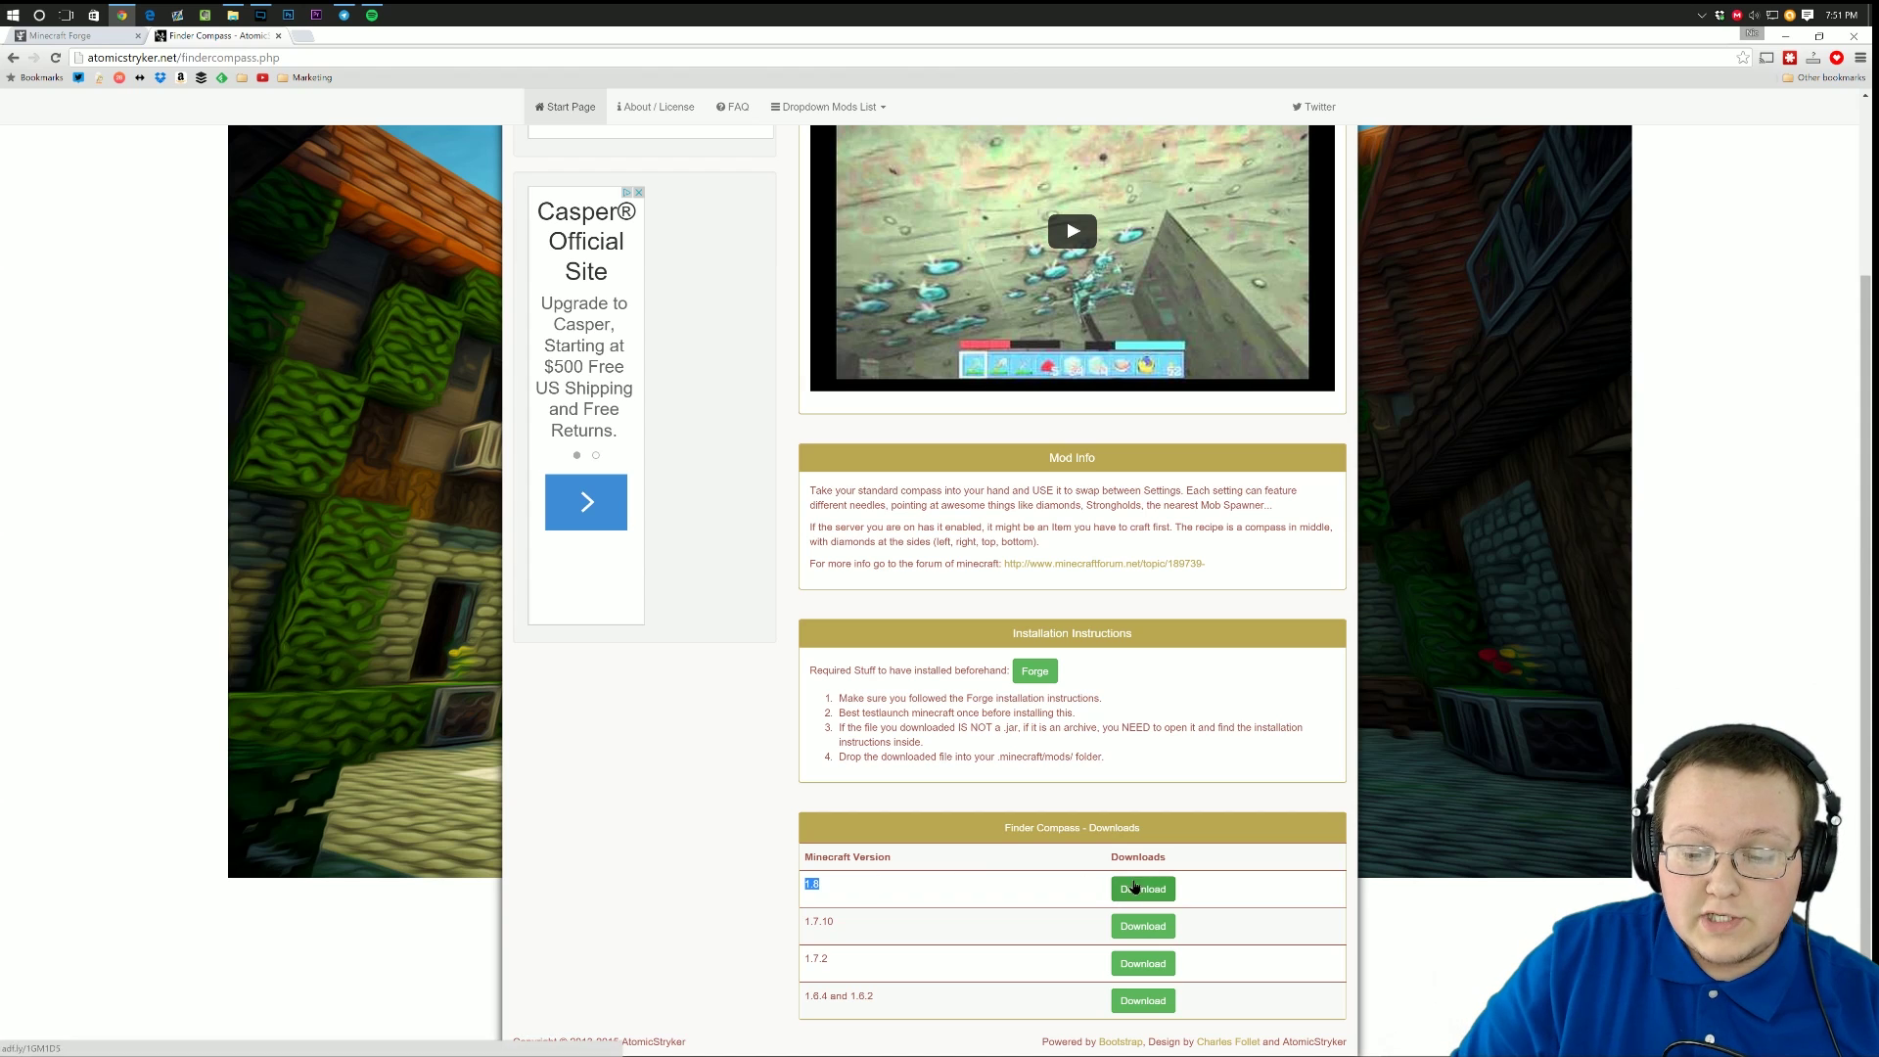
pyautogui.click(1141, 887)
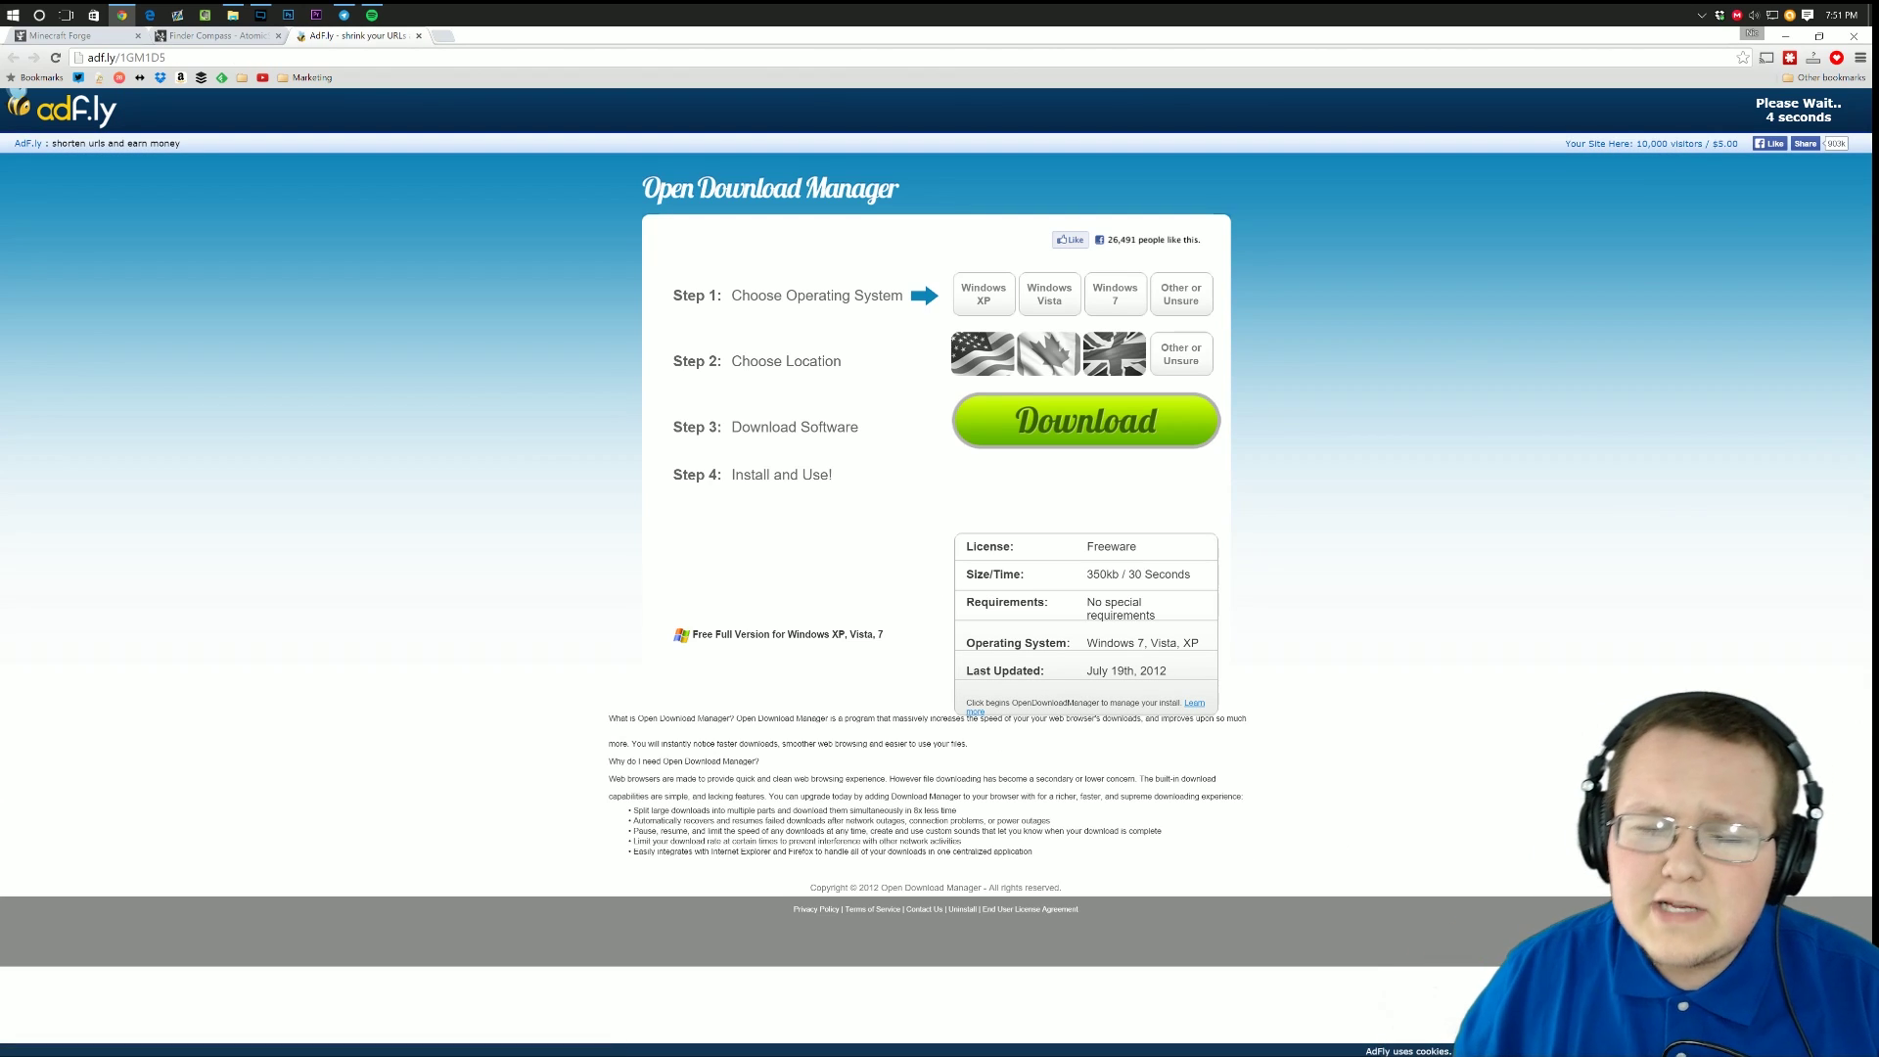
# Skip the ad, discard the duplicate, keep FinderCompass-1.8.jar, and return to the Forge tab.
pyautogui.rightClick(911, 590)
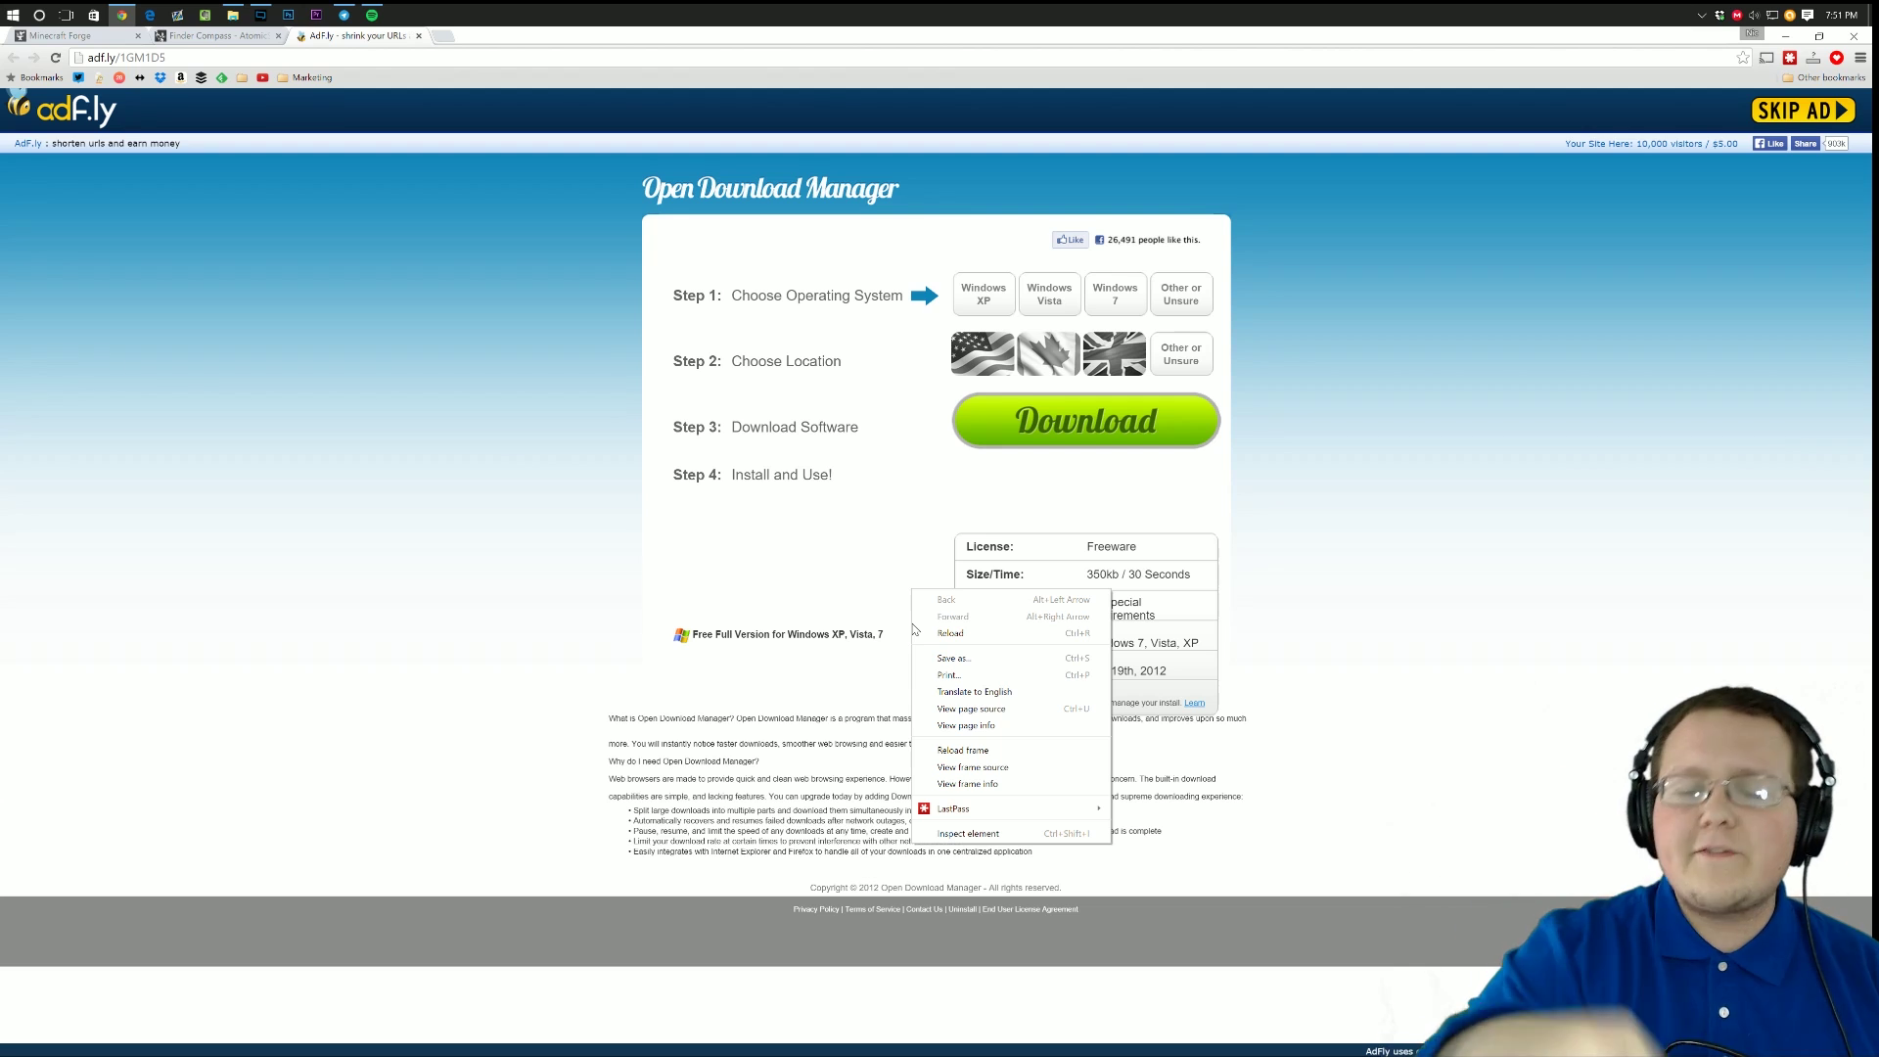
pyautogui.click(1833, 119)
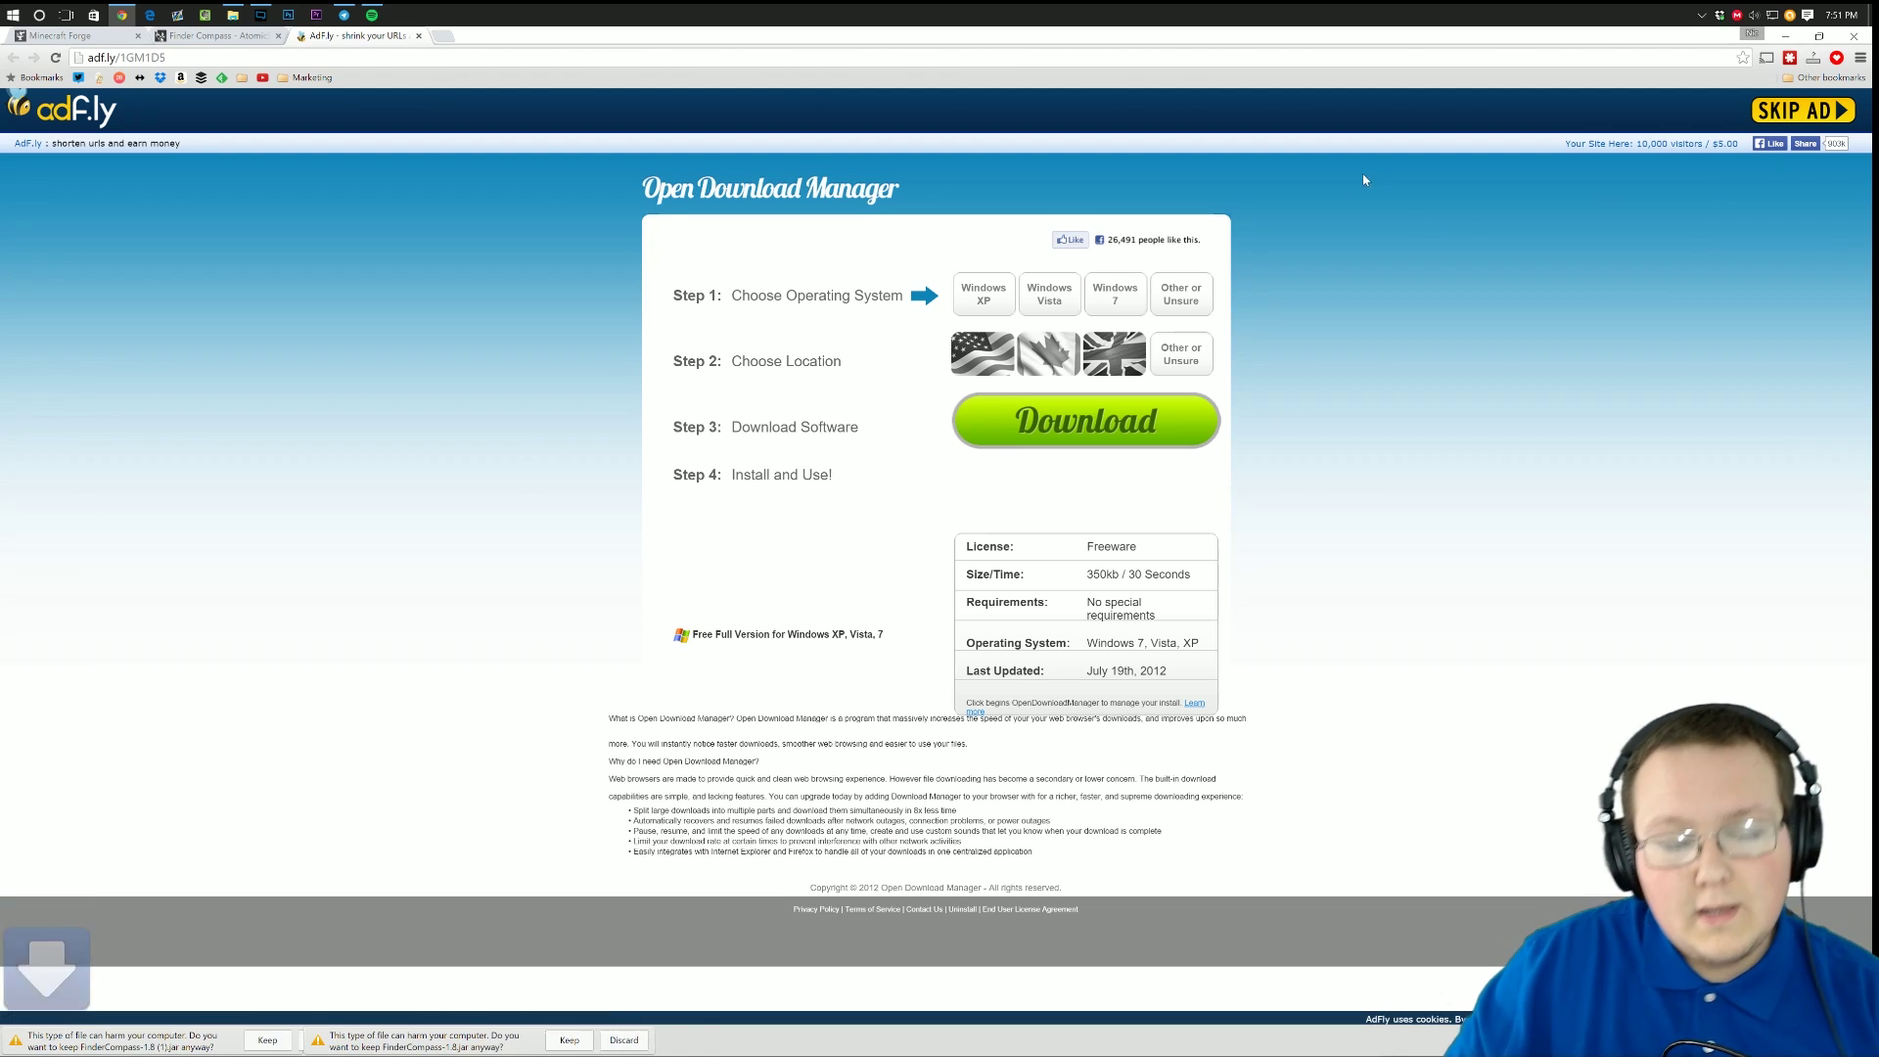
pyautogui.click(624, 1039)
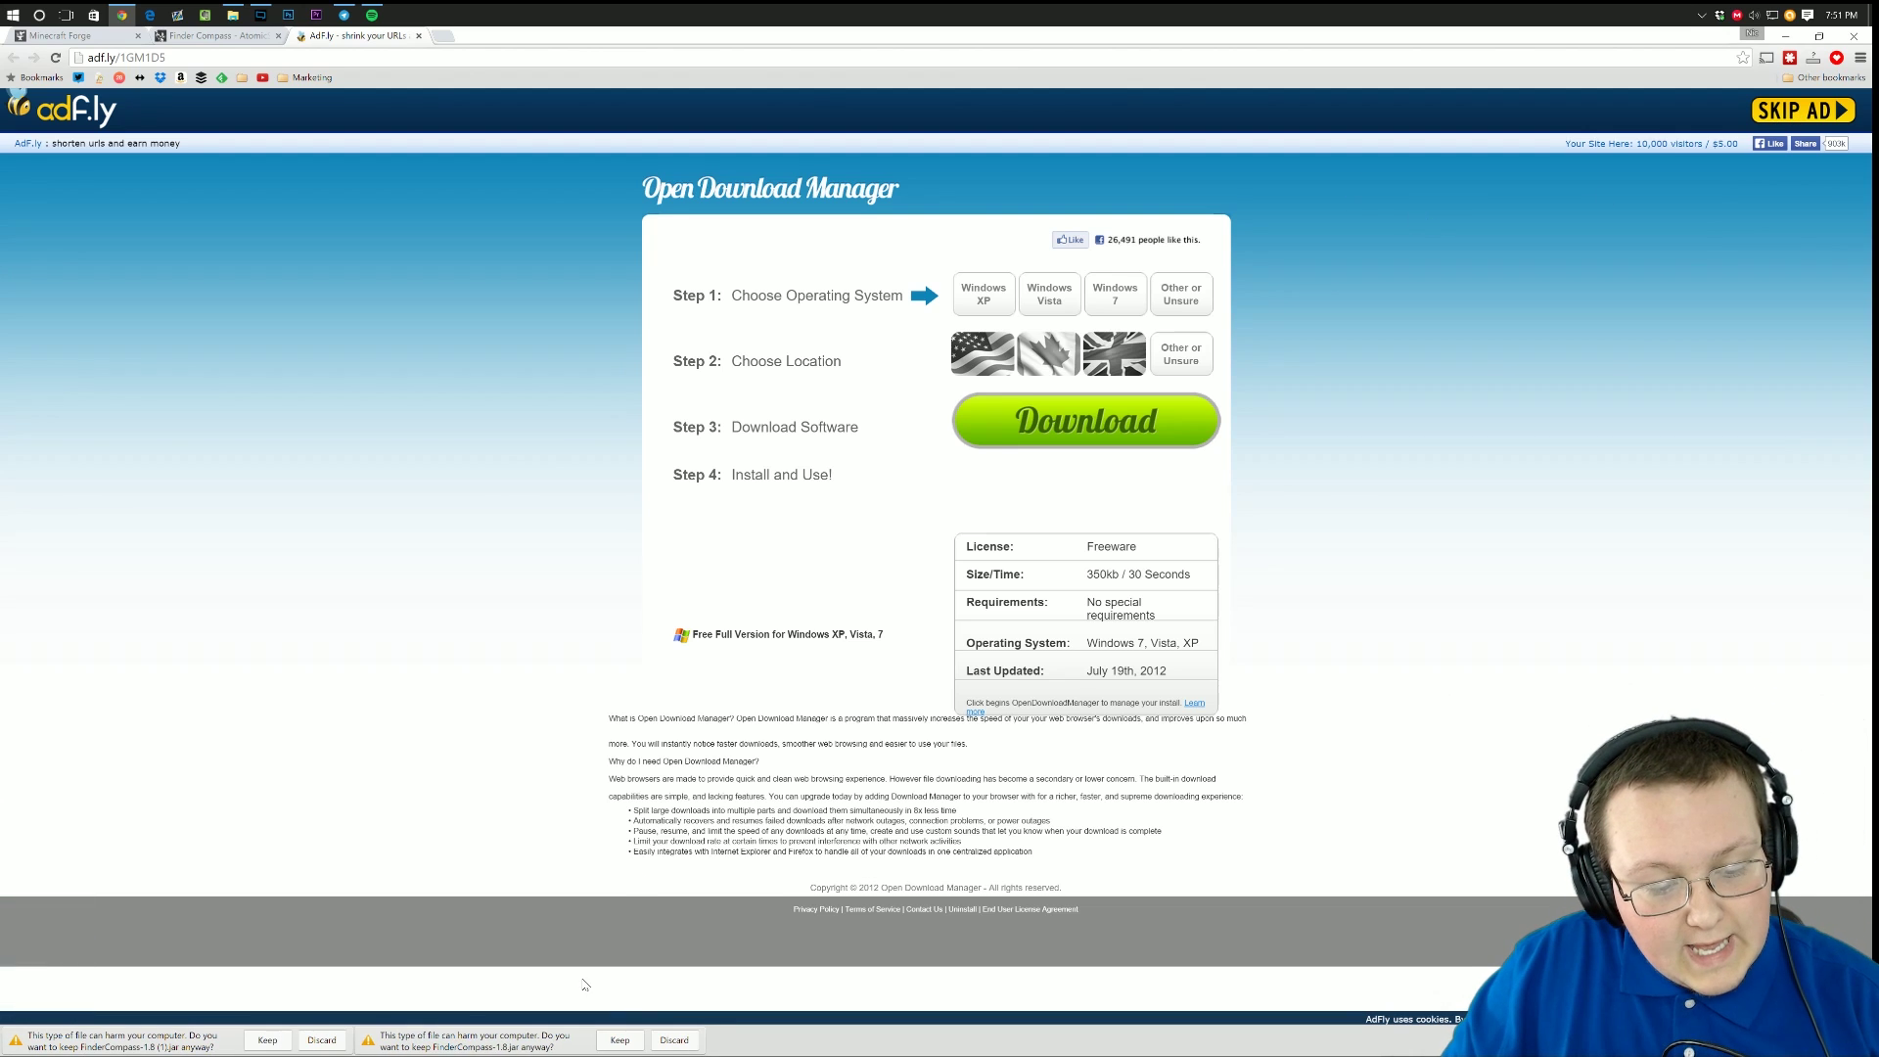
pyautogui.click(270, 1040)
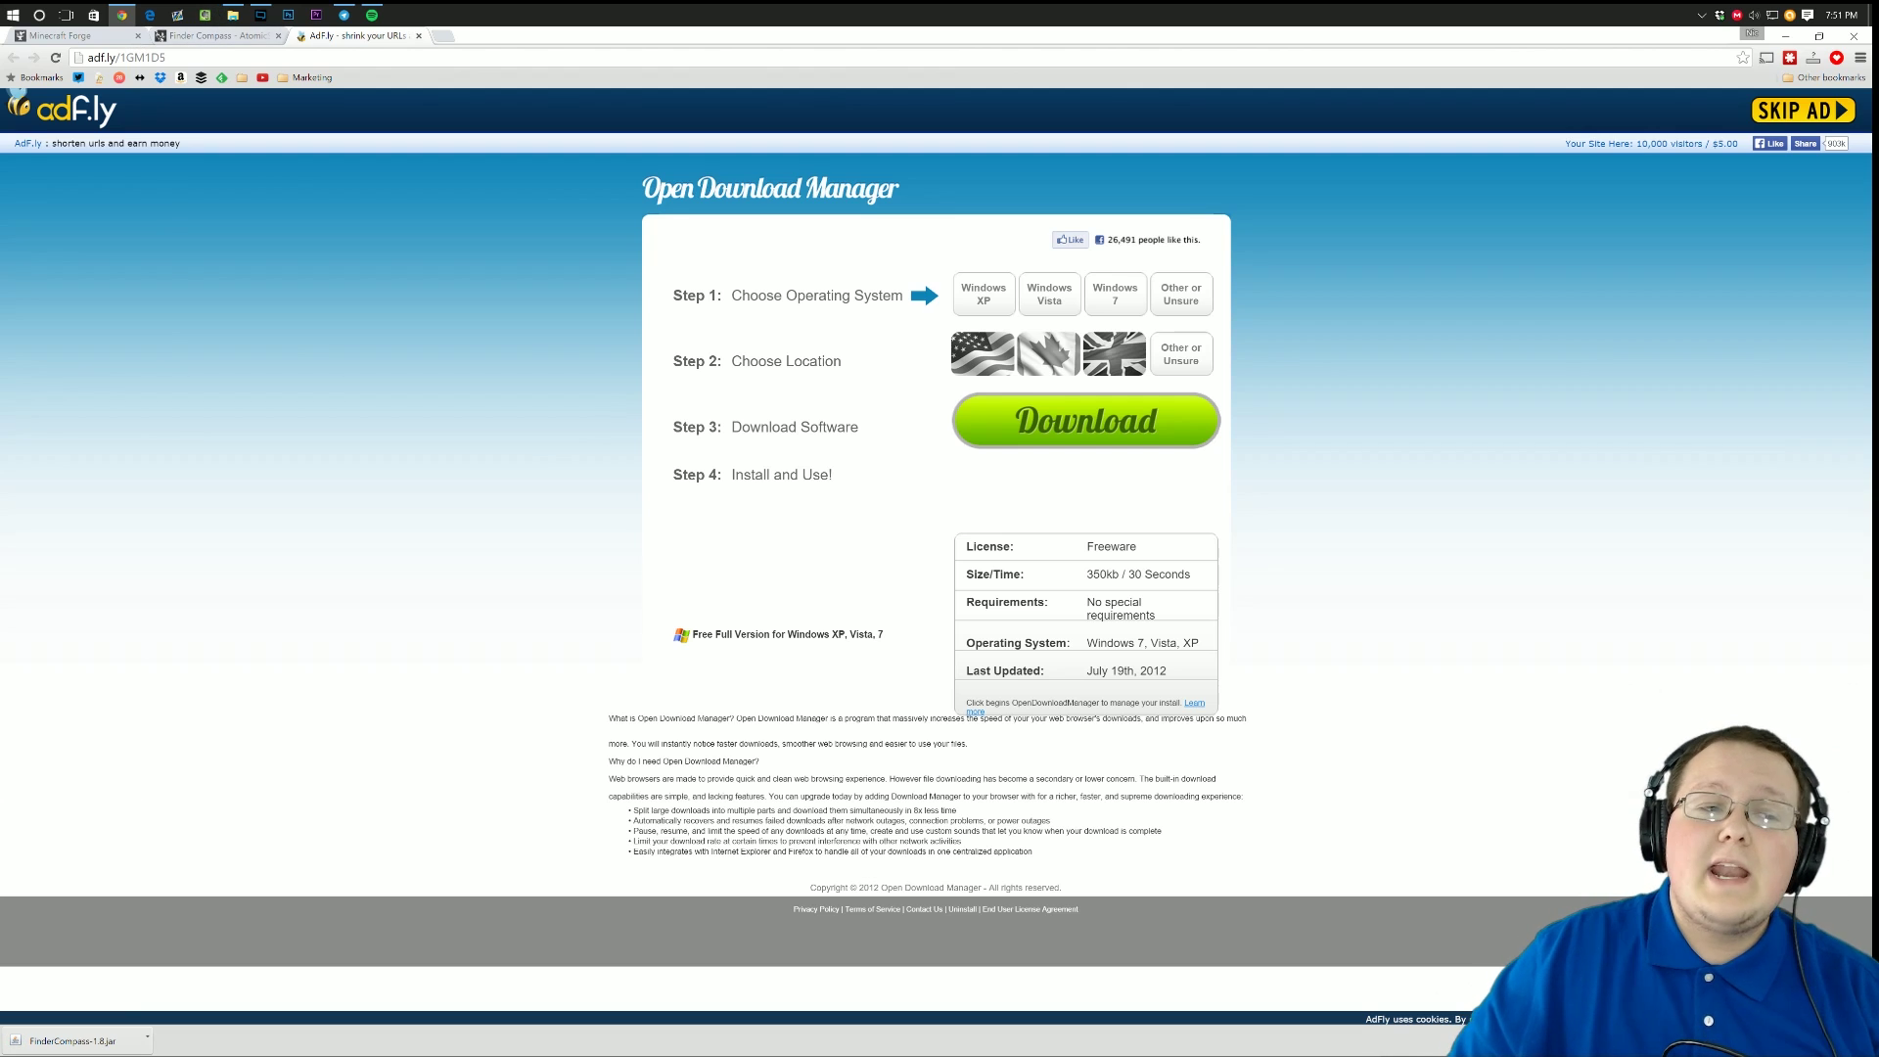
pyautogui.click(99, 39)
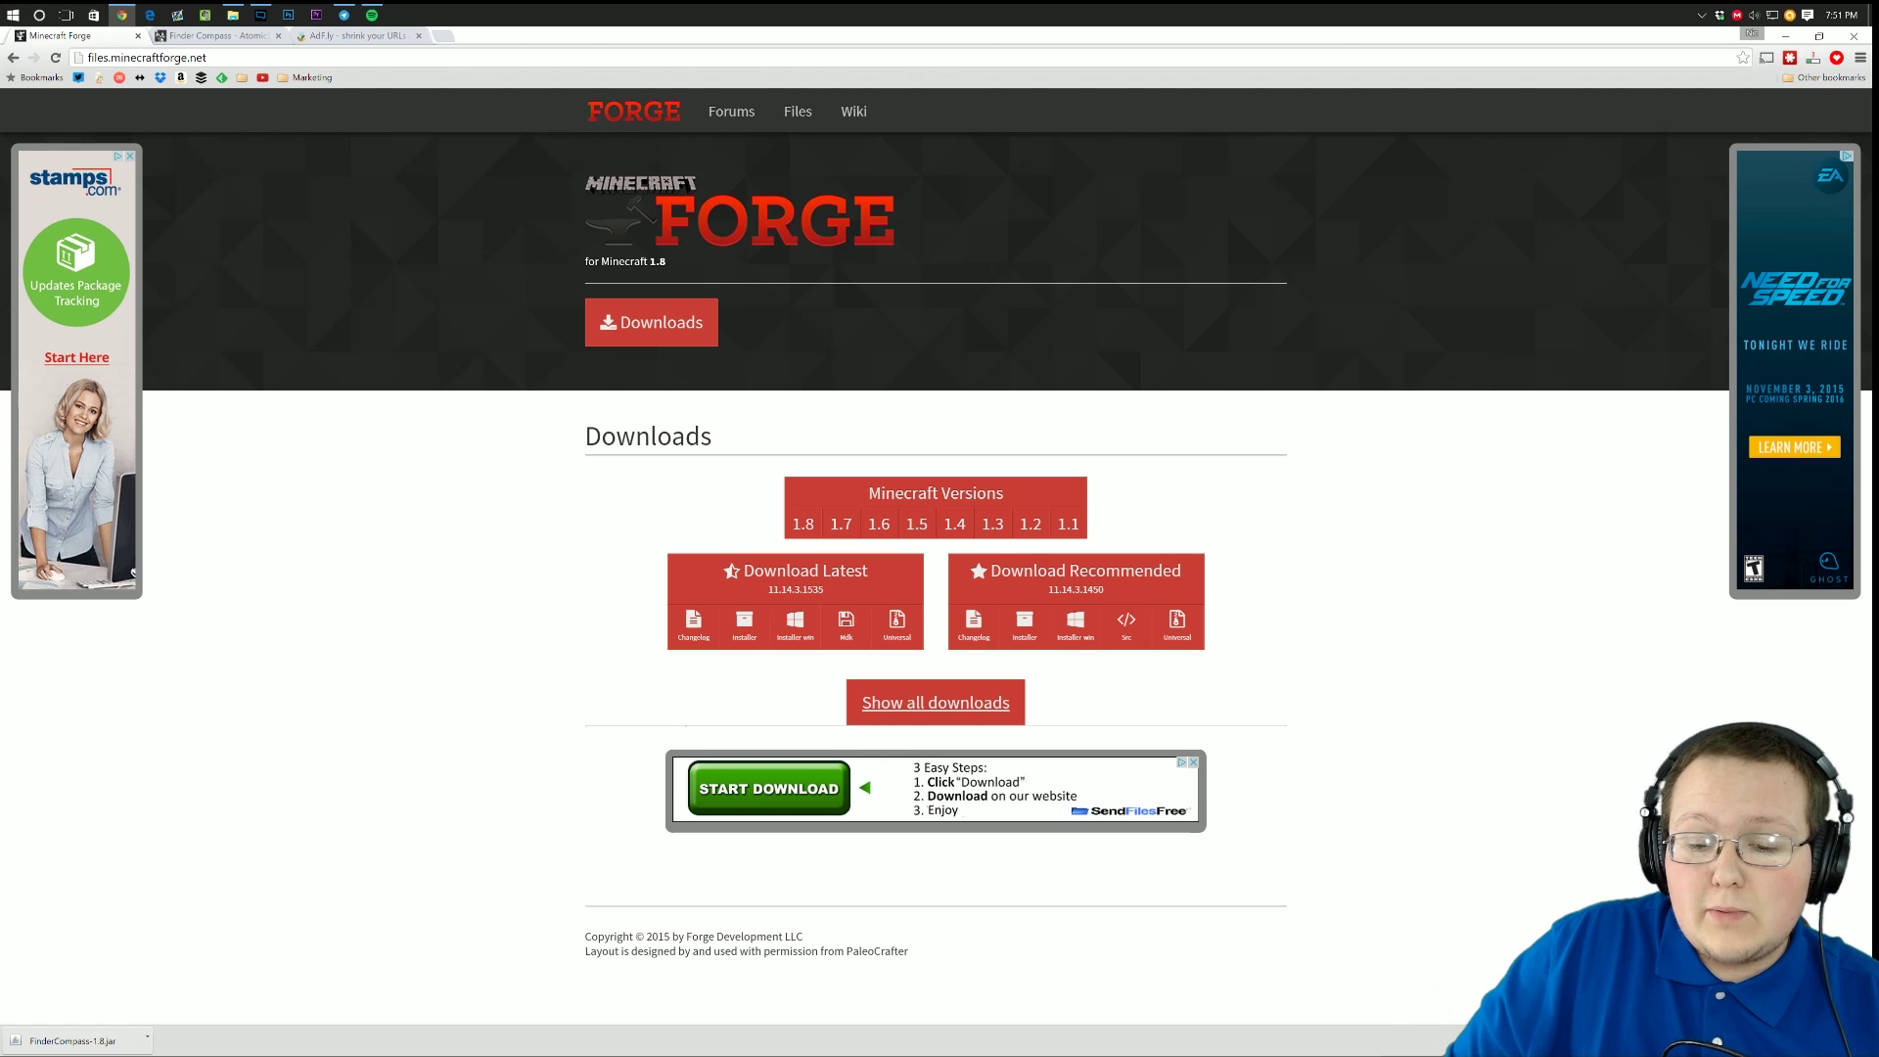
# Download the recommended Forge 1.8 installer jar past the adfoc.us page and keep it.
pyautogui.click(1034, 631)
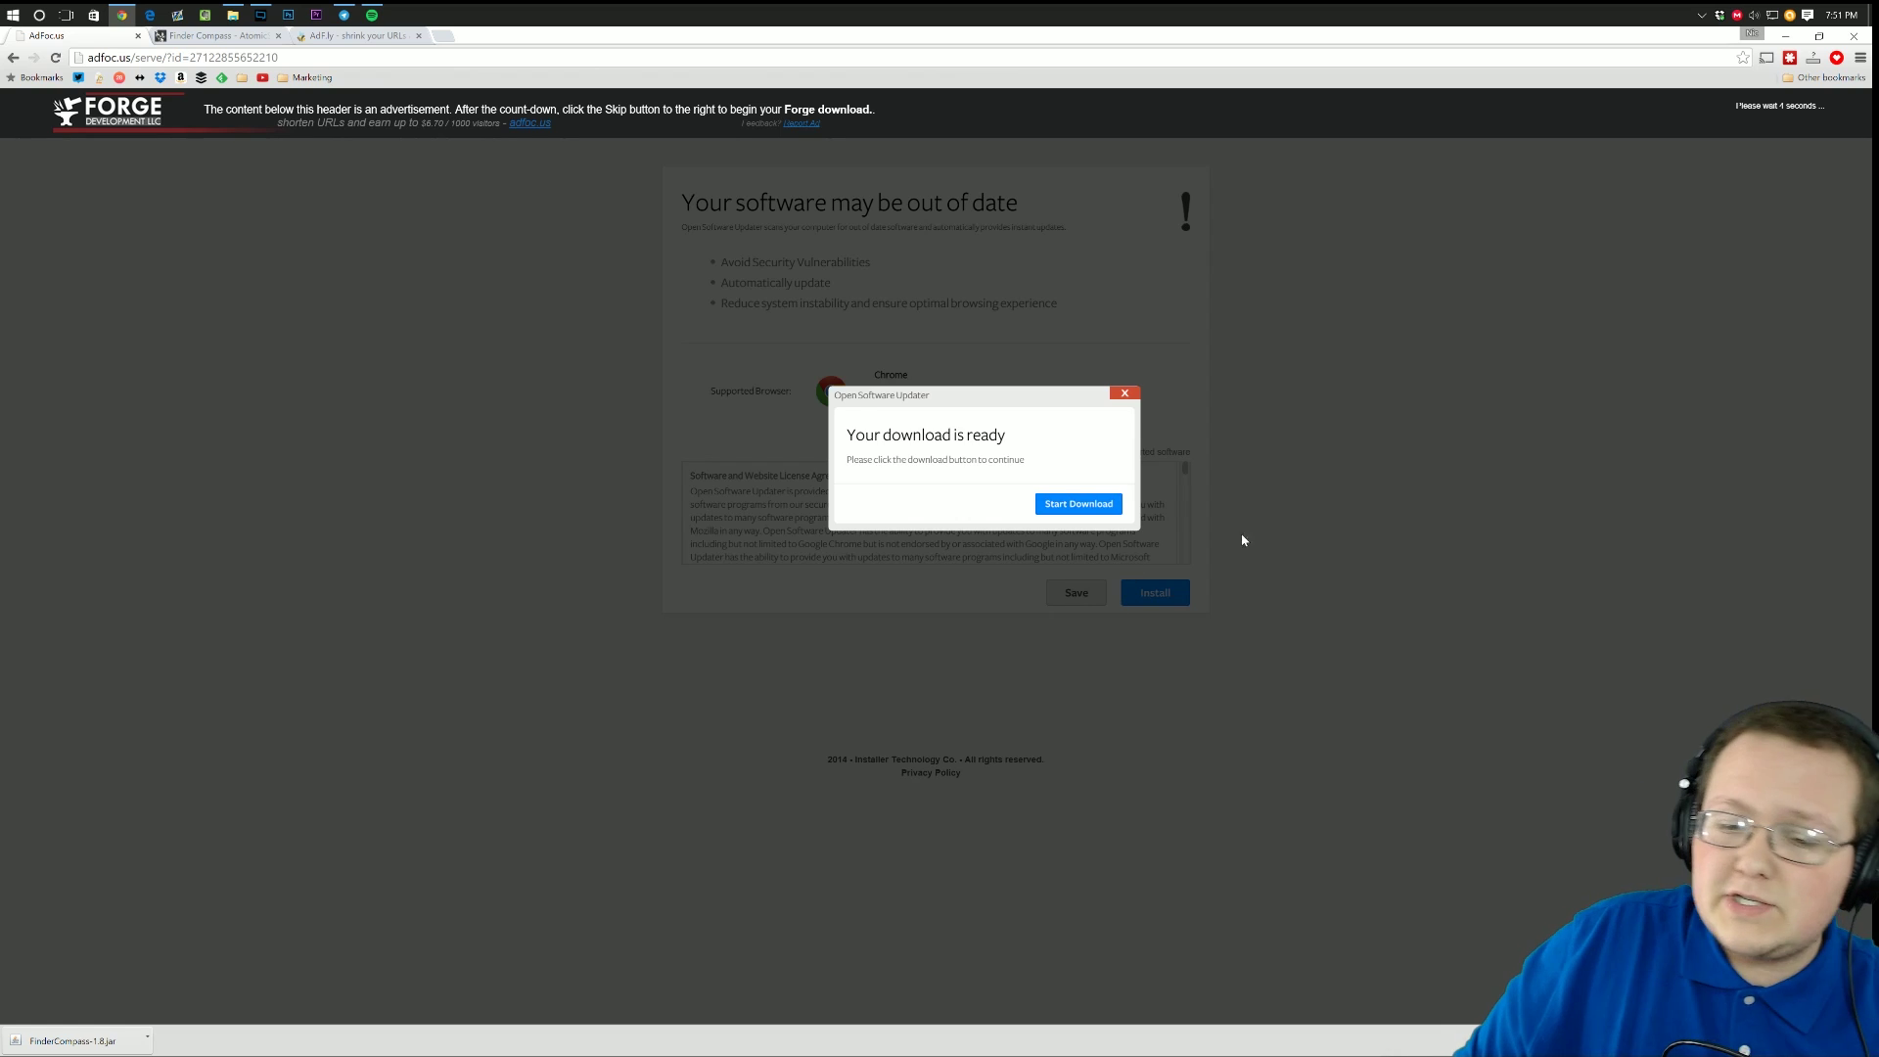
pyautogui.rightClick(1266, 531)
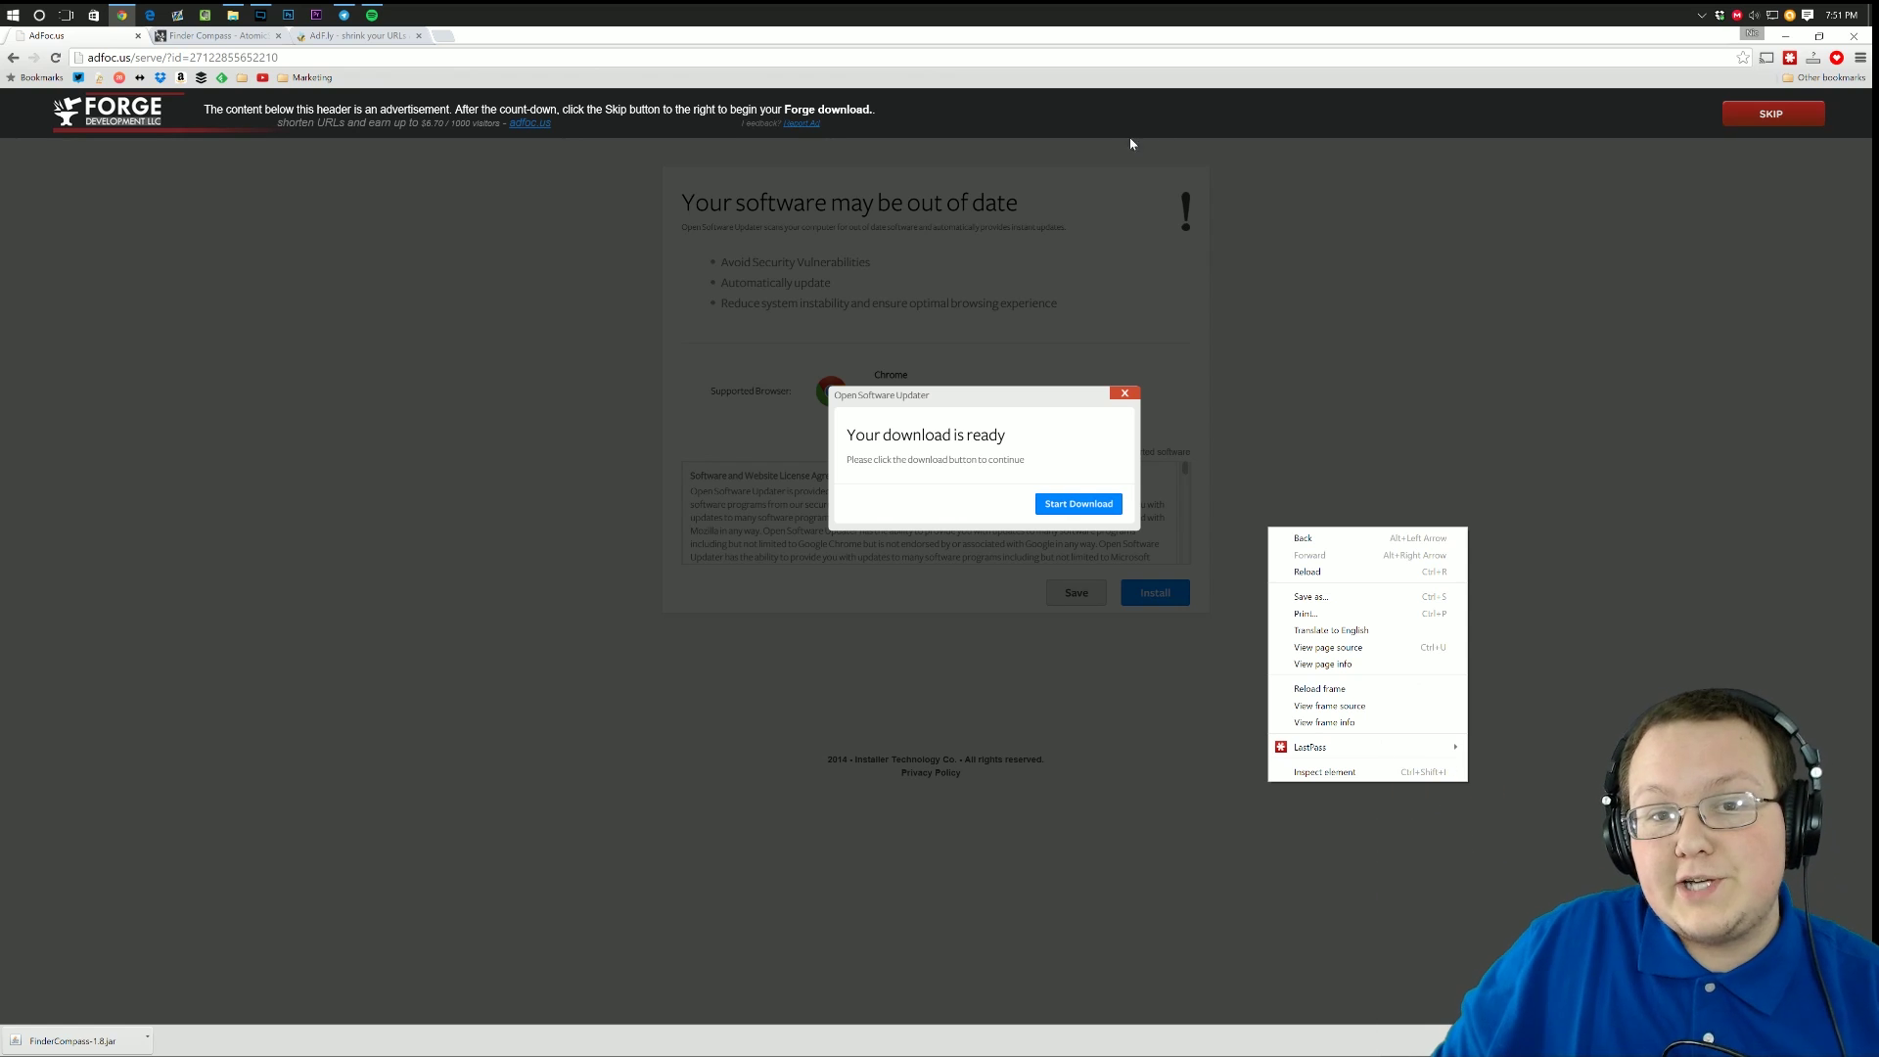
pyautogui.click(1734, 123)
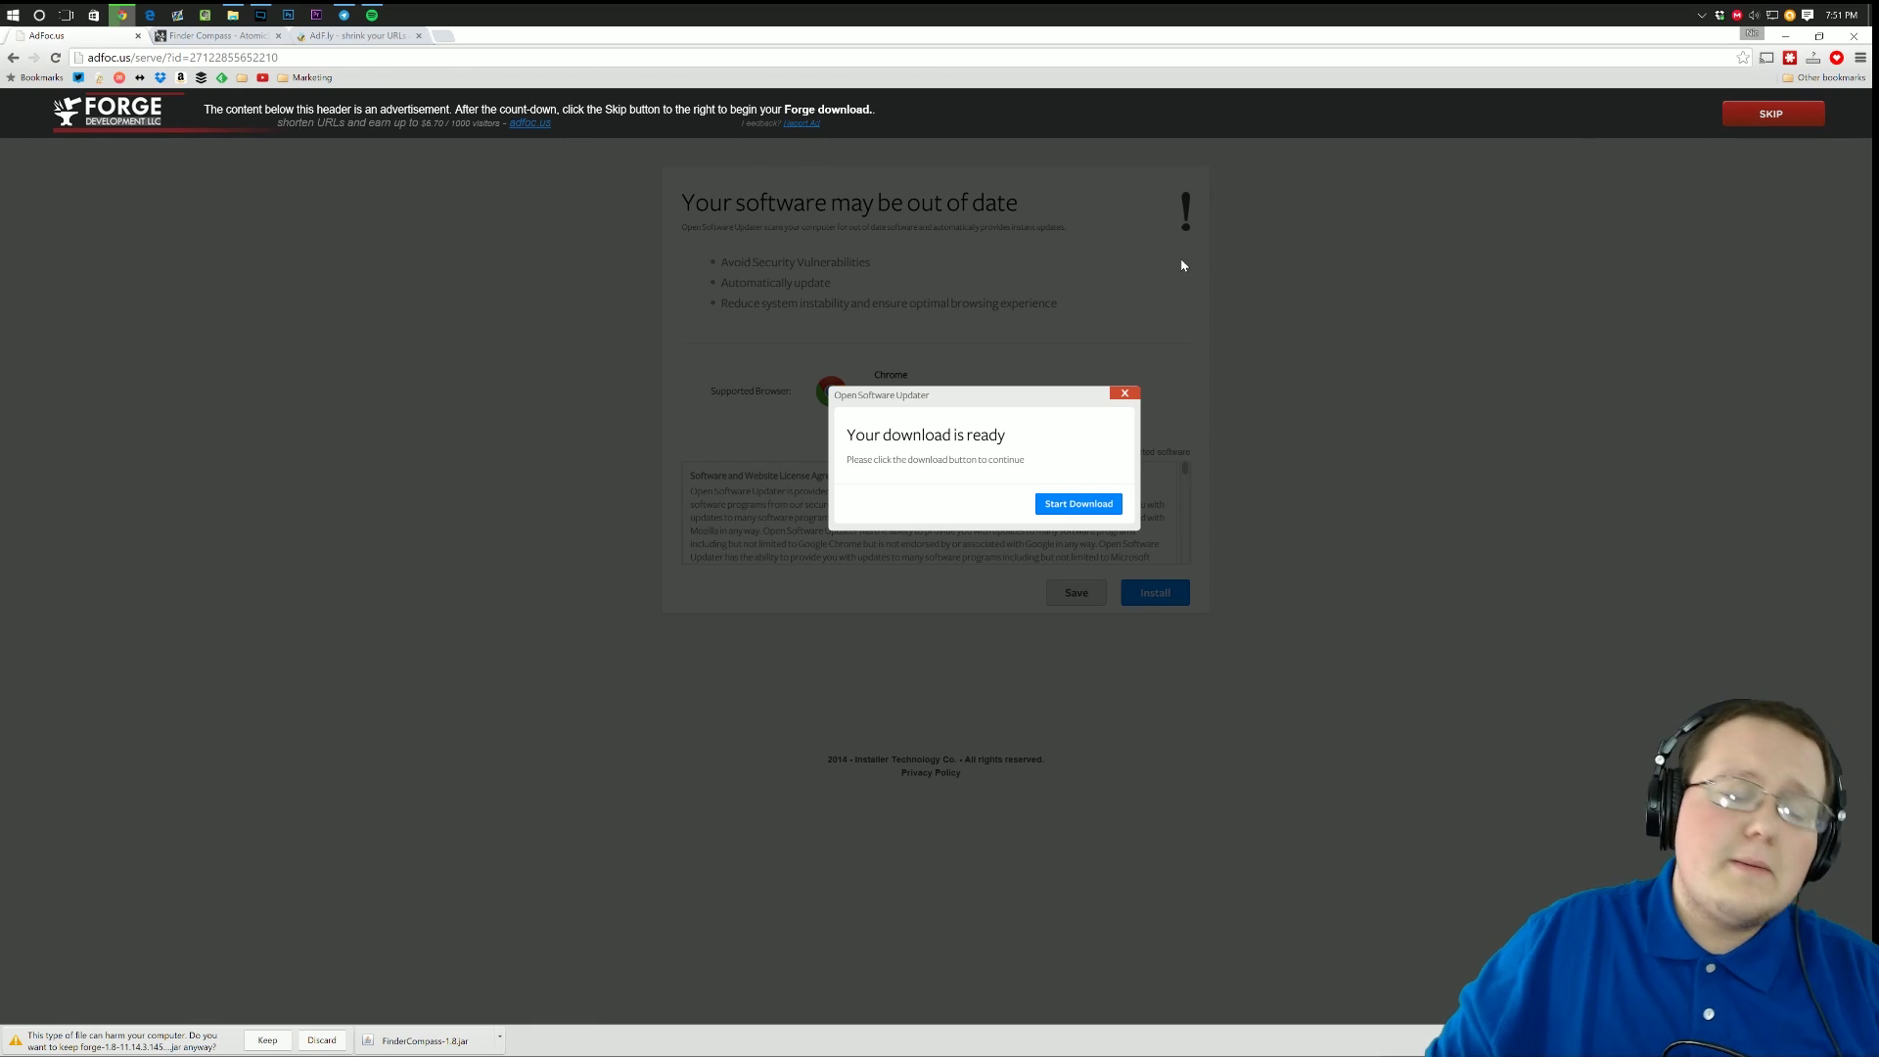
pyautogui.click(268, 1040)
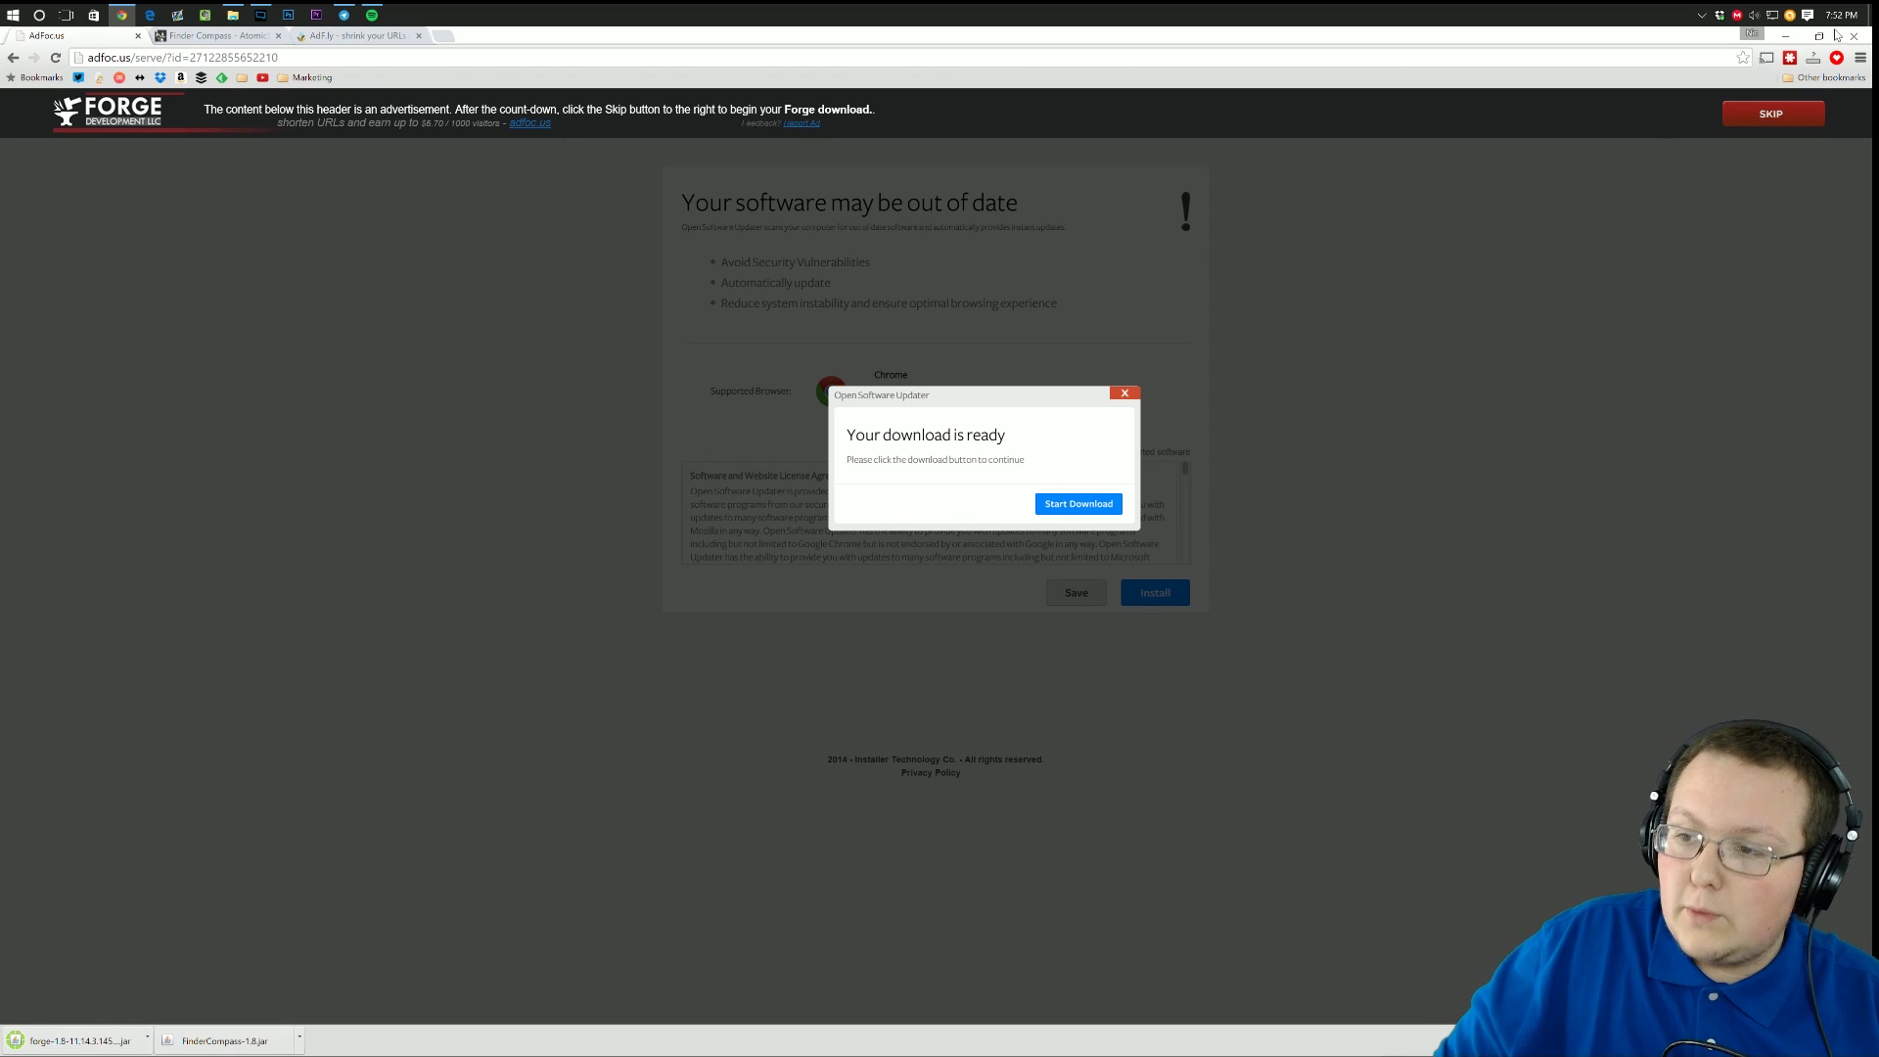
# Place the FinderCompass and Forge installer jars side by side on the desktop.
pyautogui.click(1791, 37)
pyautogui.moveTo(248, 277); pyautogui.dragTo(15, 39)
pyautogui.moveTo(28, 53); pyautogui.dragTo(948, 207)
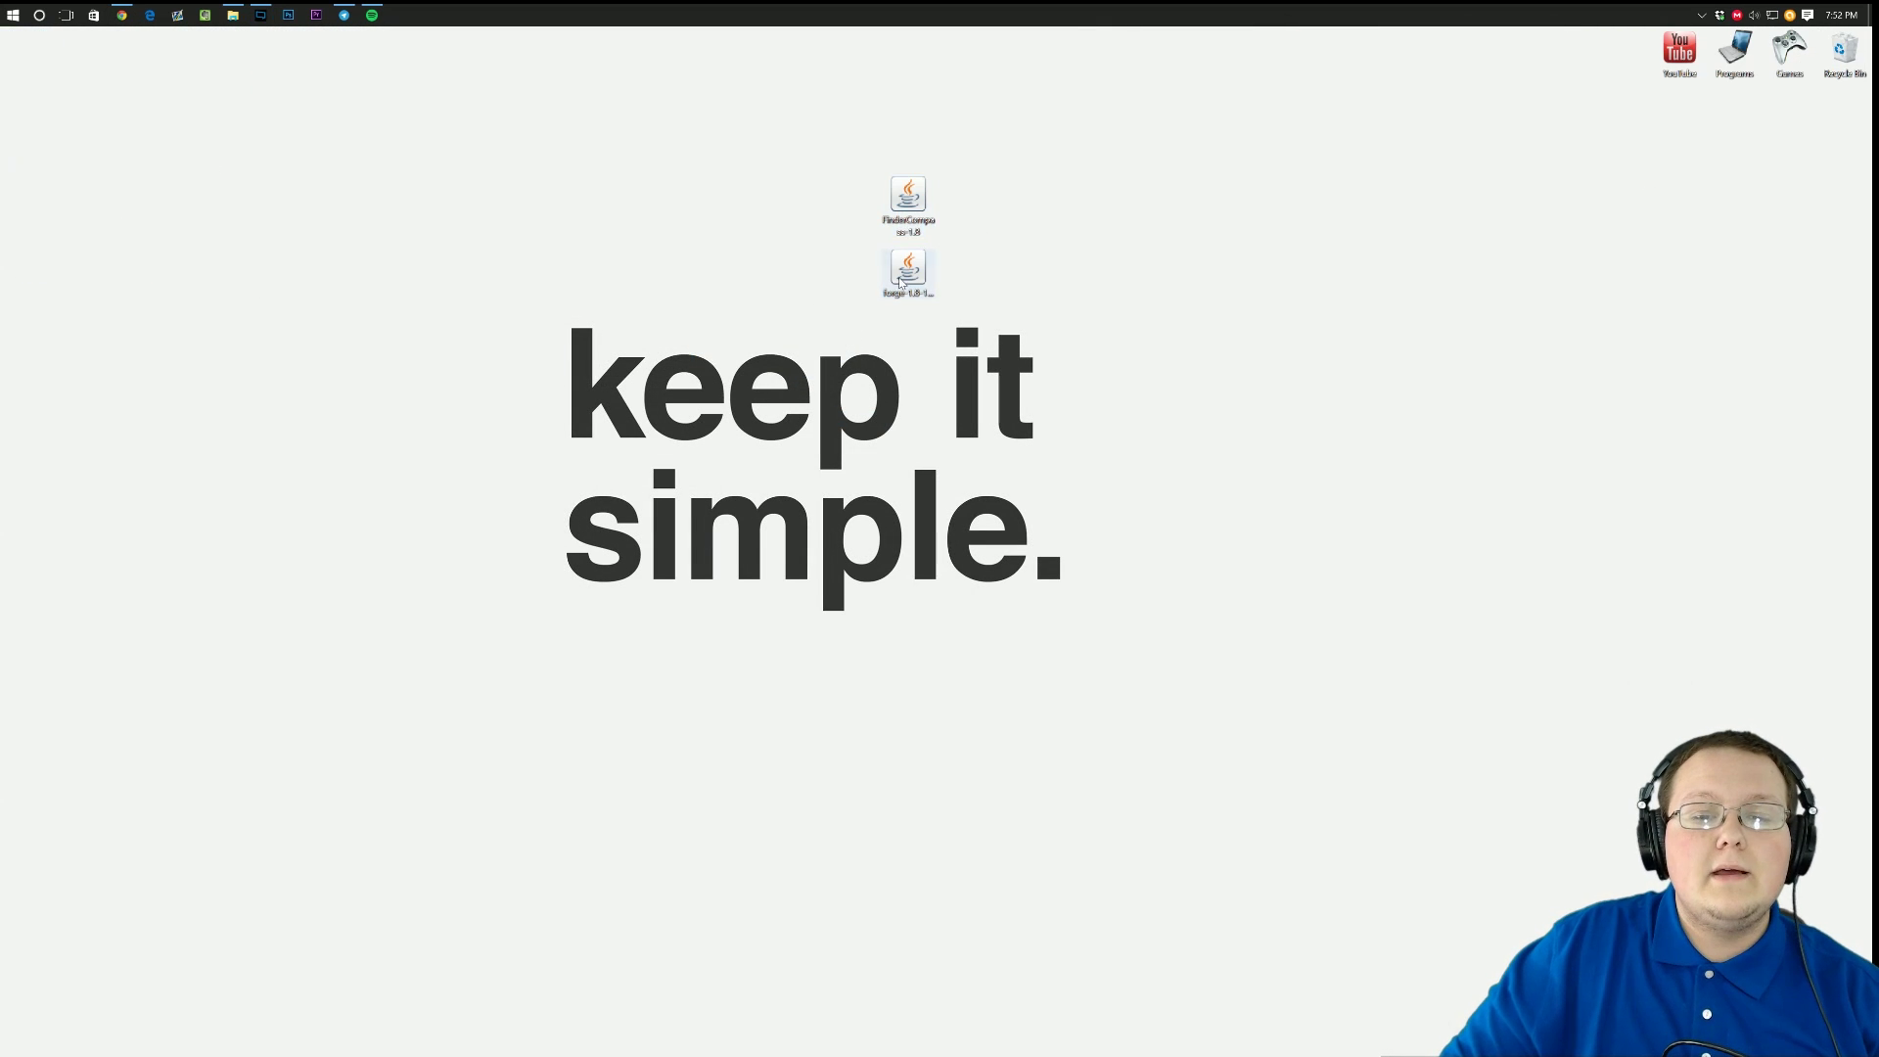
pyautogui.moveTo(908, 279); pyautogui.dragTo(1018, 201)
pyautogui.click(910, 196)
pyautogui.click(1020, 198)
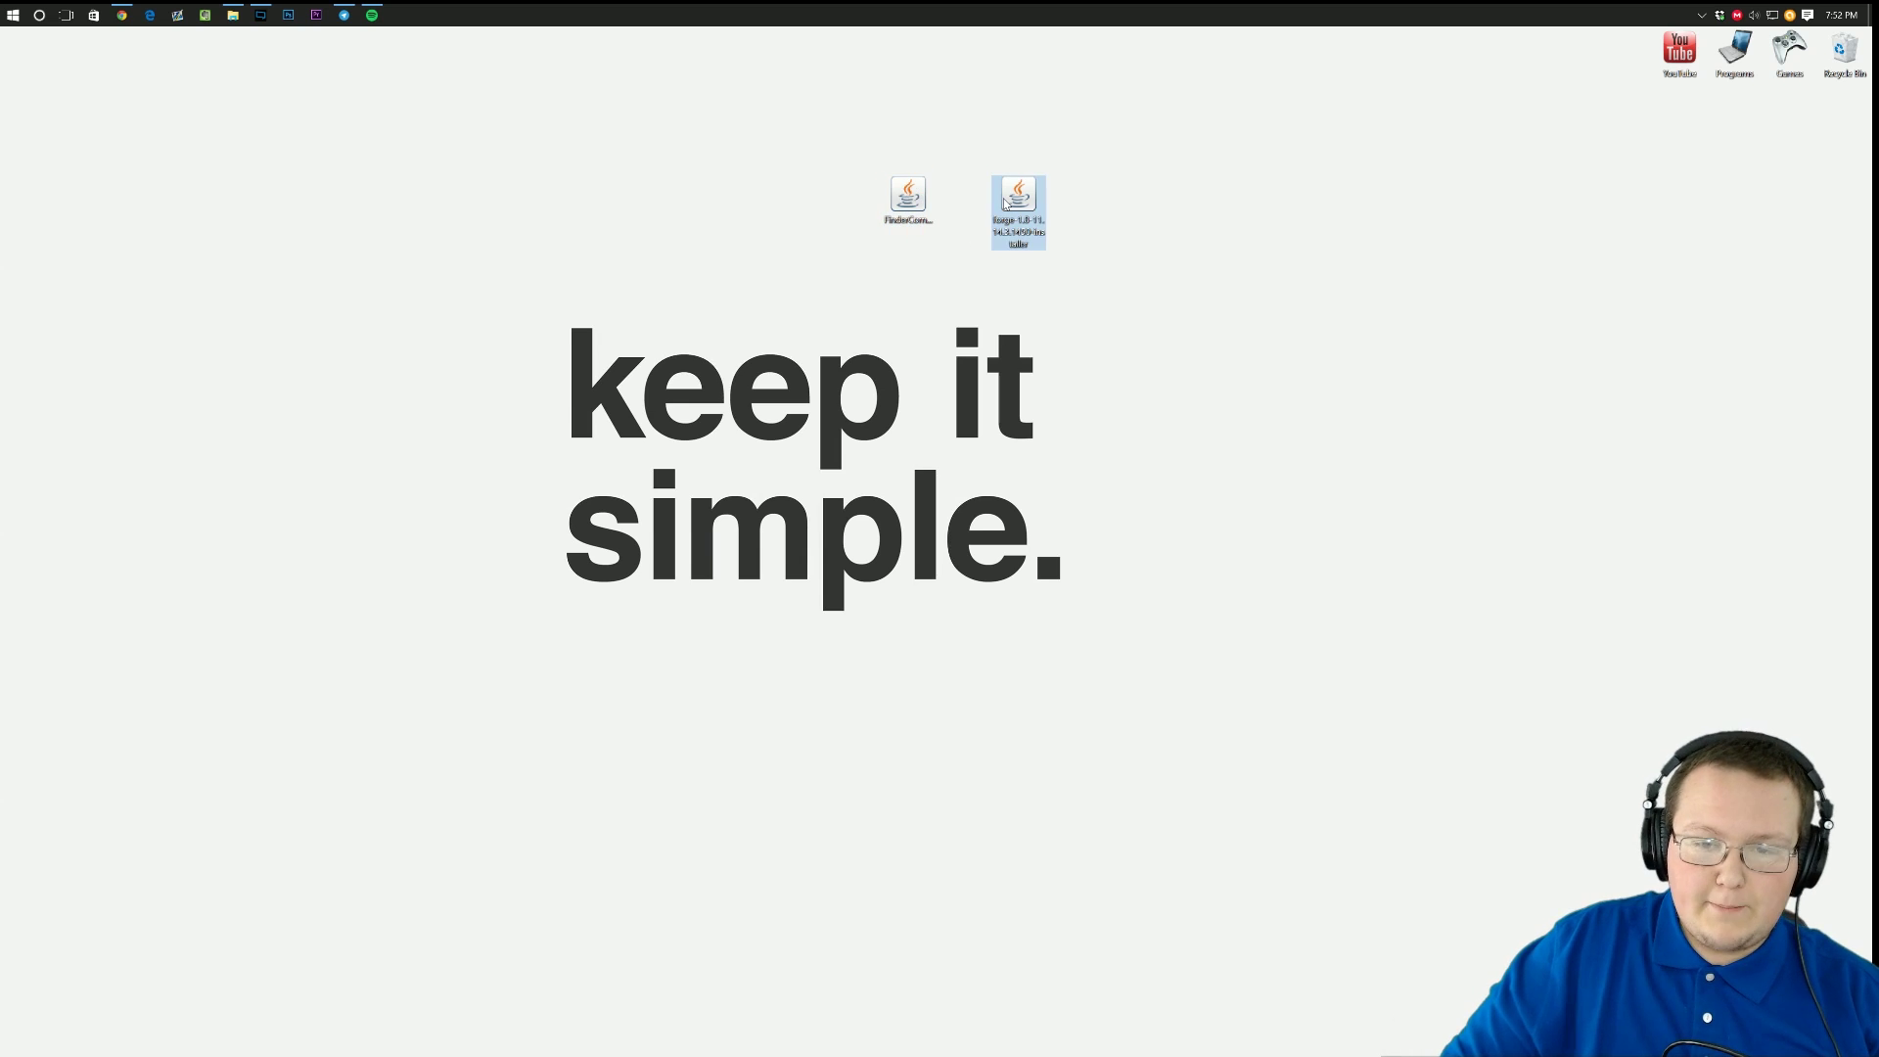
# Run the Forge installer with Java to install the client, then move it to the upper right.
pyautogui.rightClick(1040, 196)
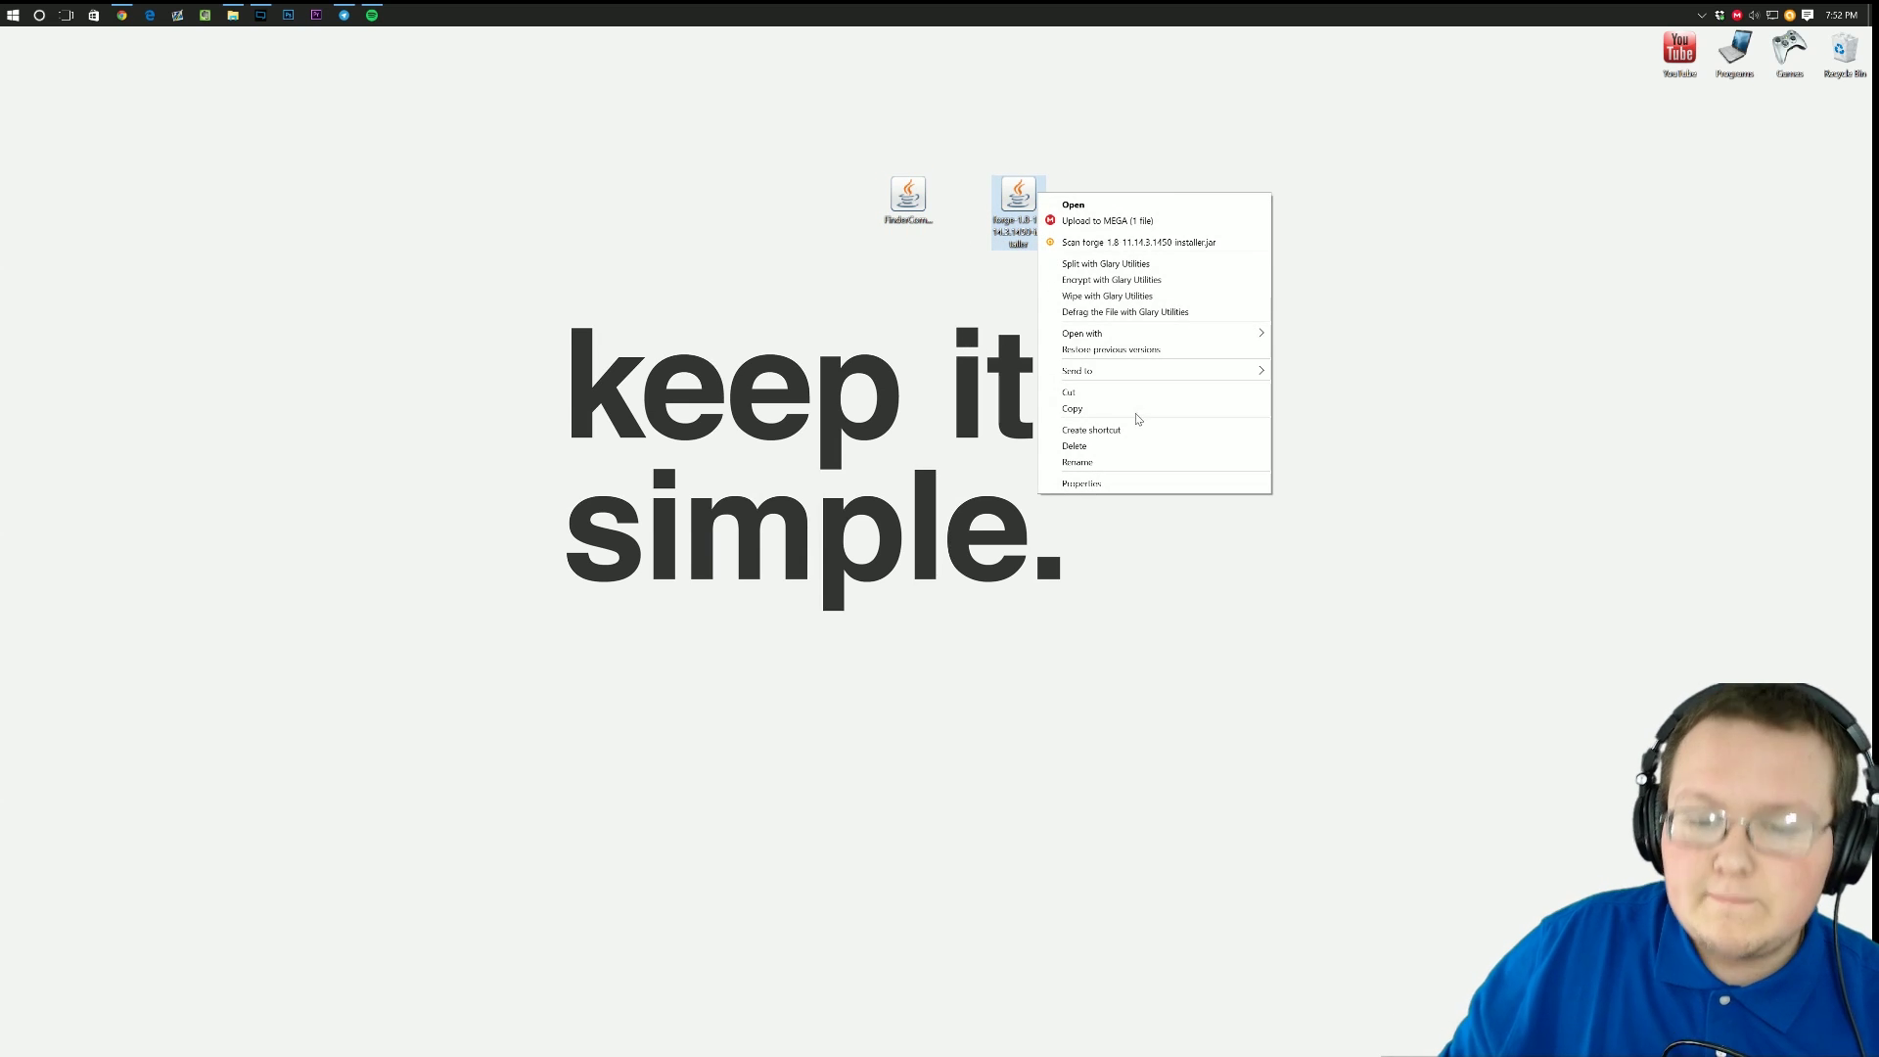
pyautogui.click(1285, 334)
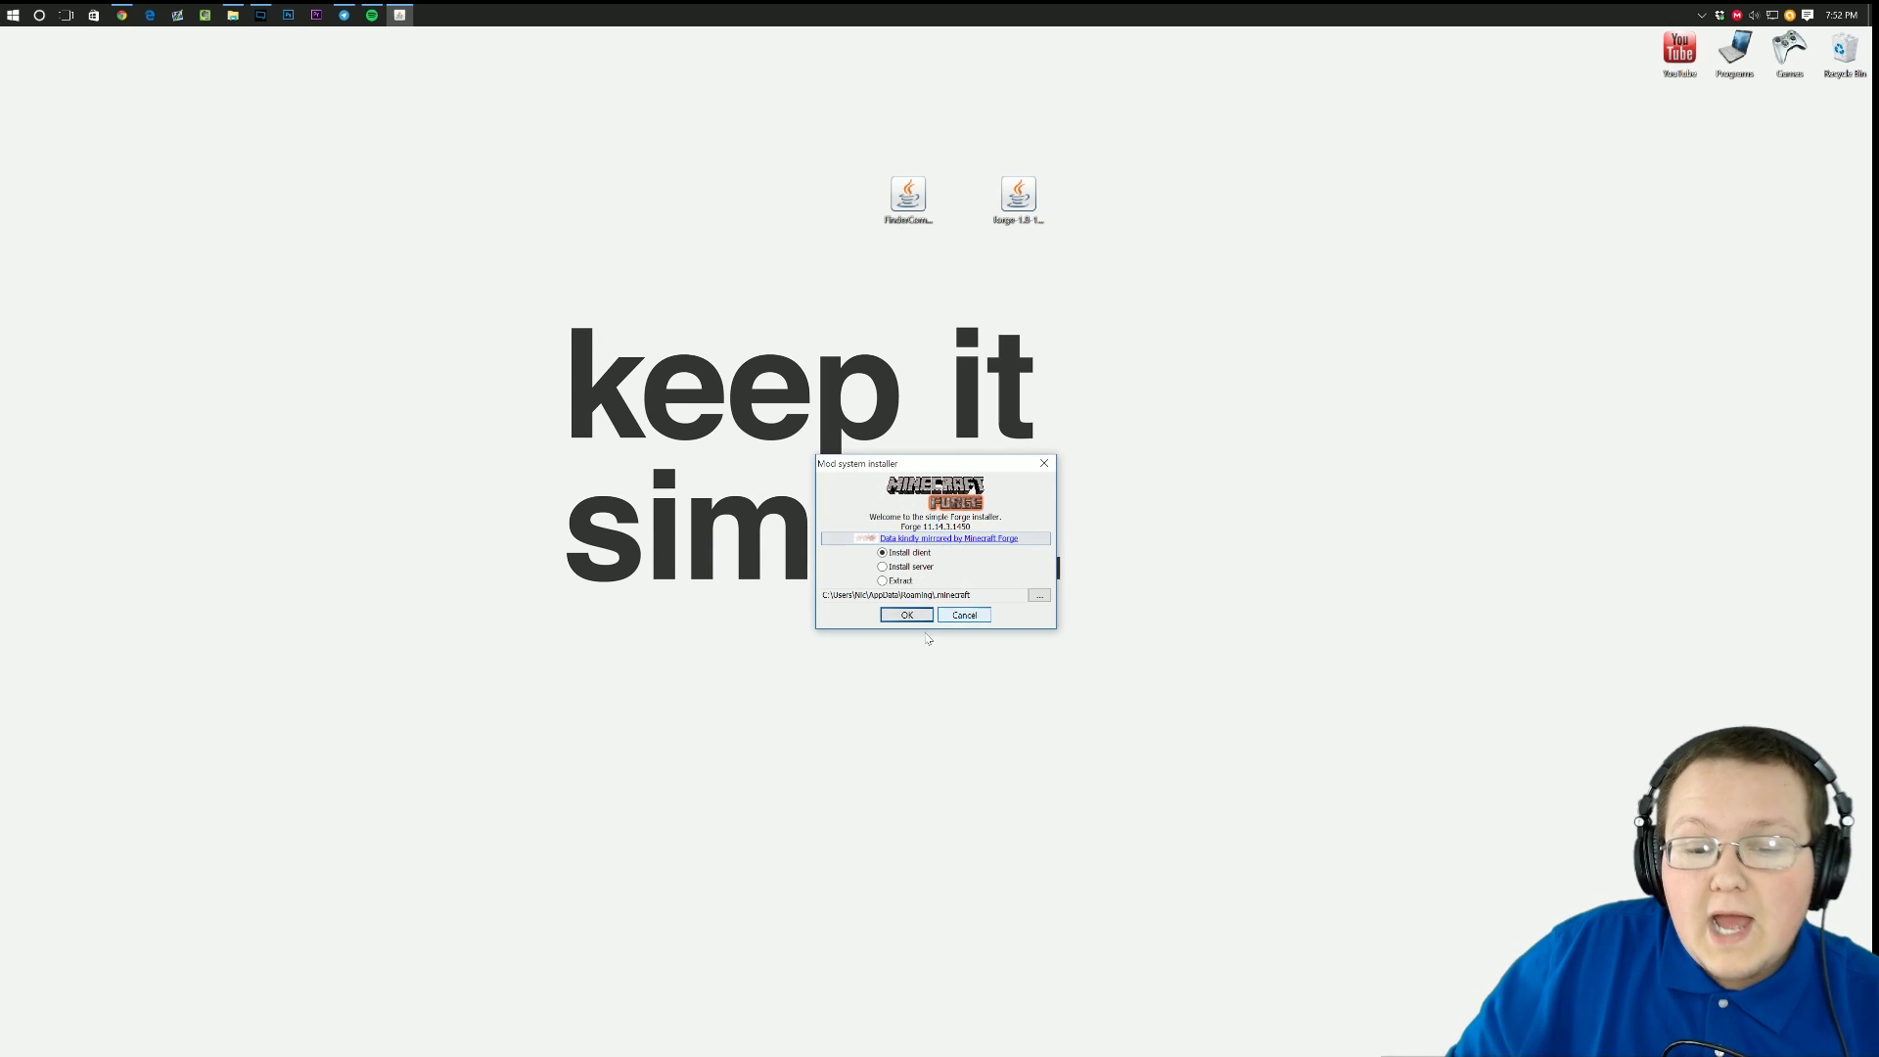
pyautogui.click(909, 554)
pyautogui.click(903, 614)
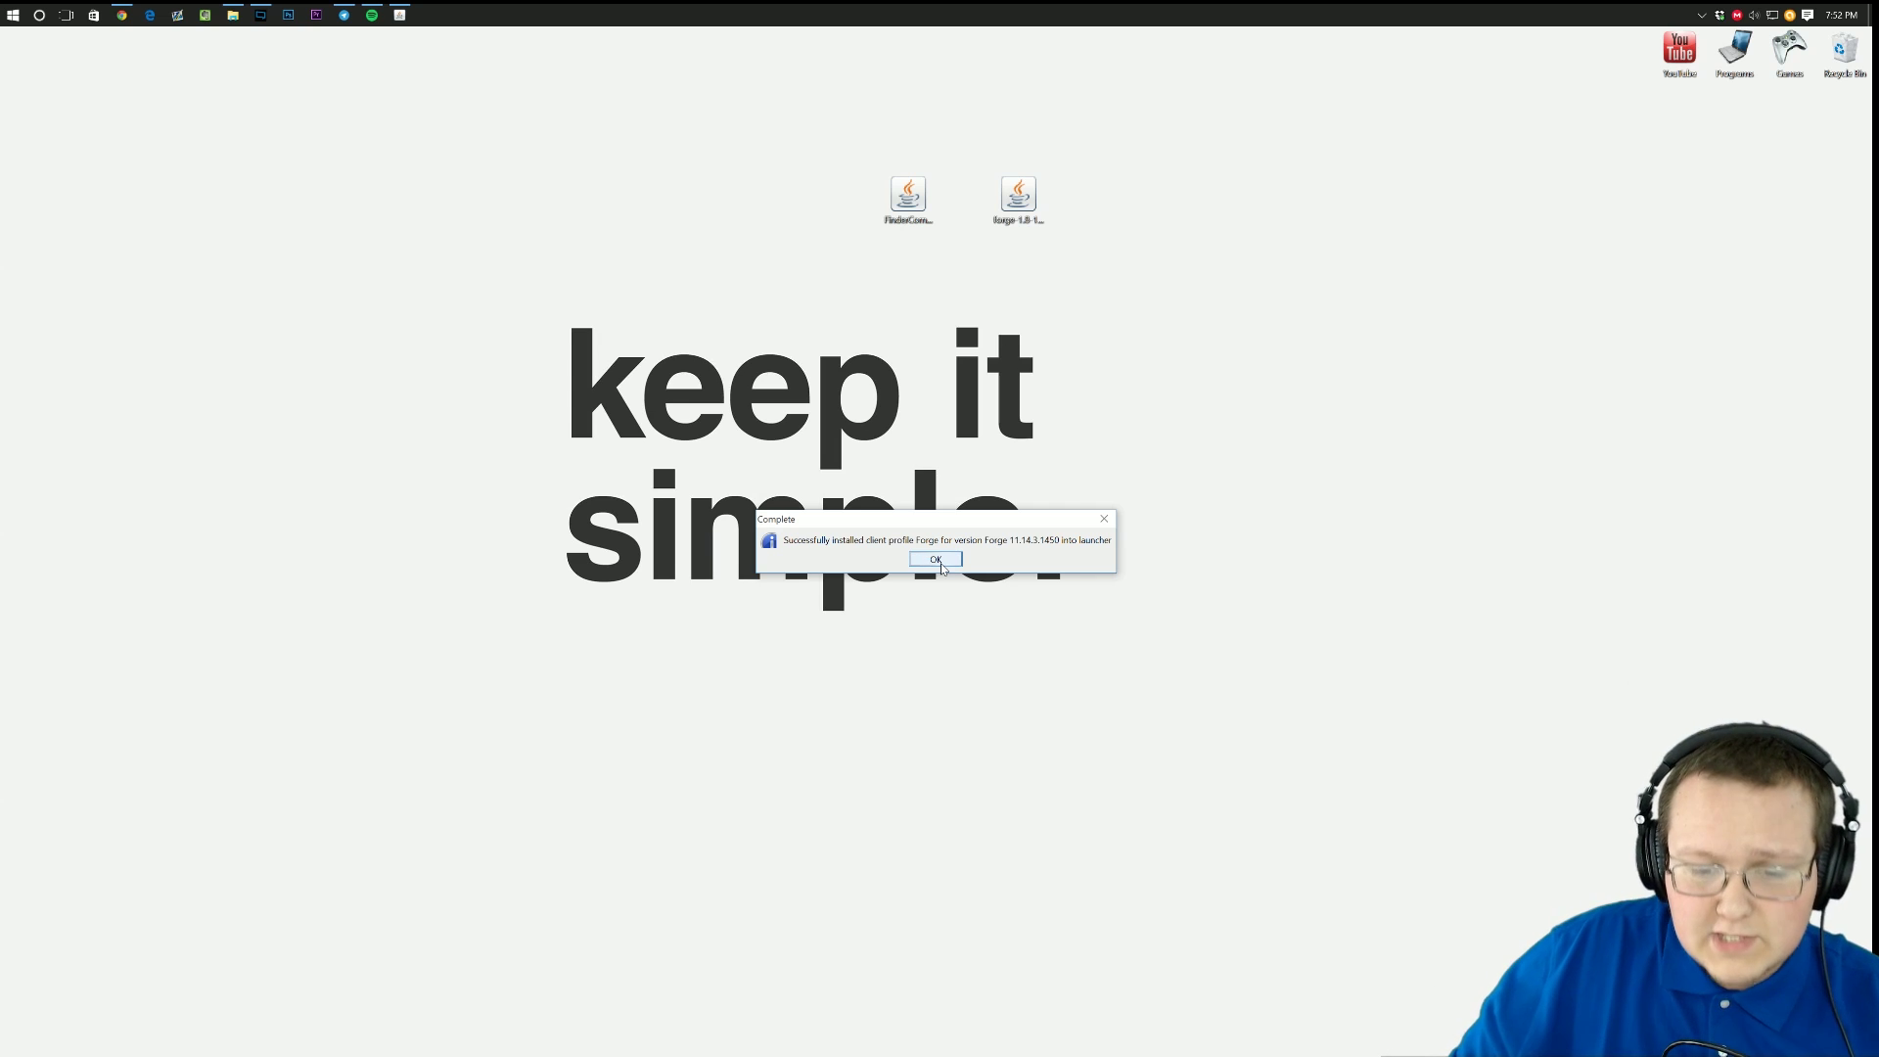
pyautogui.click(941, 561)
pyautogui.moveTo(1017, 199); pyautogui.dragTo(1830, 190)
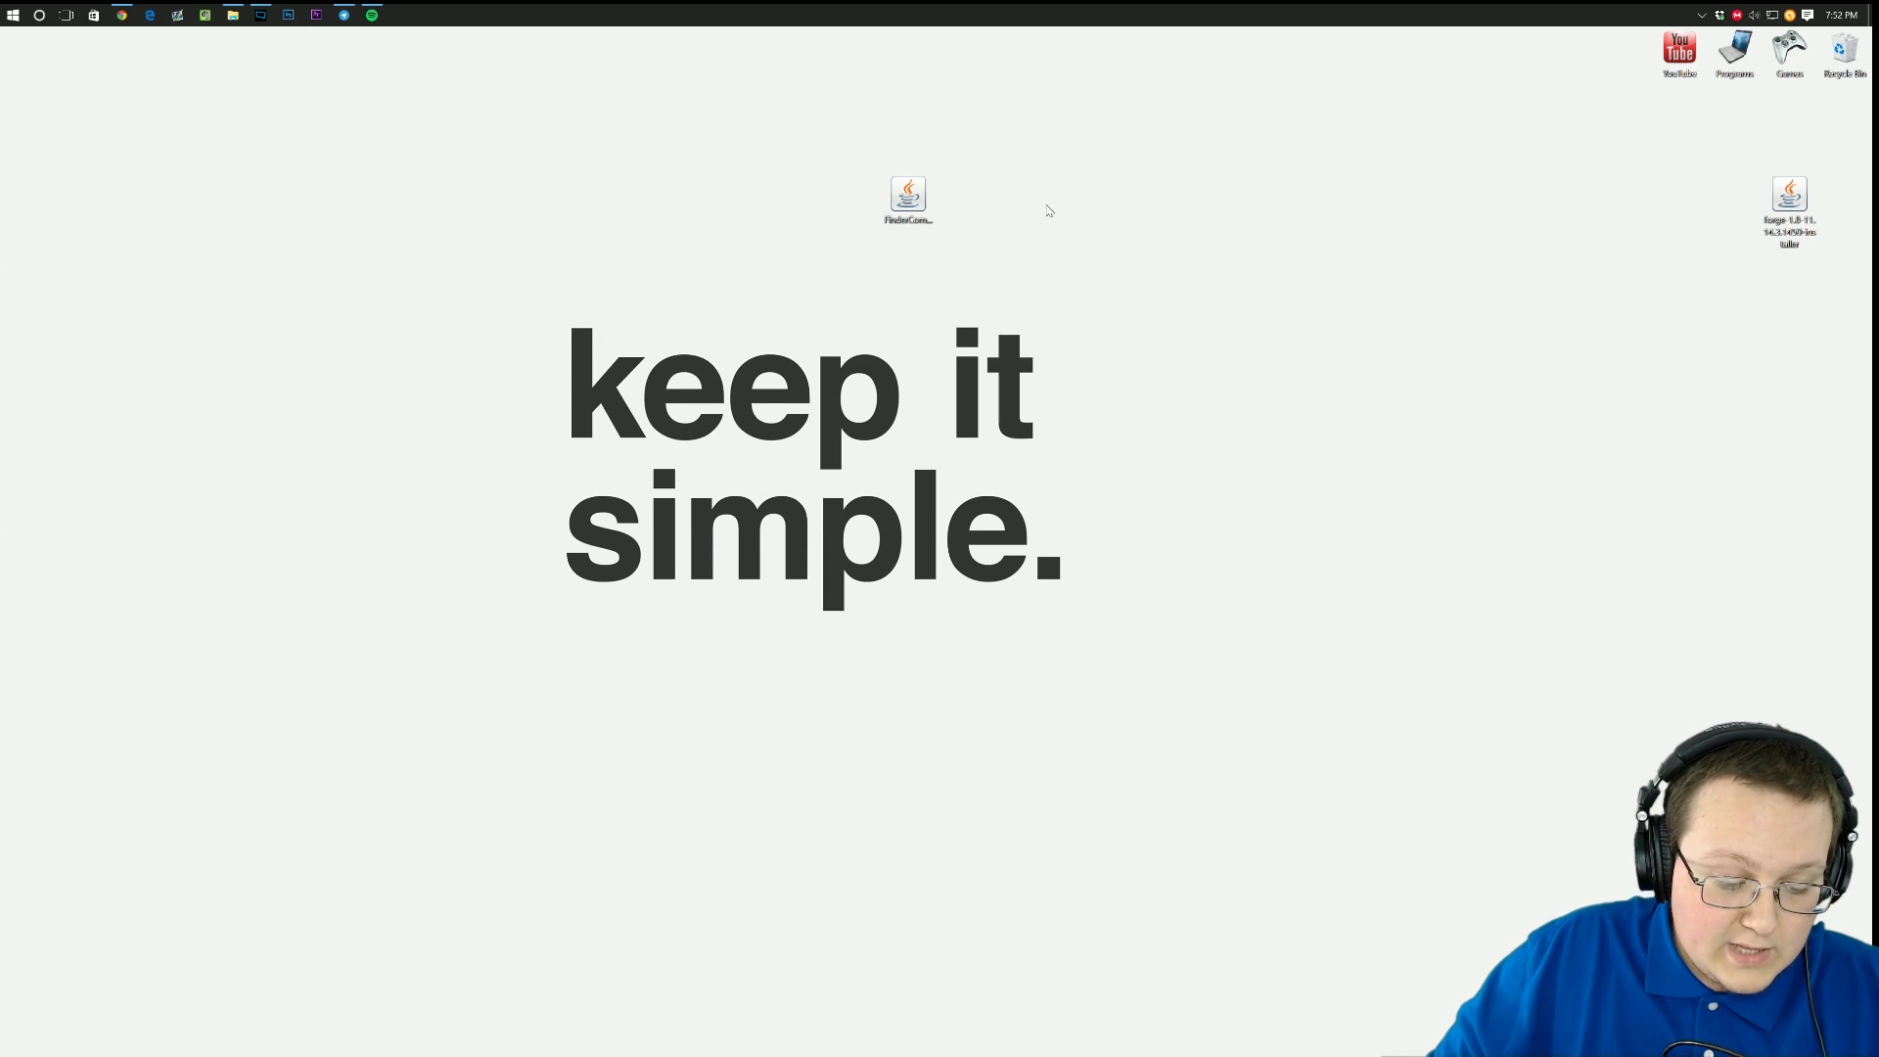
# Open the .minecraft folder via %appdata% from the Run prompt.
pyautogui.press('super+r')
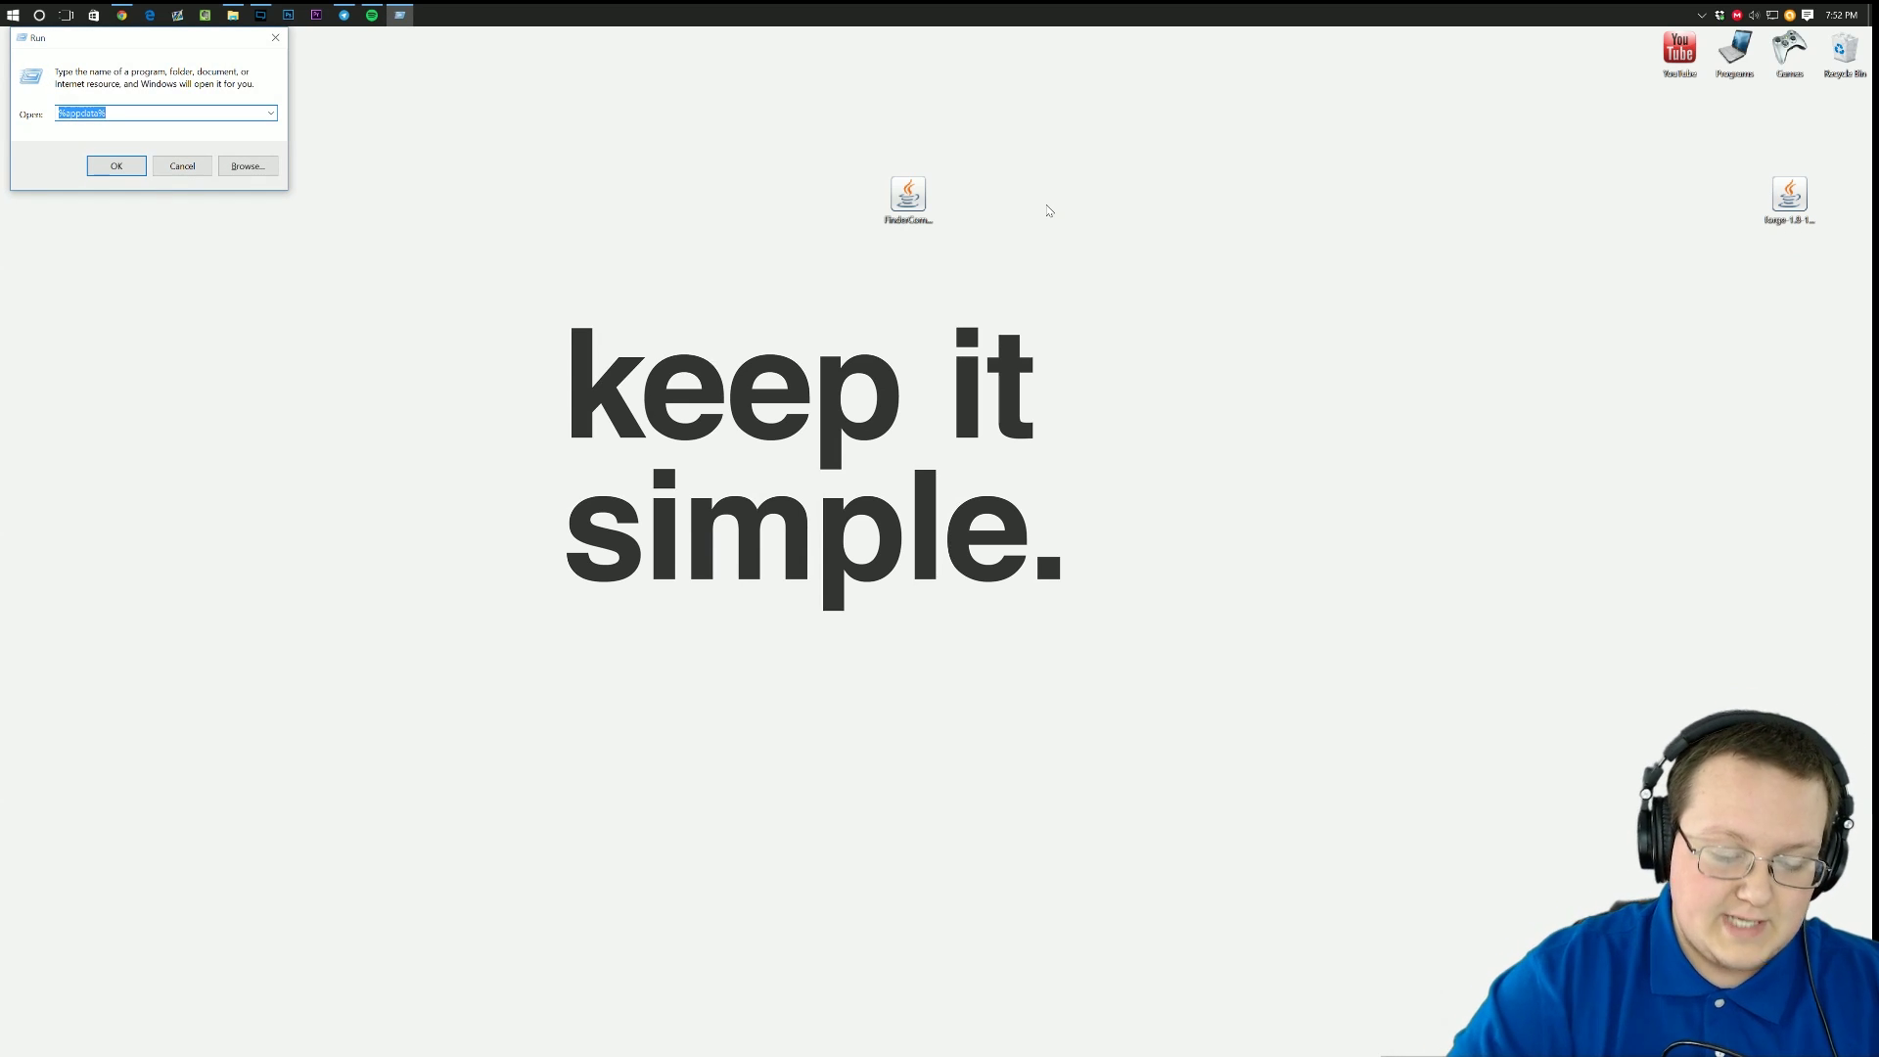
pyautogui.write('%appda')
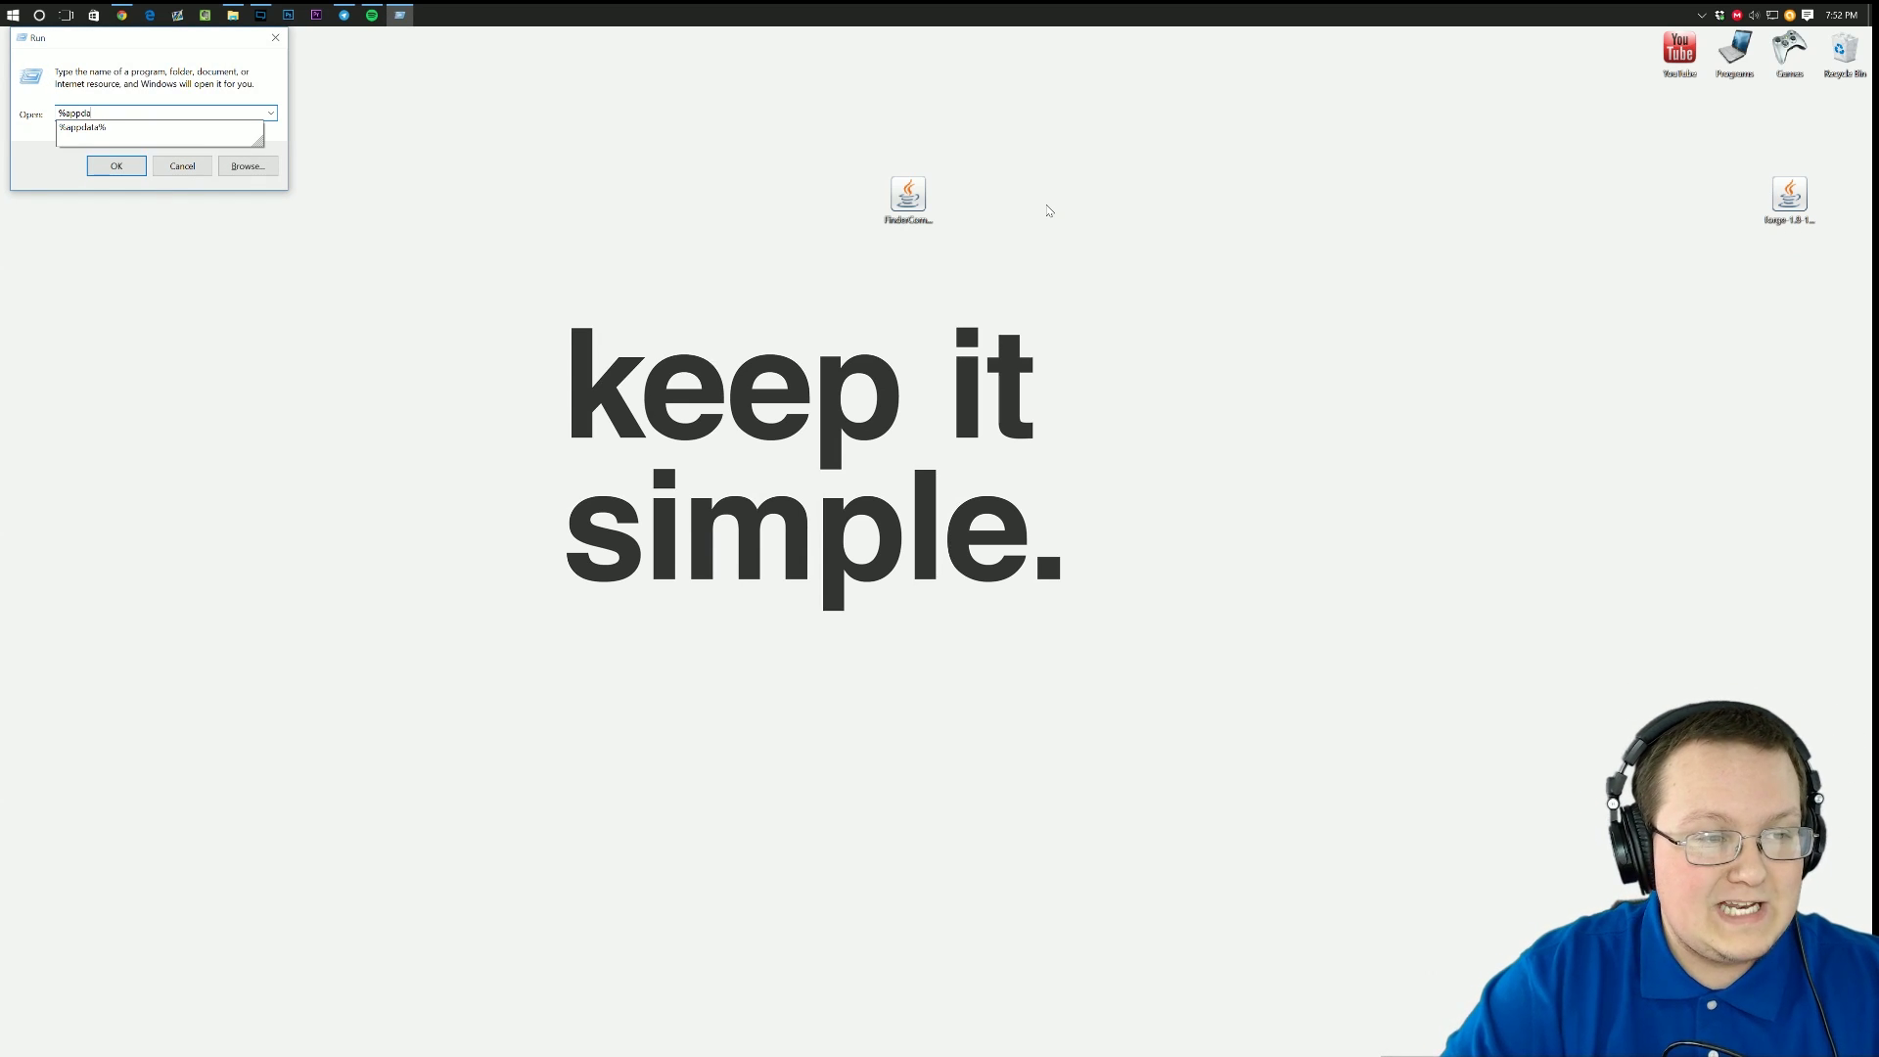
pyautogui.write('ta%')
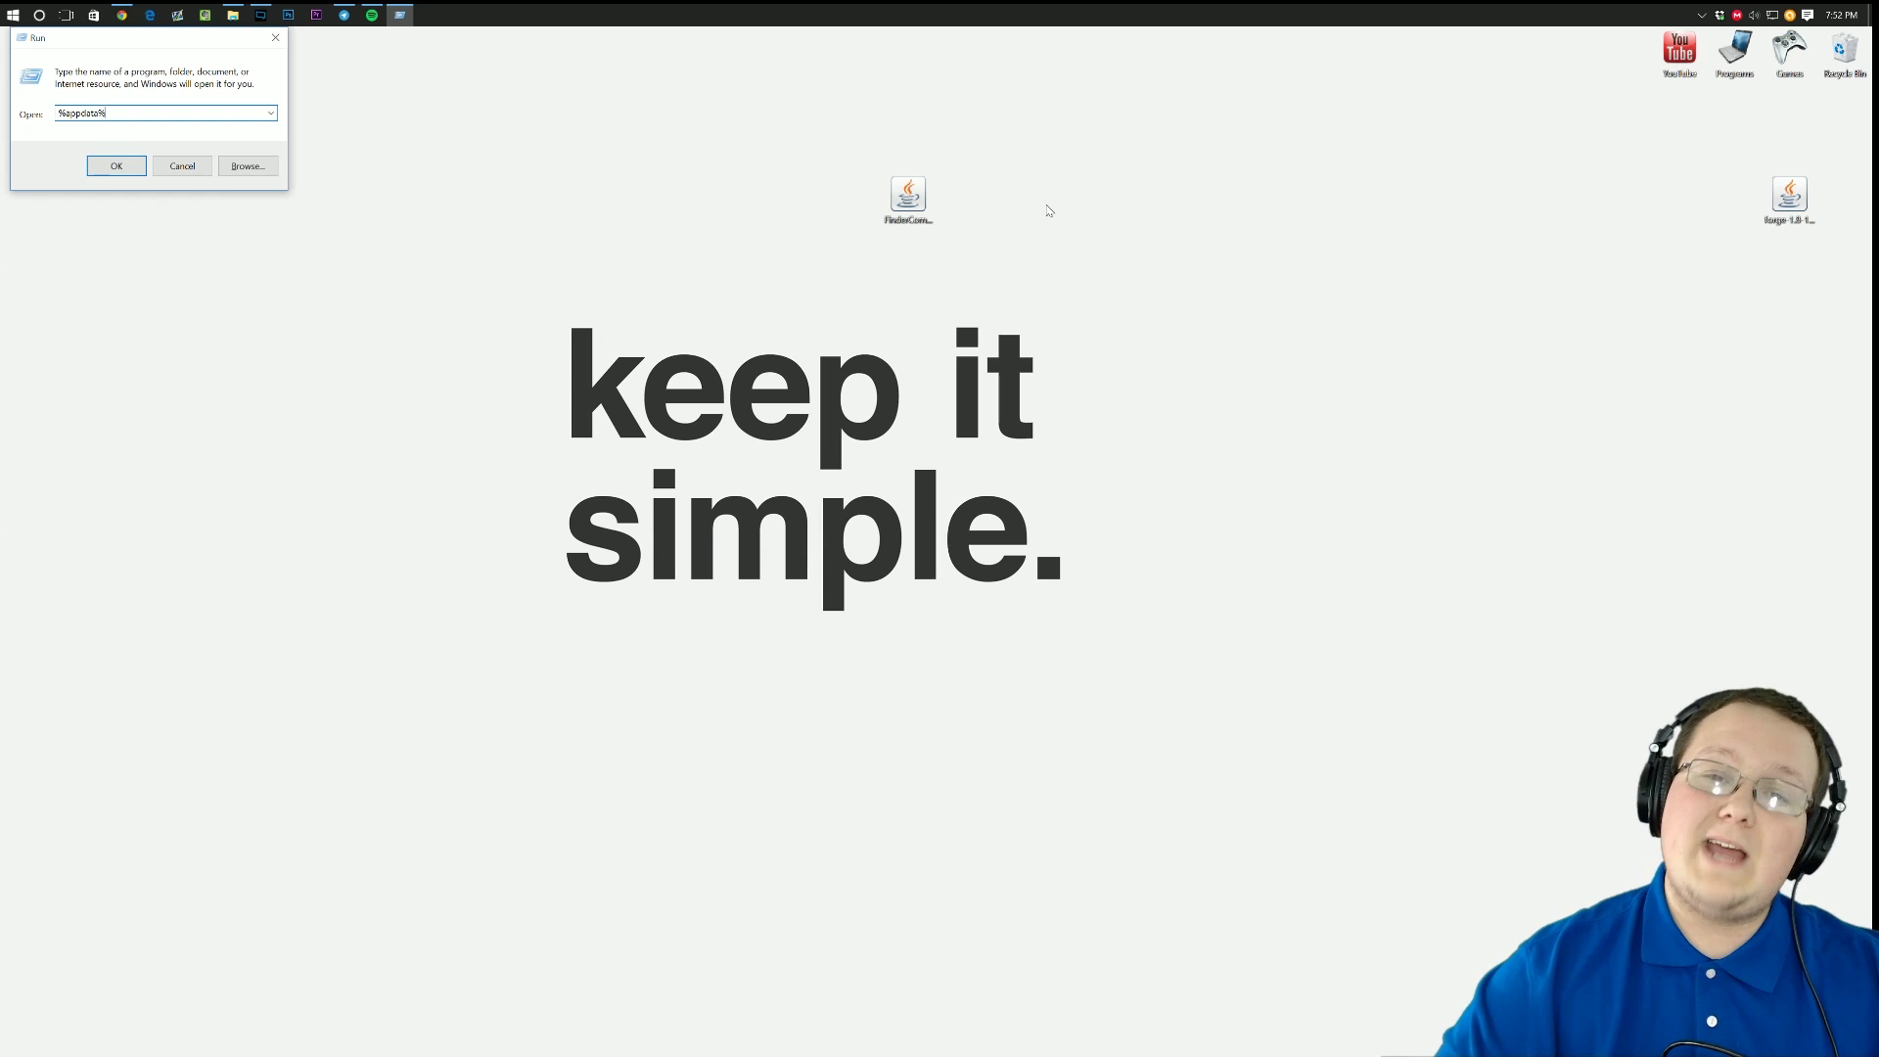
pyautogui.press('Return')
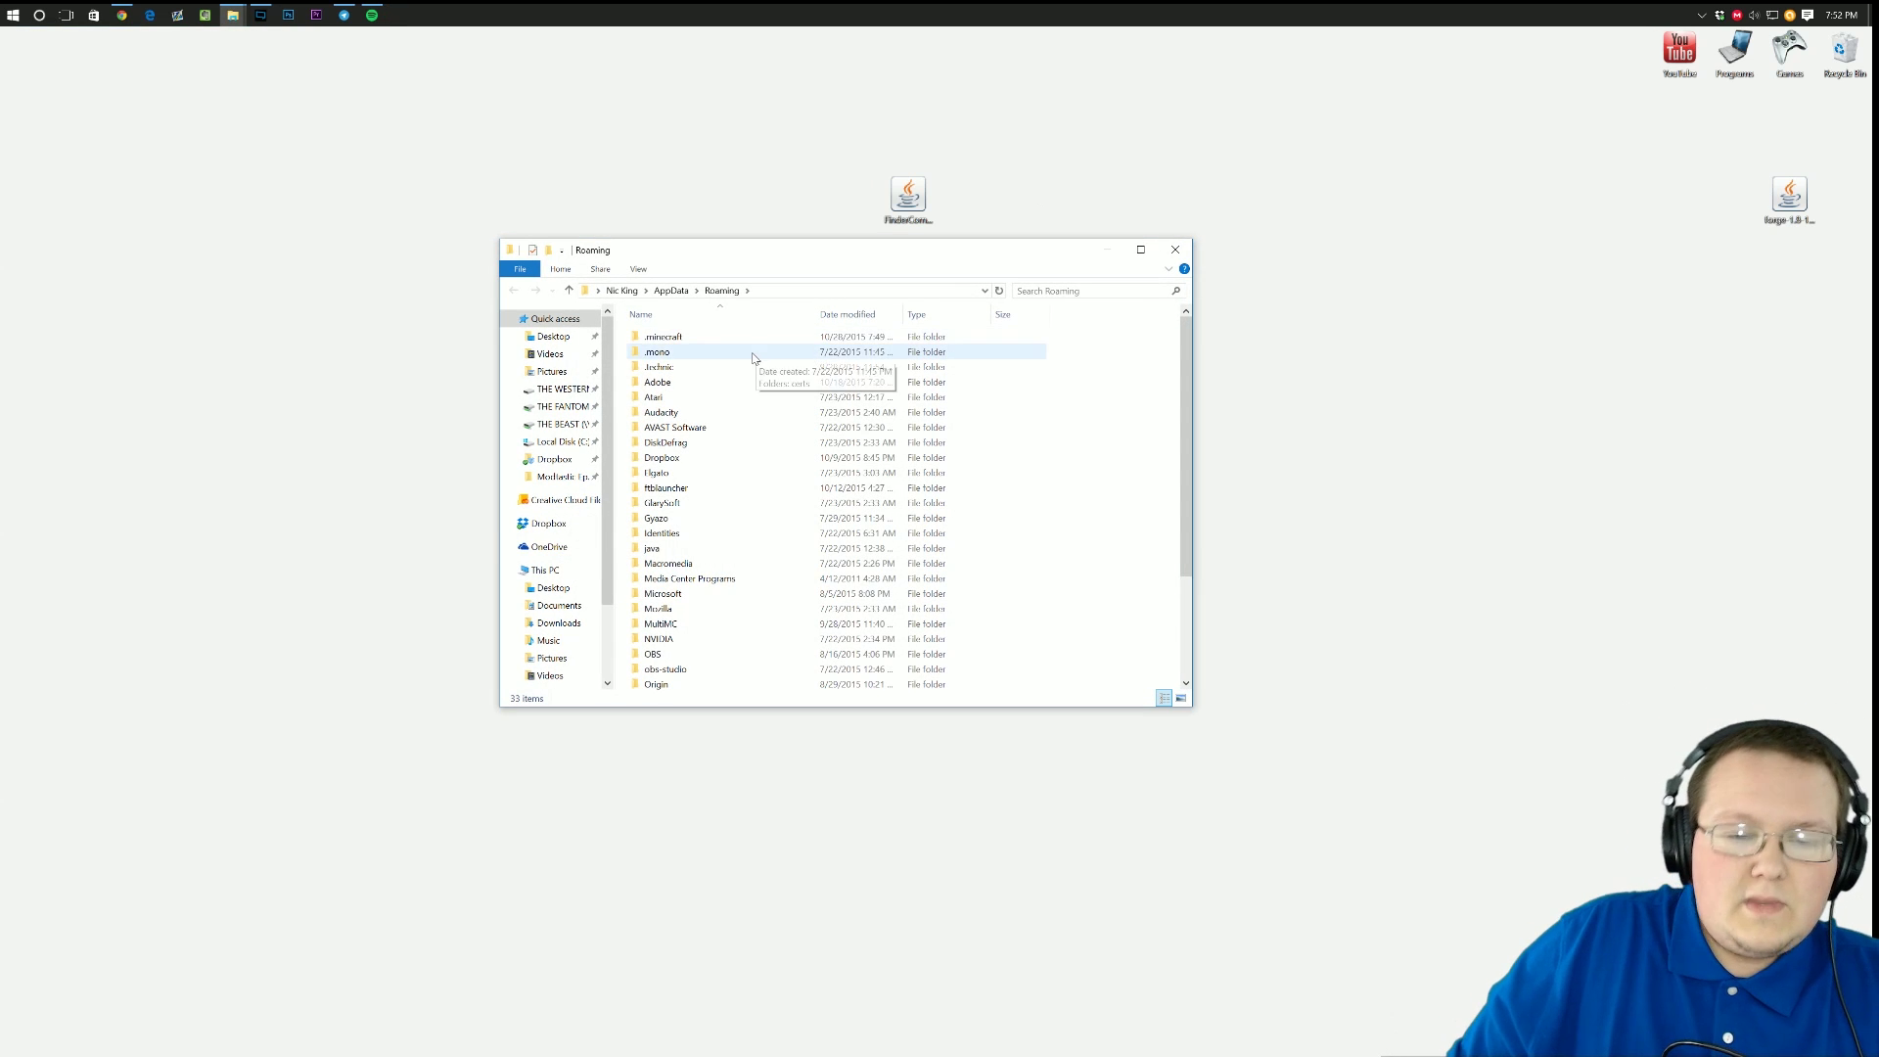
pyautogui.doubleClick(721, 338)
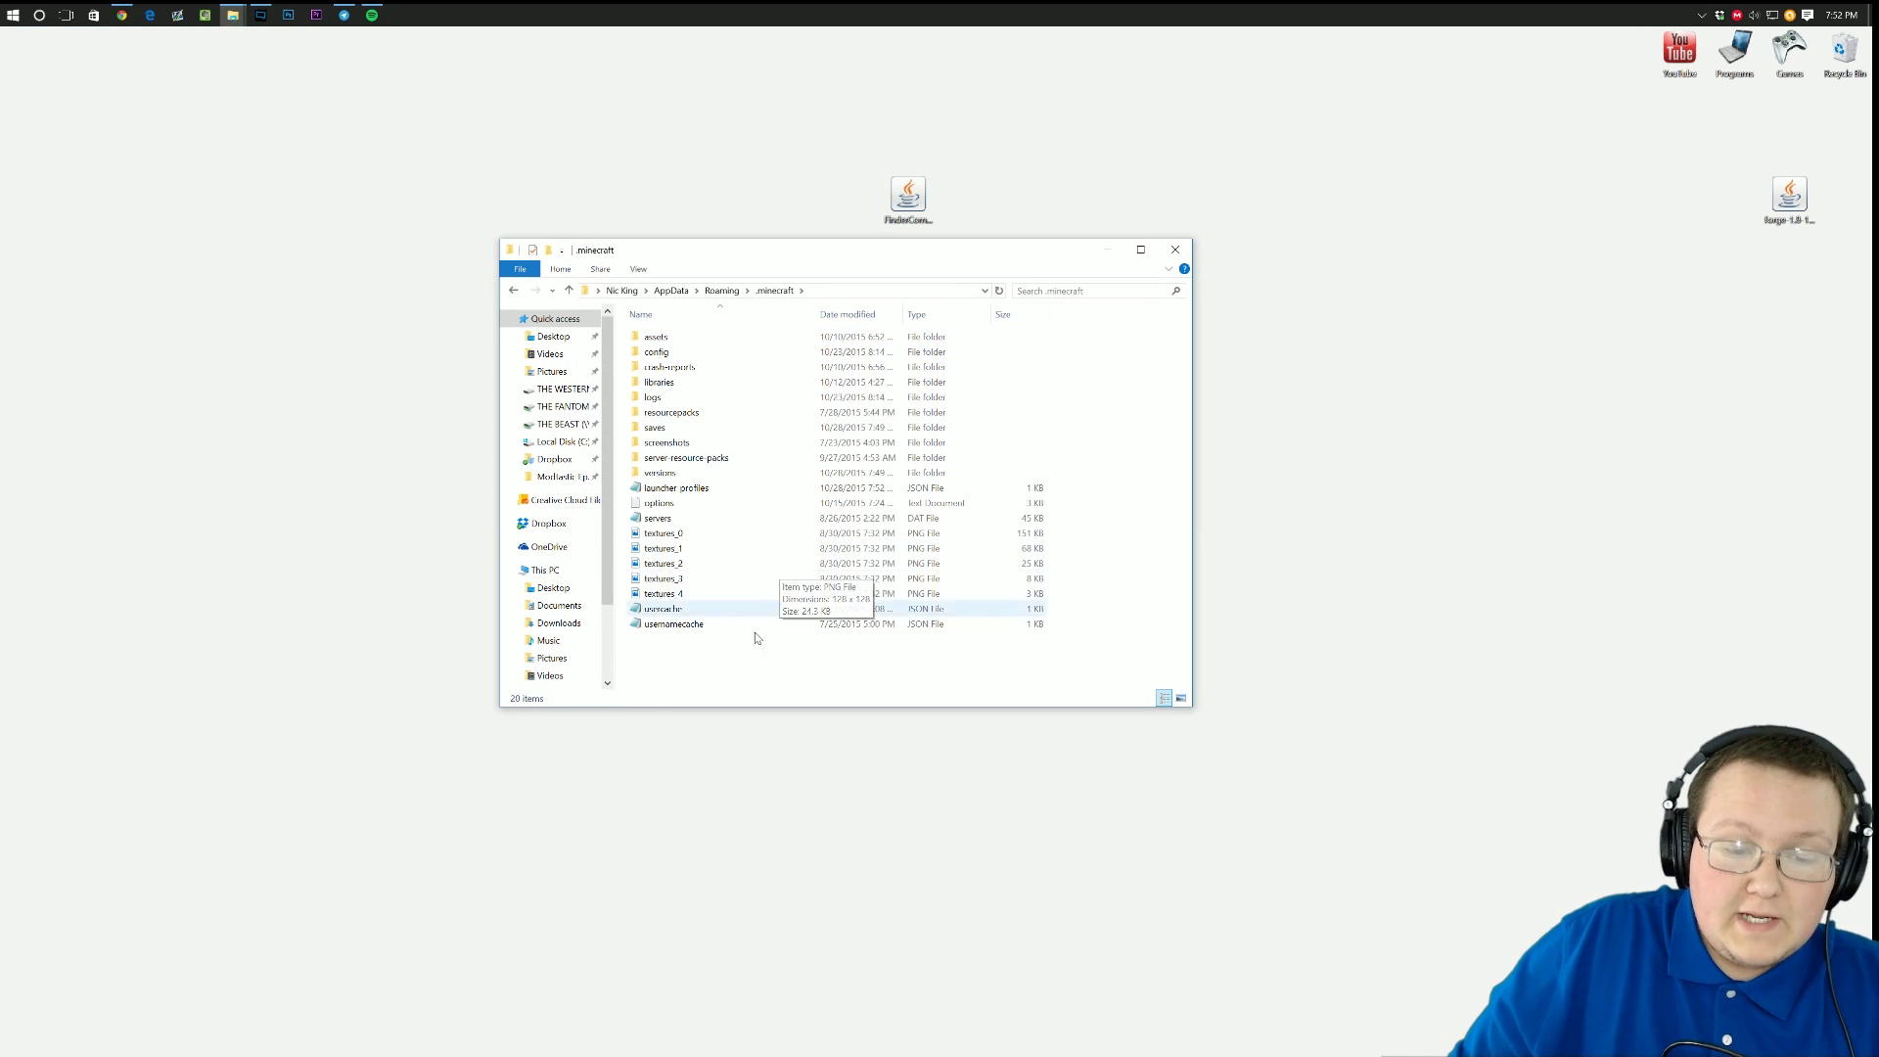
# Create a mods folder in .minecraft, drop the Finder Compass jar into it, and close Explorer.
pyautogui.rightClick(709, 658)
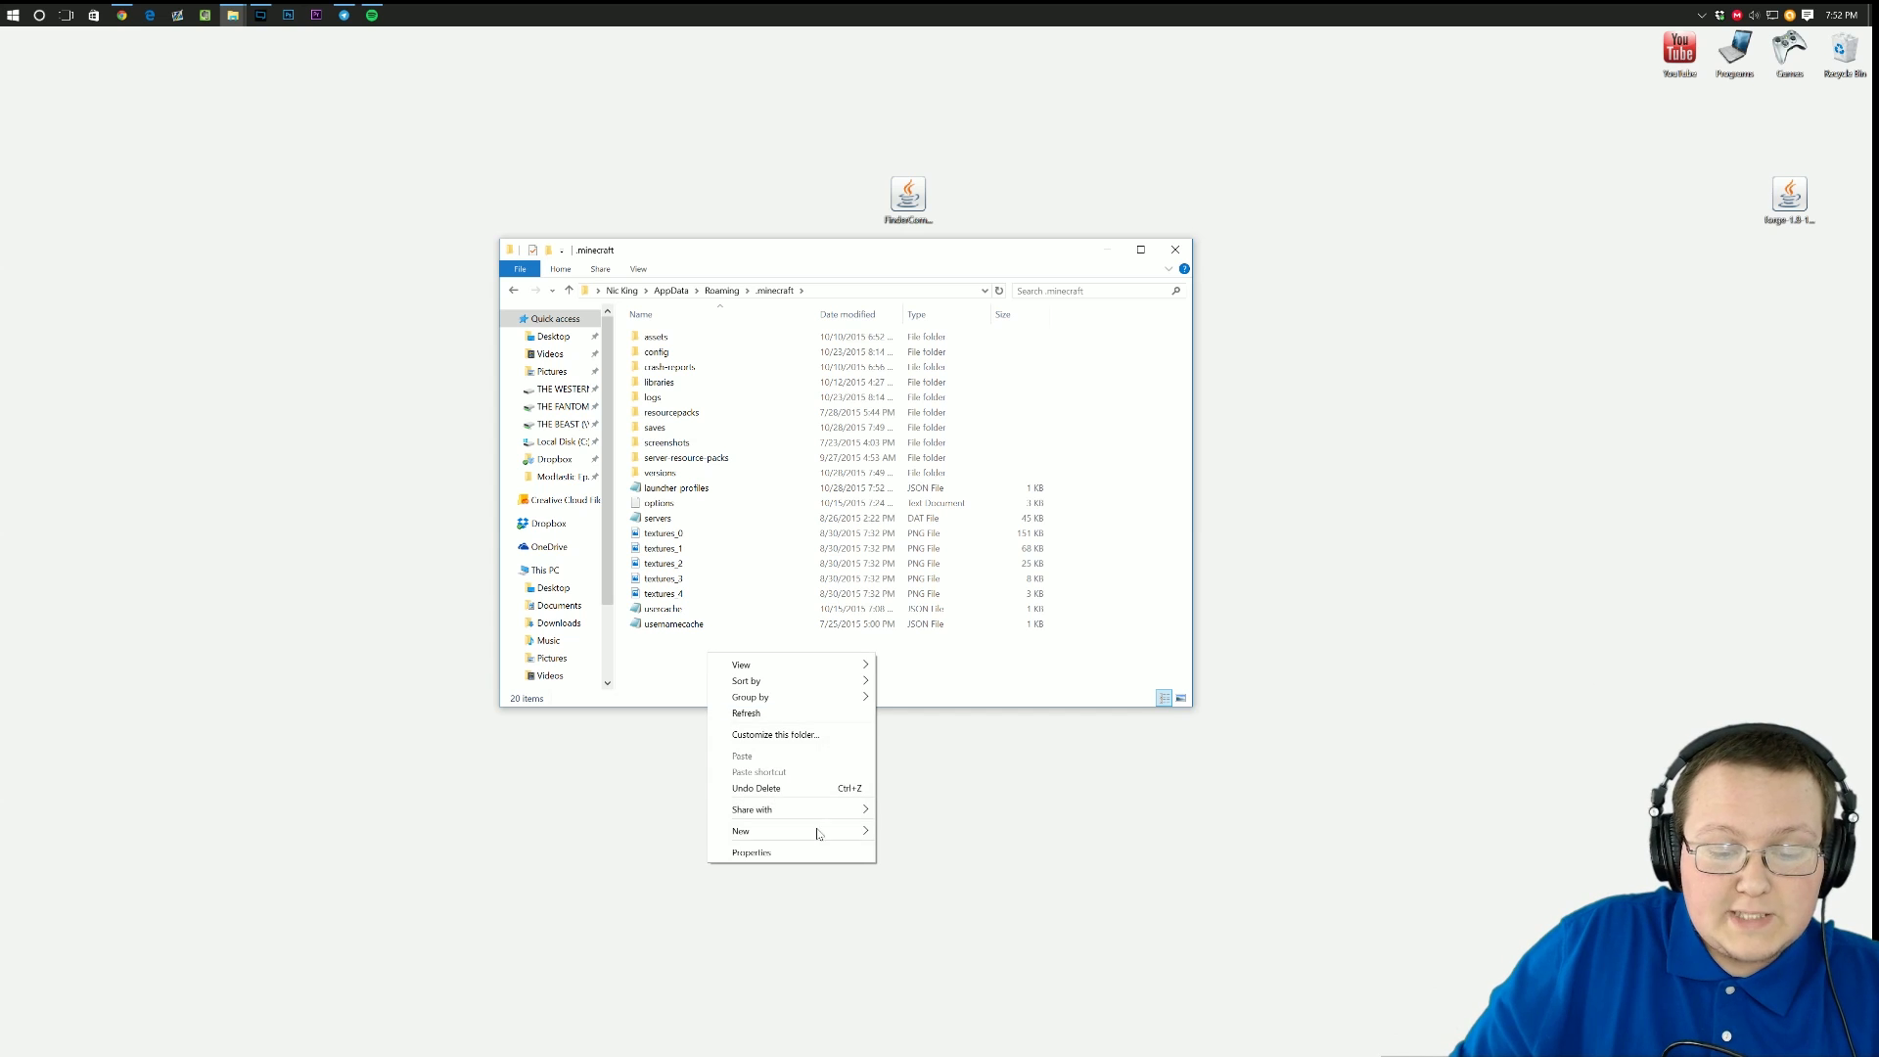
pyautogui.moveTo(819, 834)
pyautogui.click(948, 838)
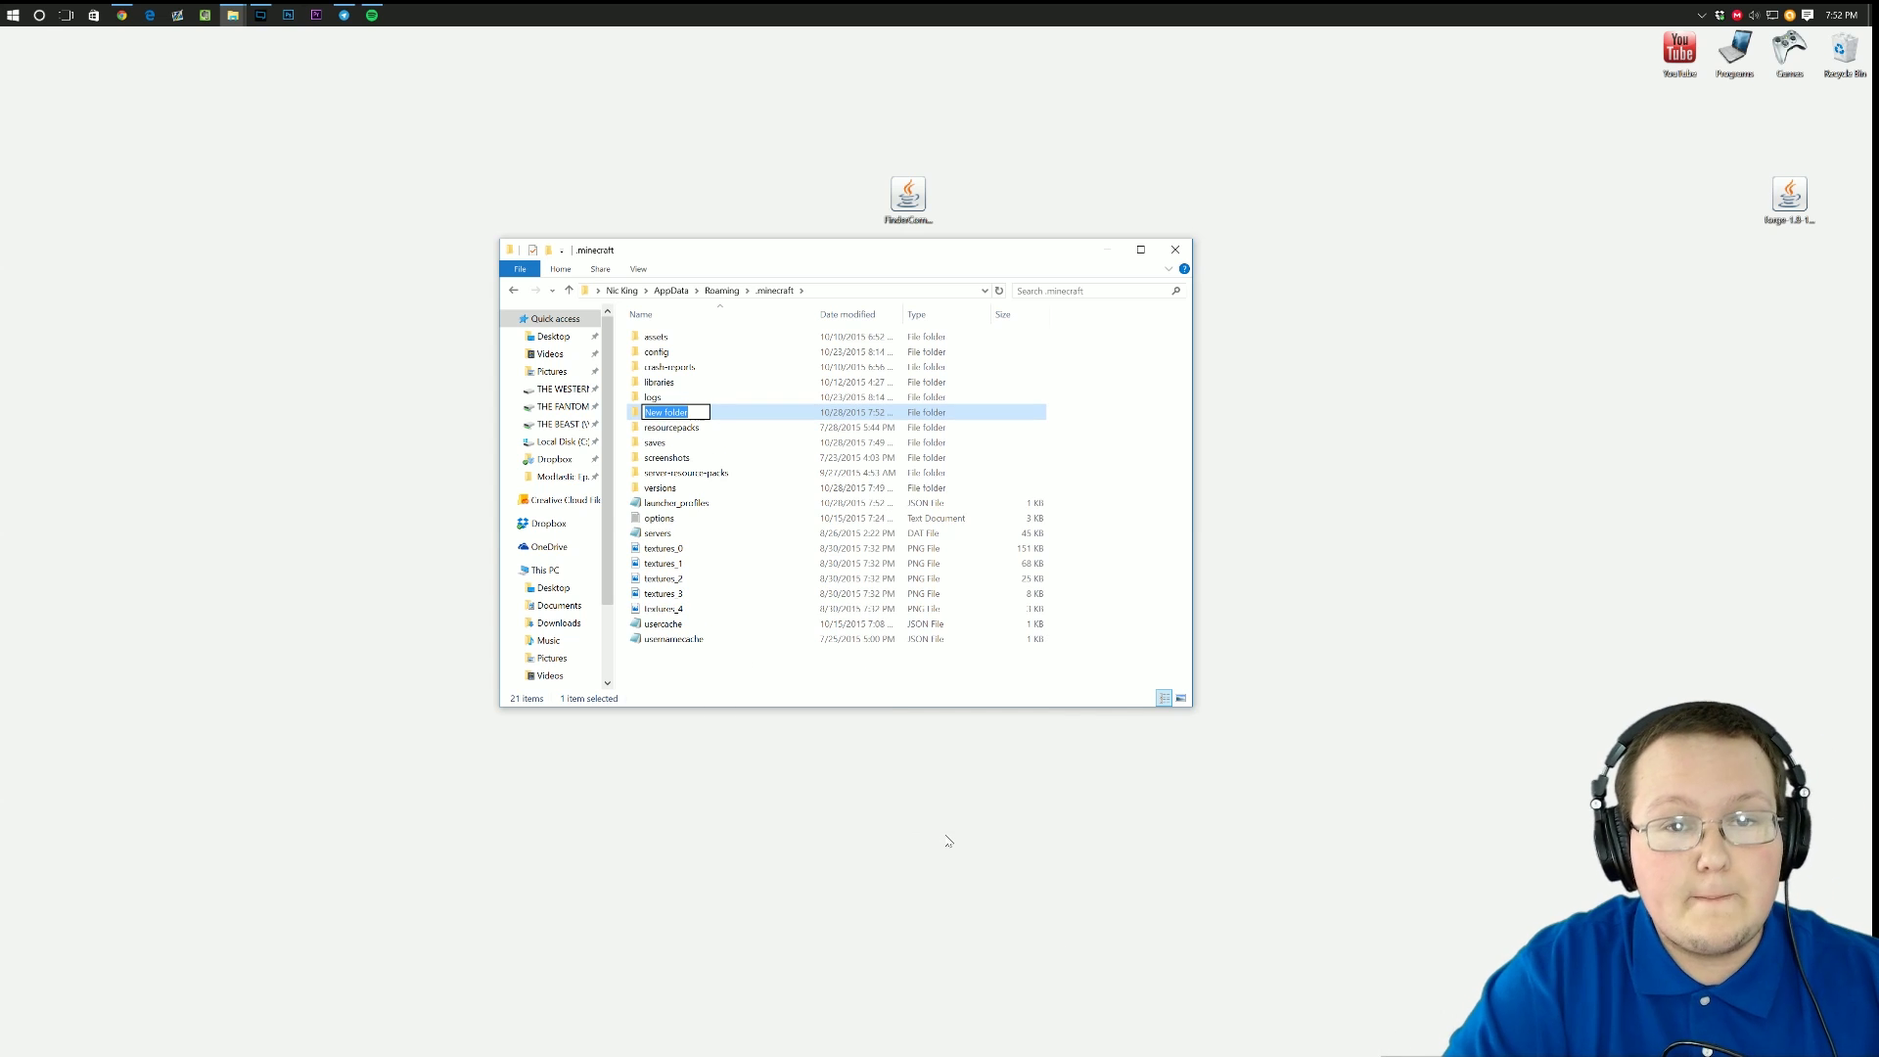
pyautogui.write('mods')
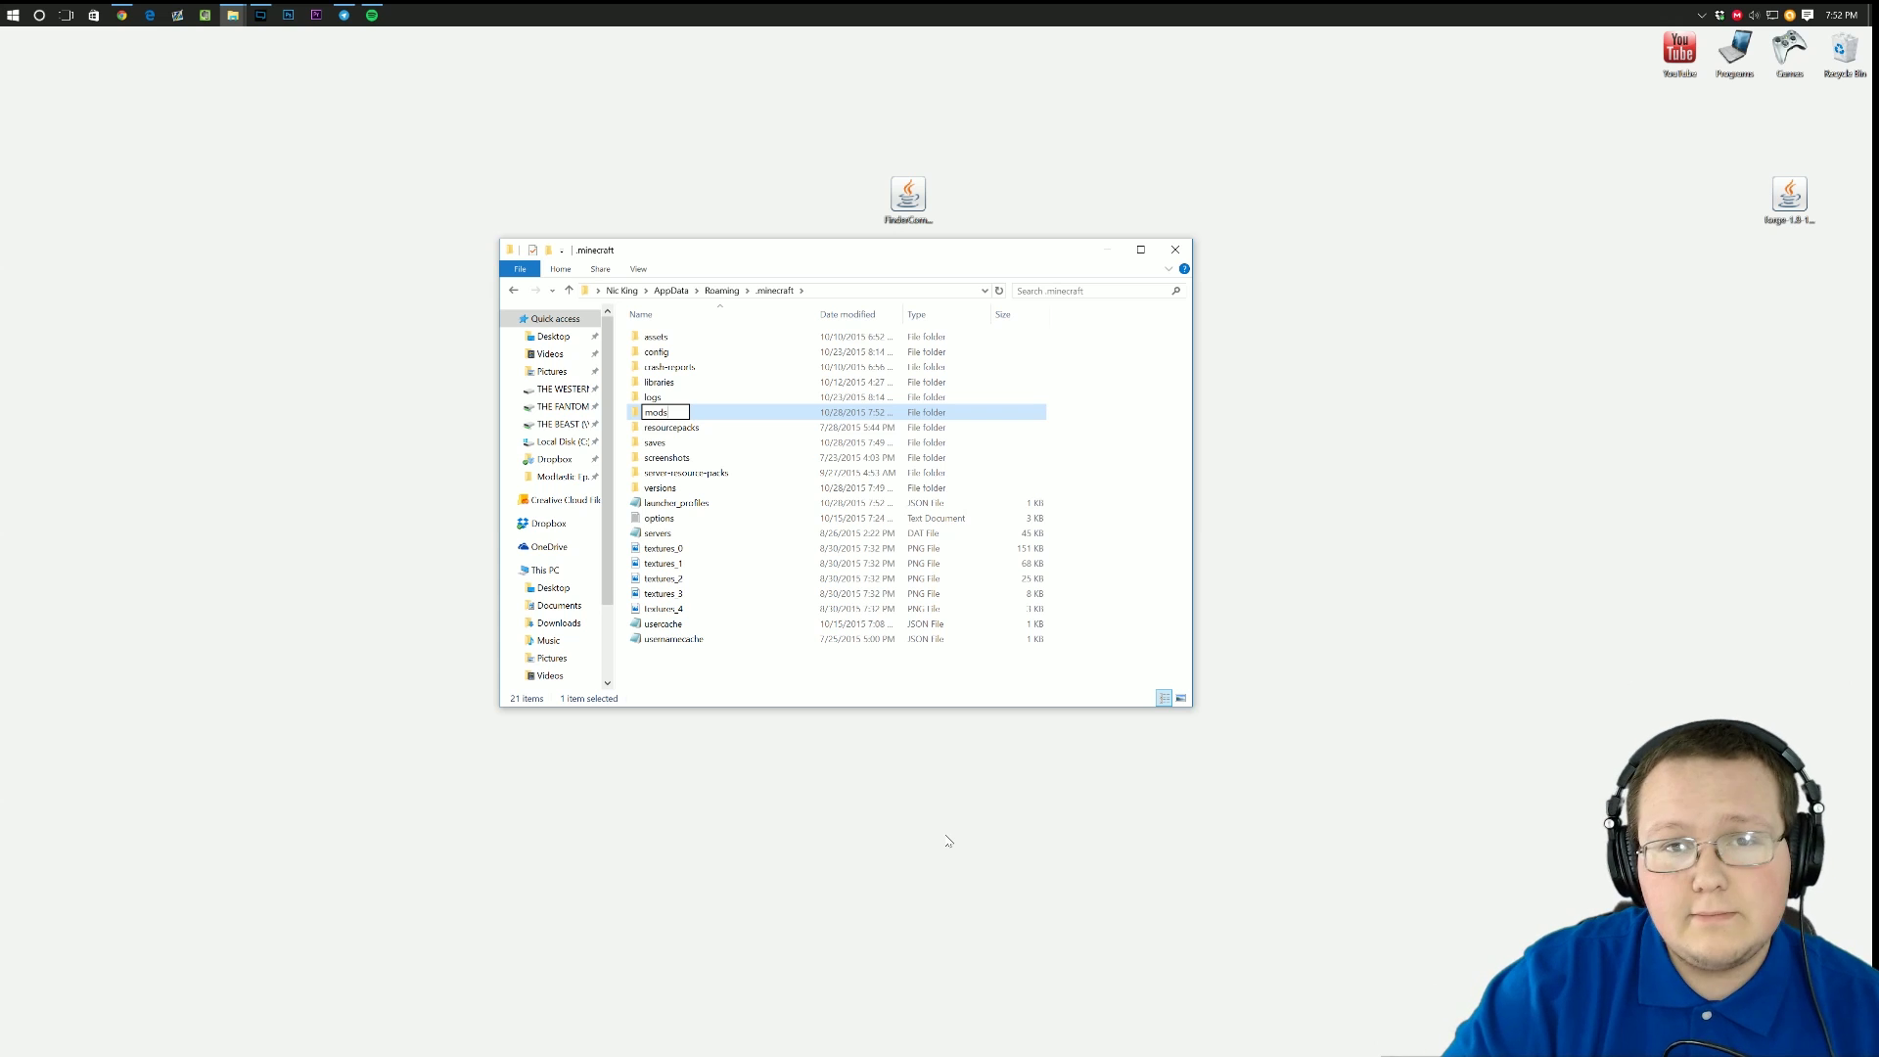
pyautogui.press('Return')
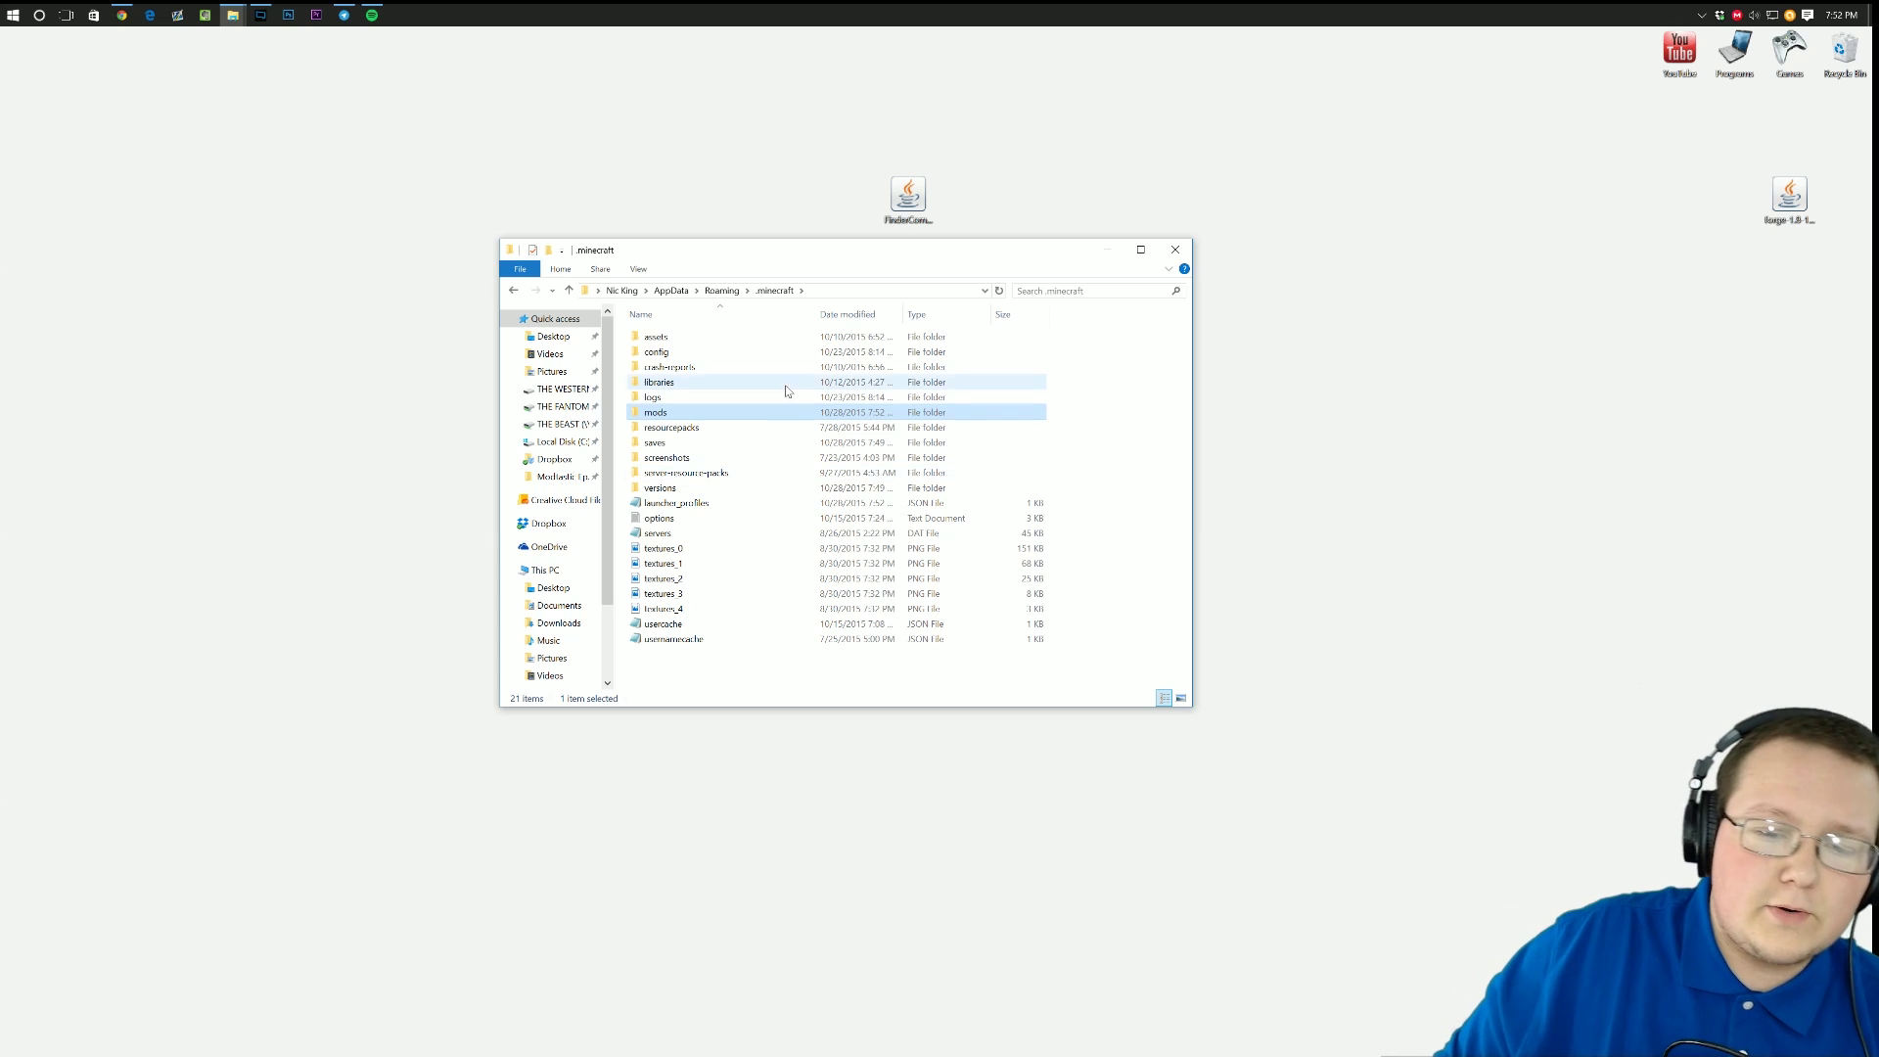
pyautogui.doubleClick(773, 415)
pyautogui.moveTo(908, 196); pyautogui.dragTo(844, 418)
pyautogui.click(1168, 257)
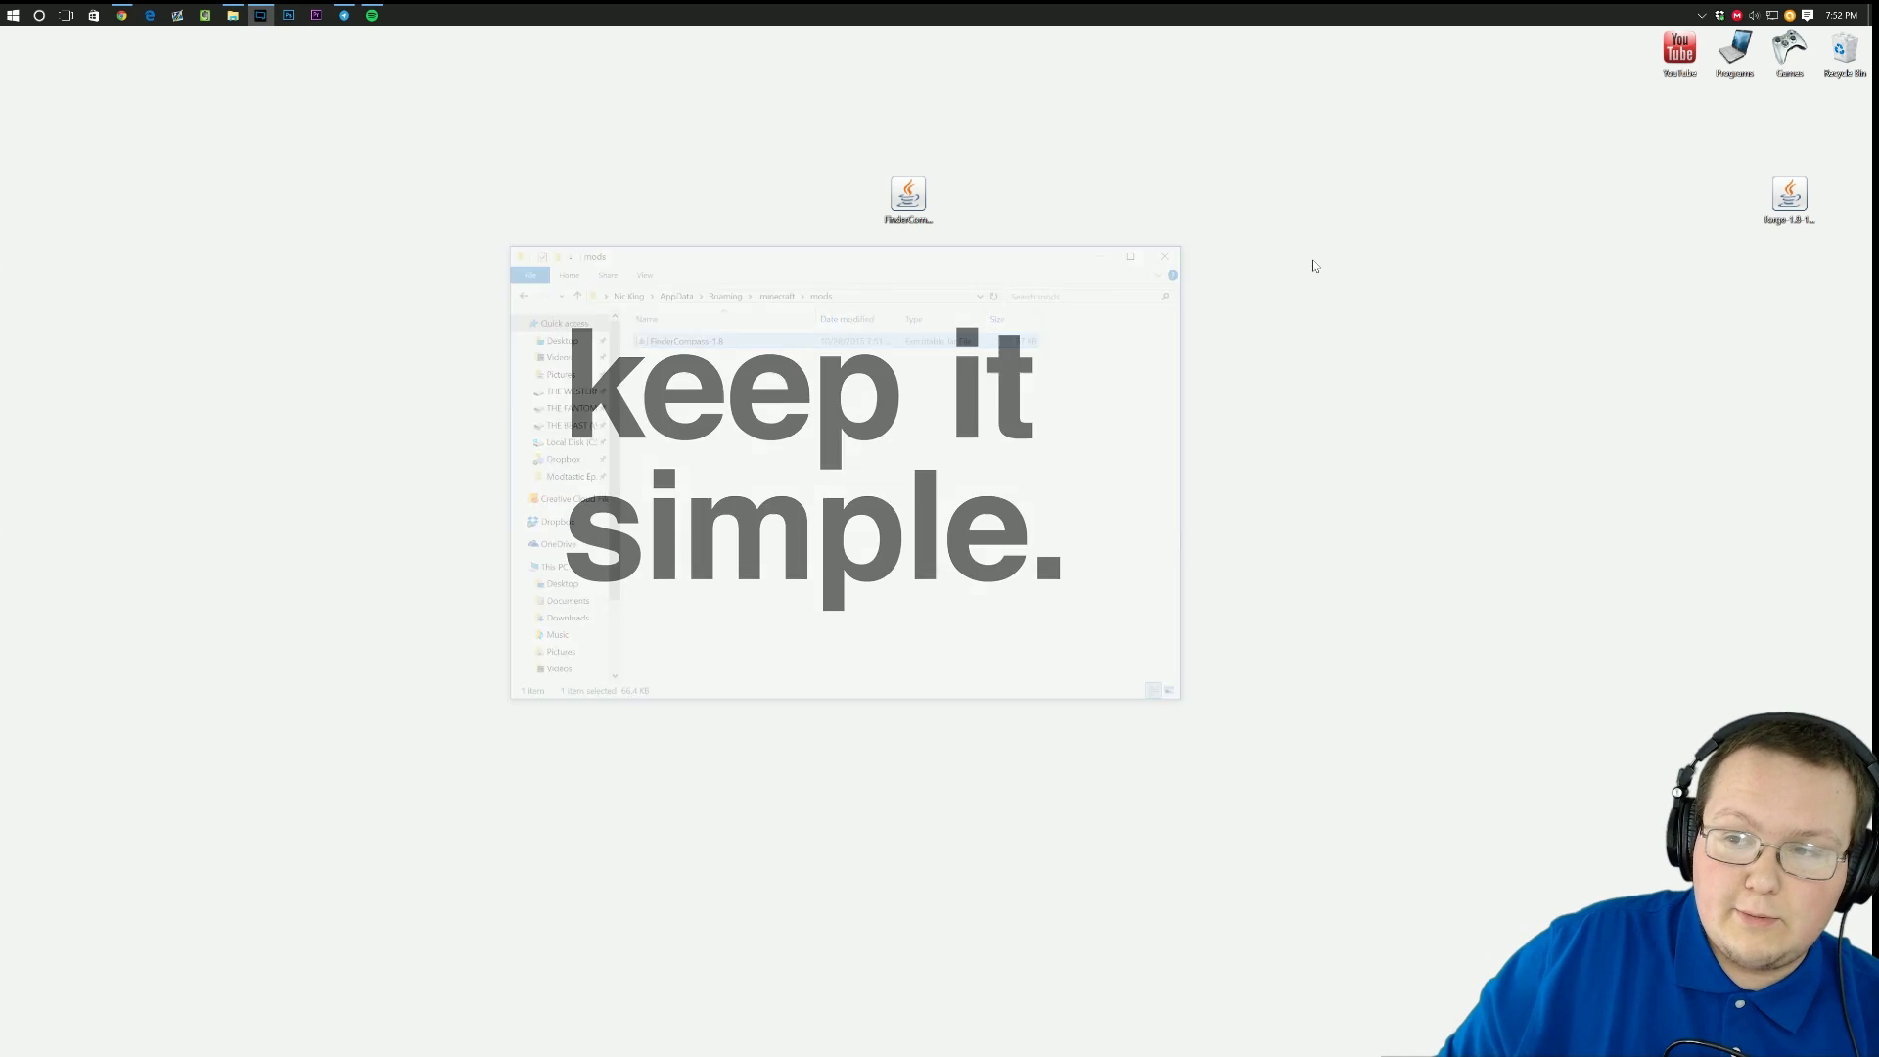
# Launch Minecraft from the Games folder and open the current profile's settings.
pyautogui.doubleClick(1769, 77)
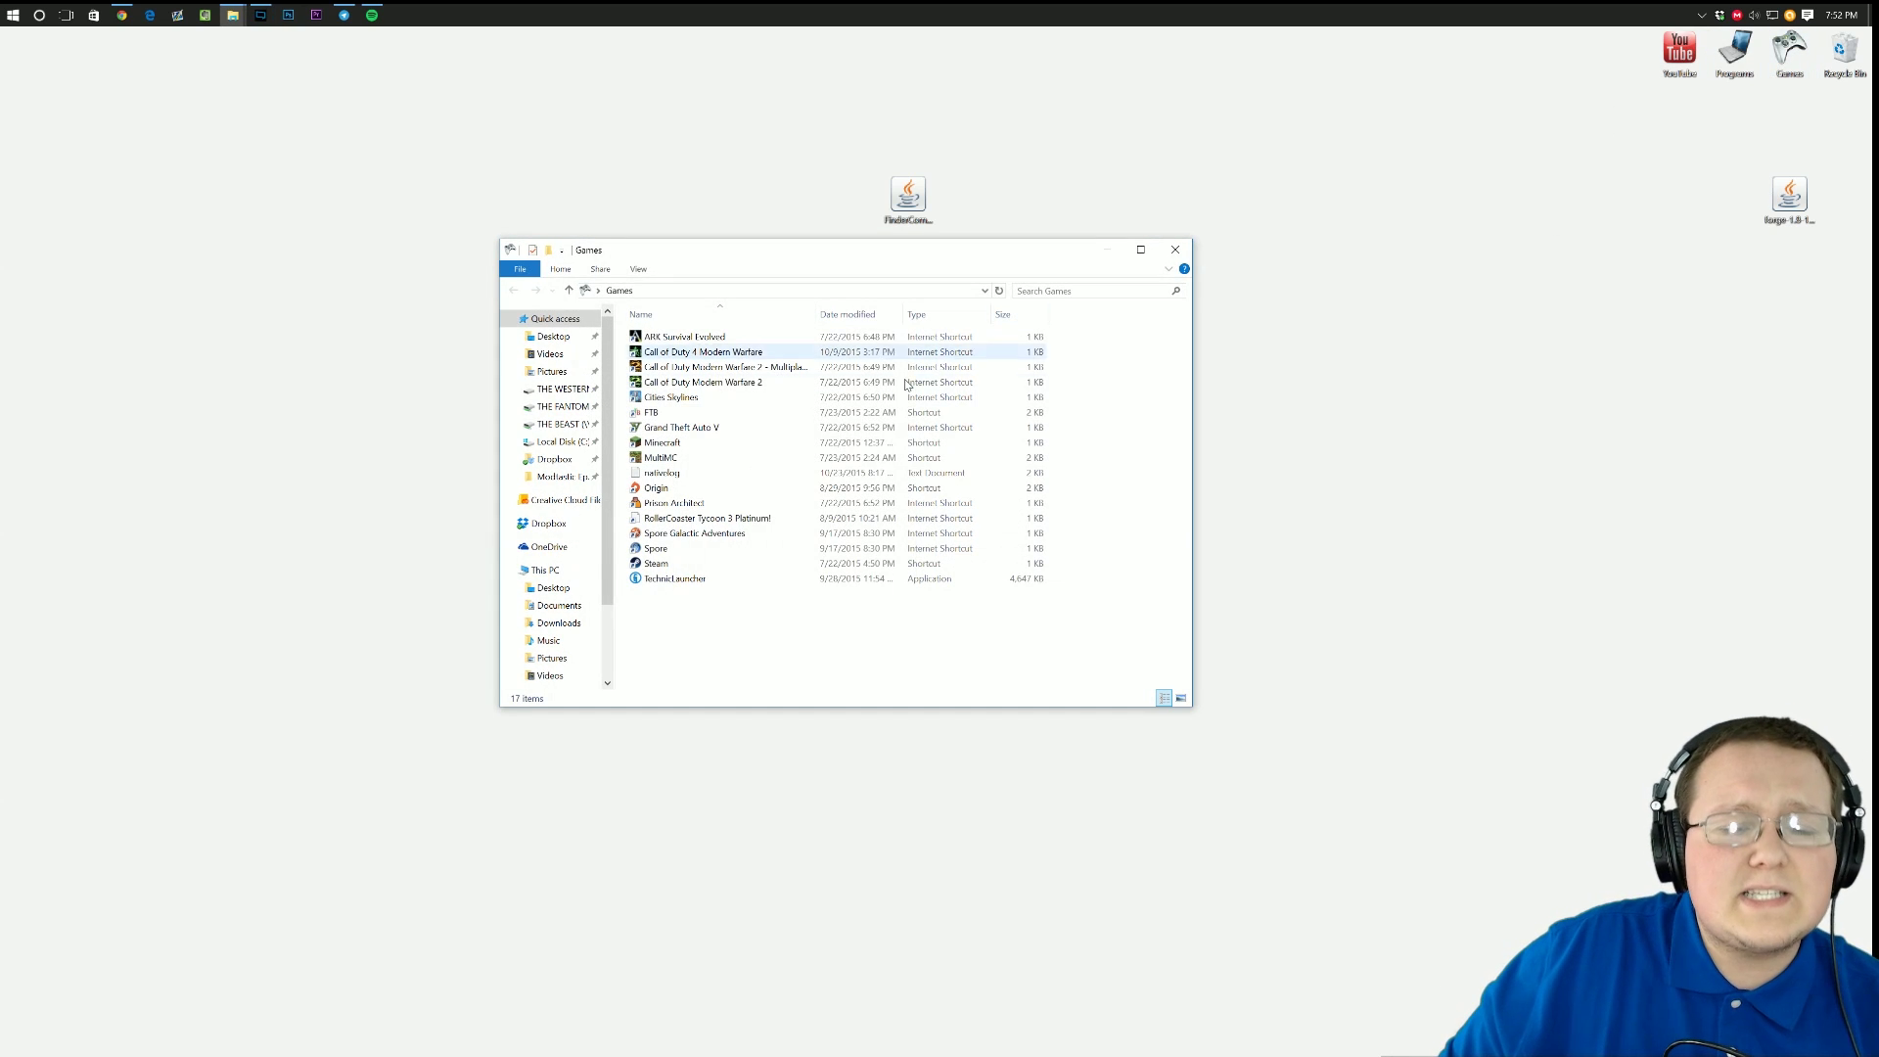
pyautogui.doubleClick(685, 444)
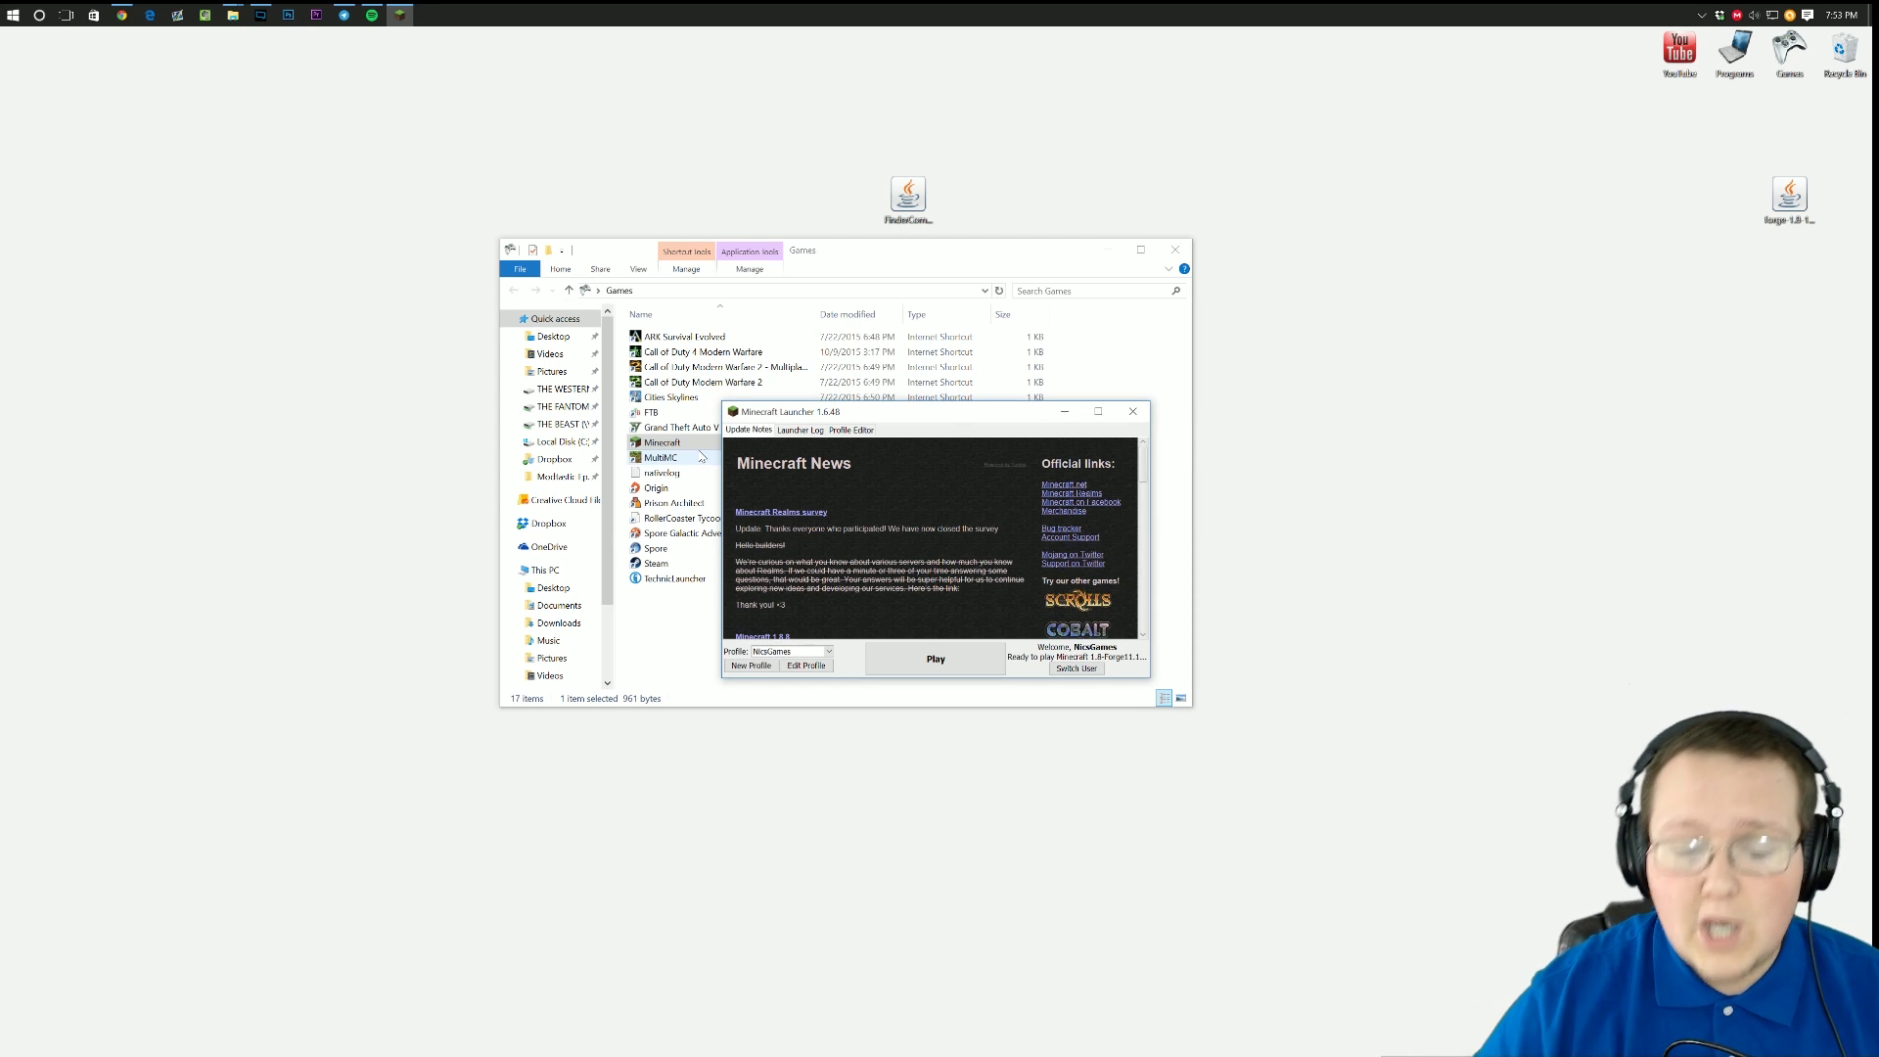
pyautogui.click(828, 651)
pyautogui.click(799, 675)
pyautogui.click(803, 670)
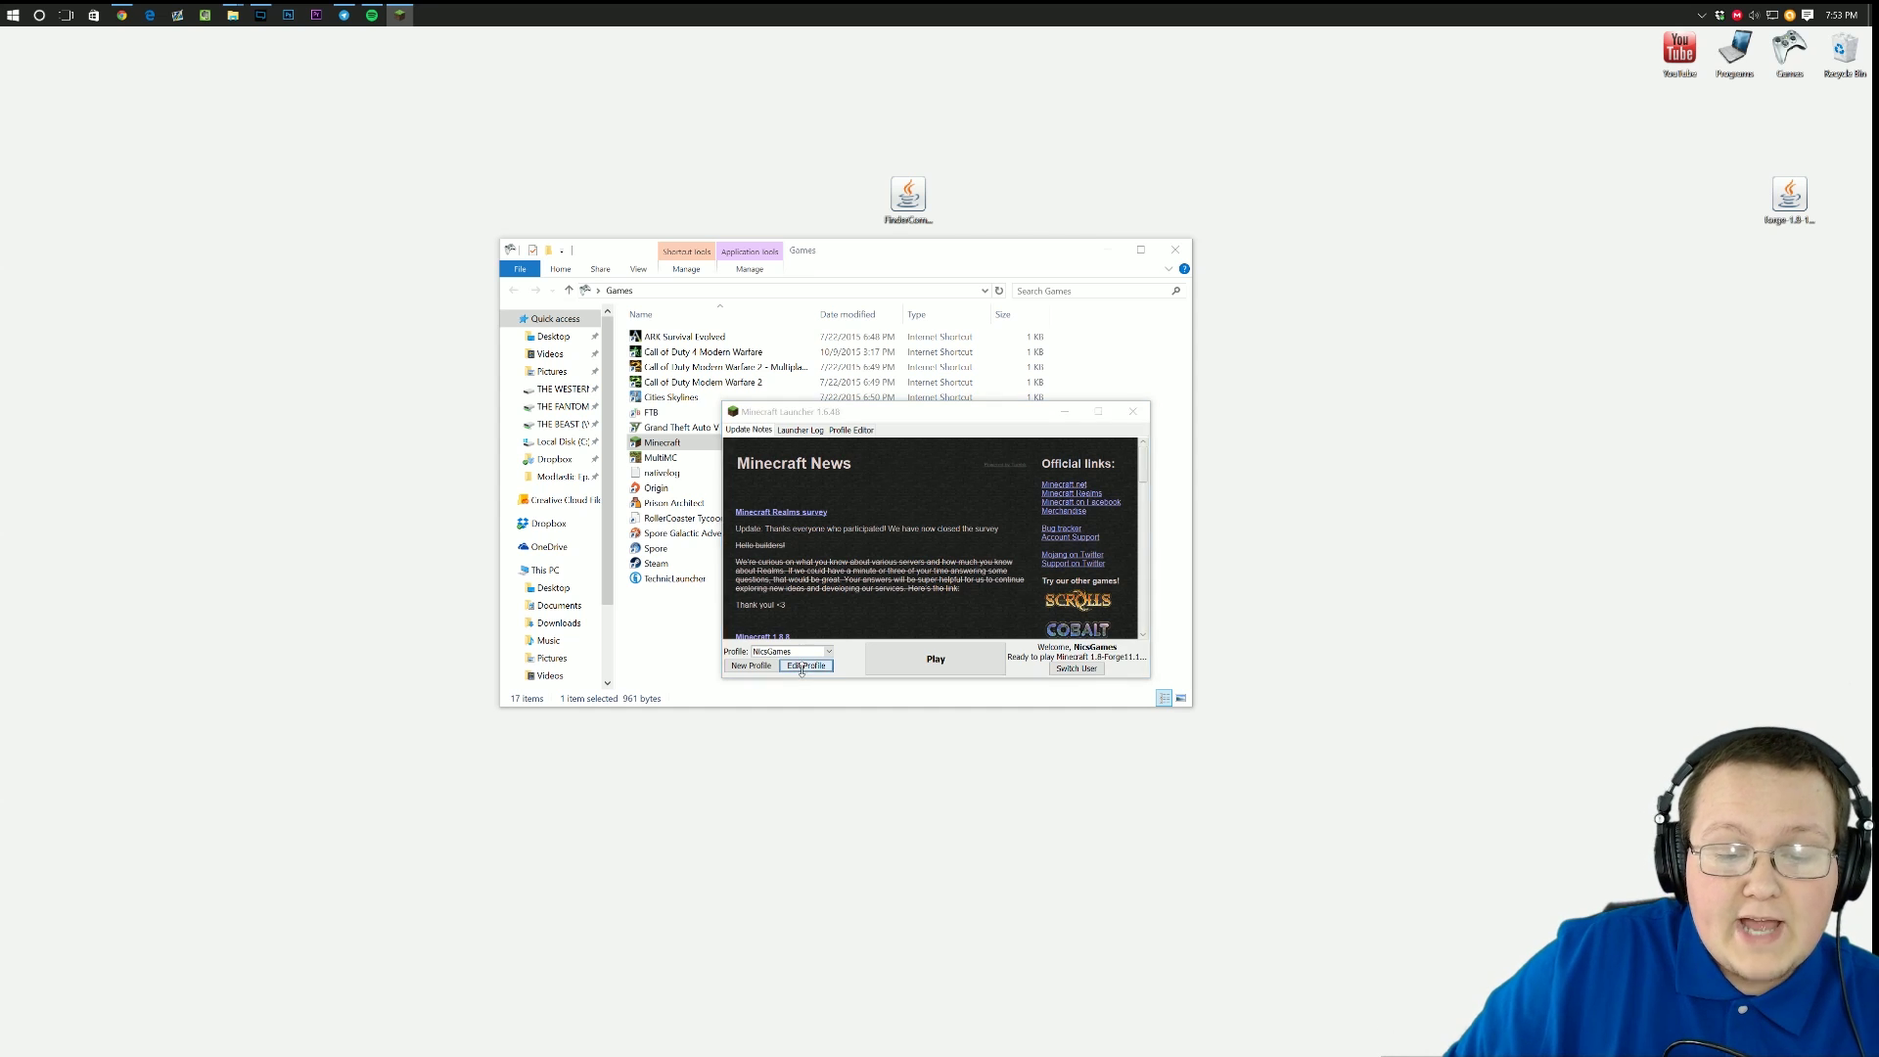
# Set the profile version to release 1.8-Forge11.14.3.1450, save it, and click Play.
pyautogui.click(822, 594)
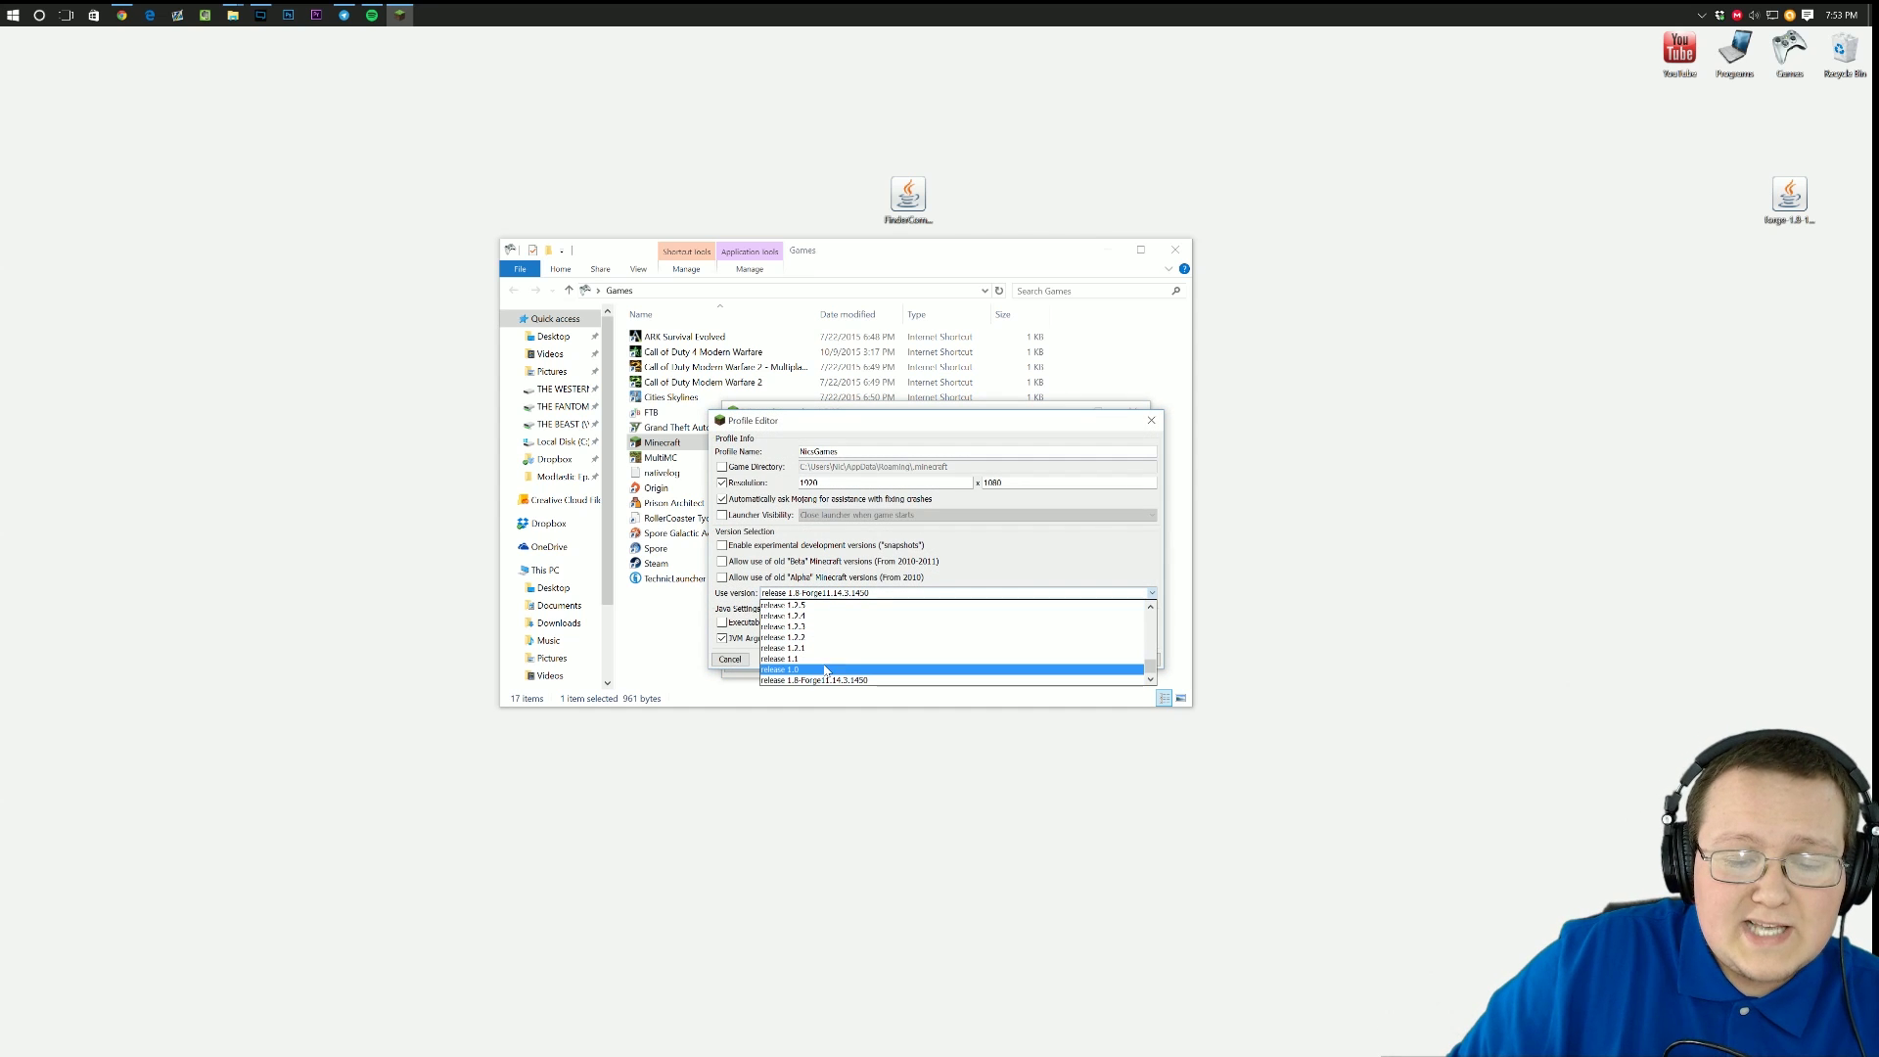
pyautogui.click(937, 580)
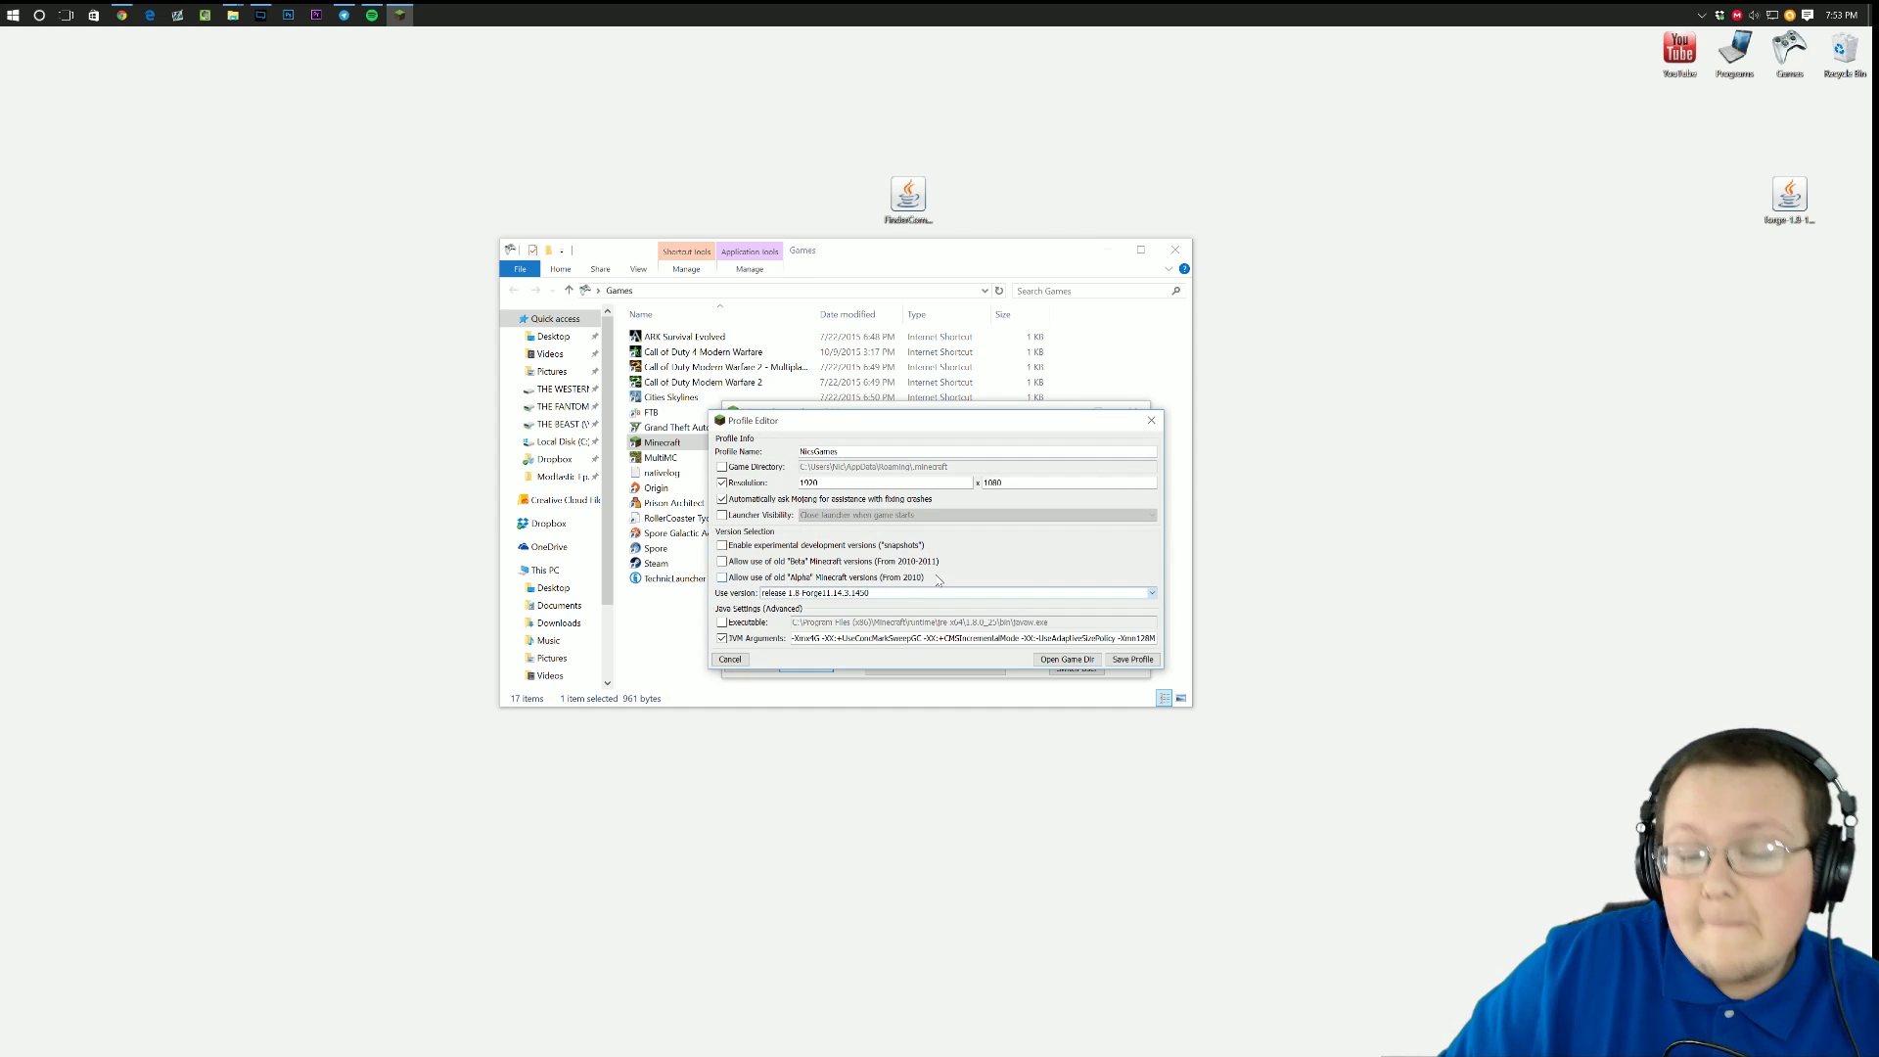
pyautogui.click(869, 593)
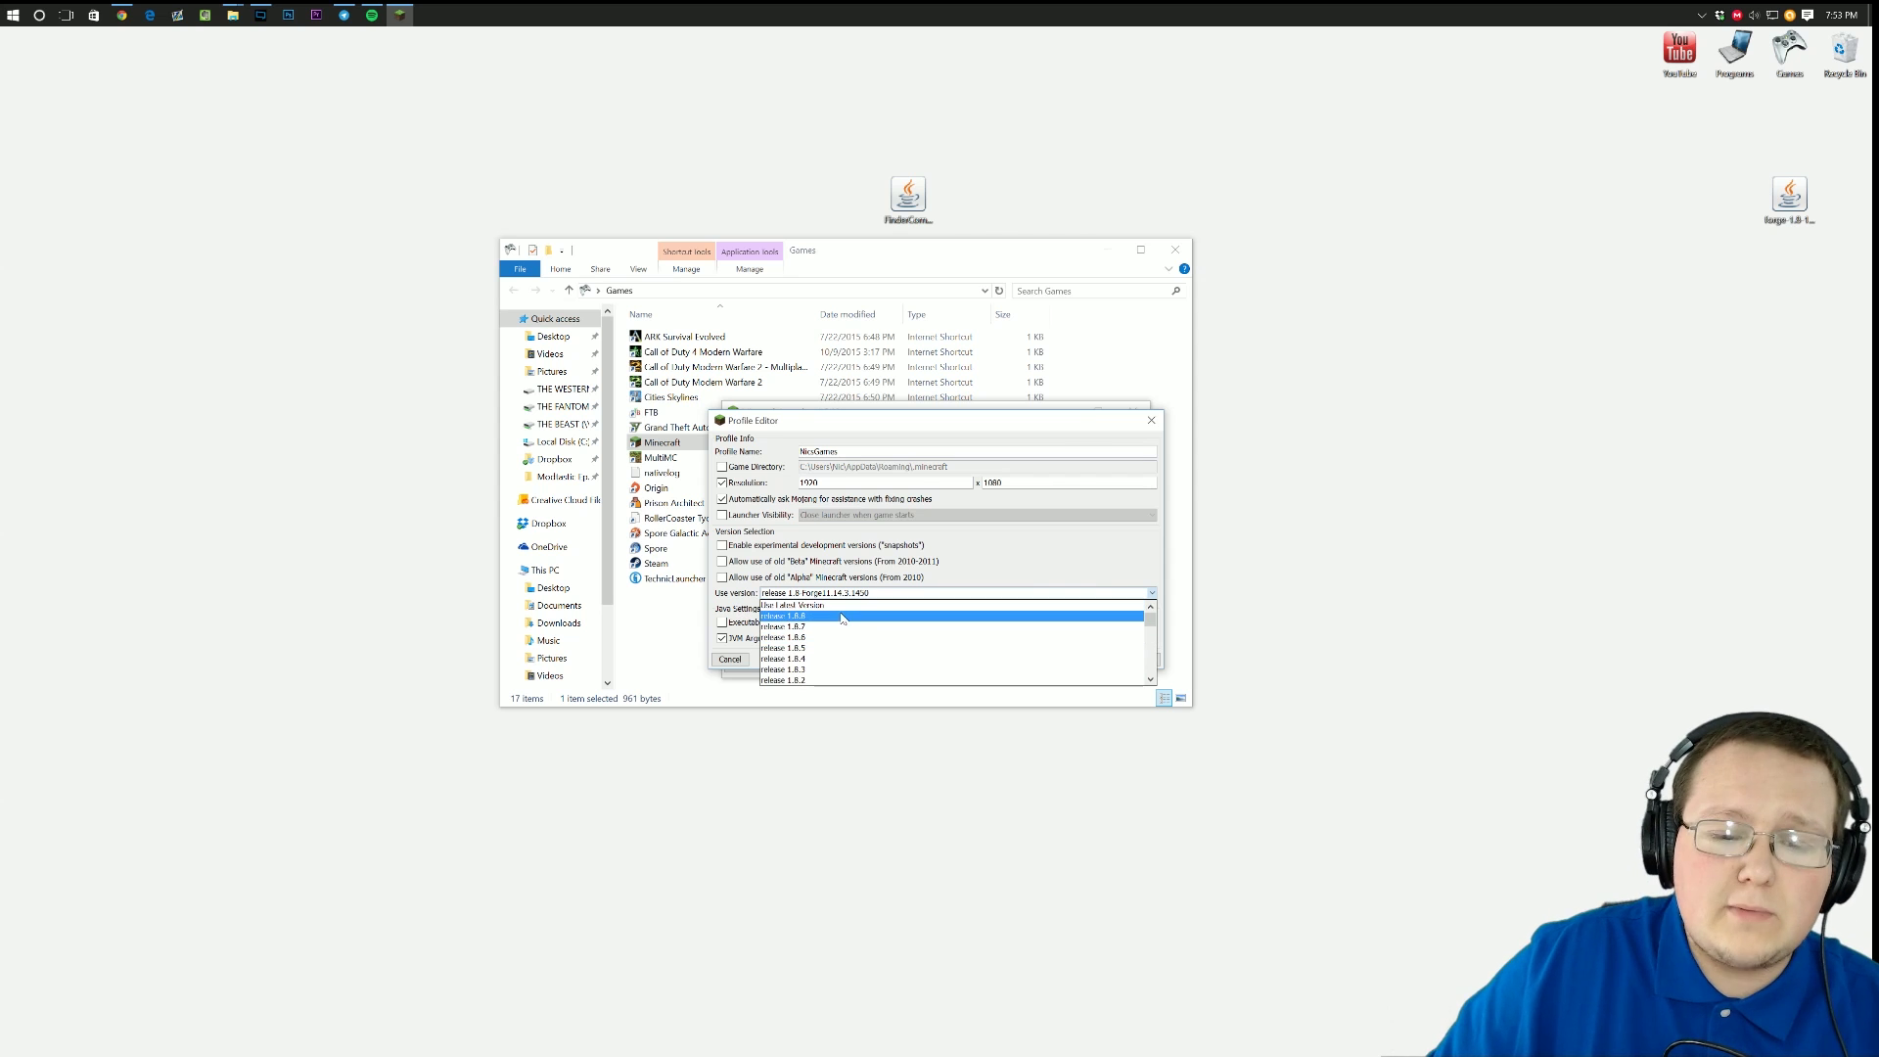
pyautogui.click(837, 609)
pyautogui.click(834, 594)
pyautogui.click(806, 607)
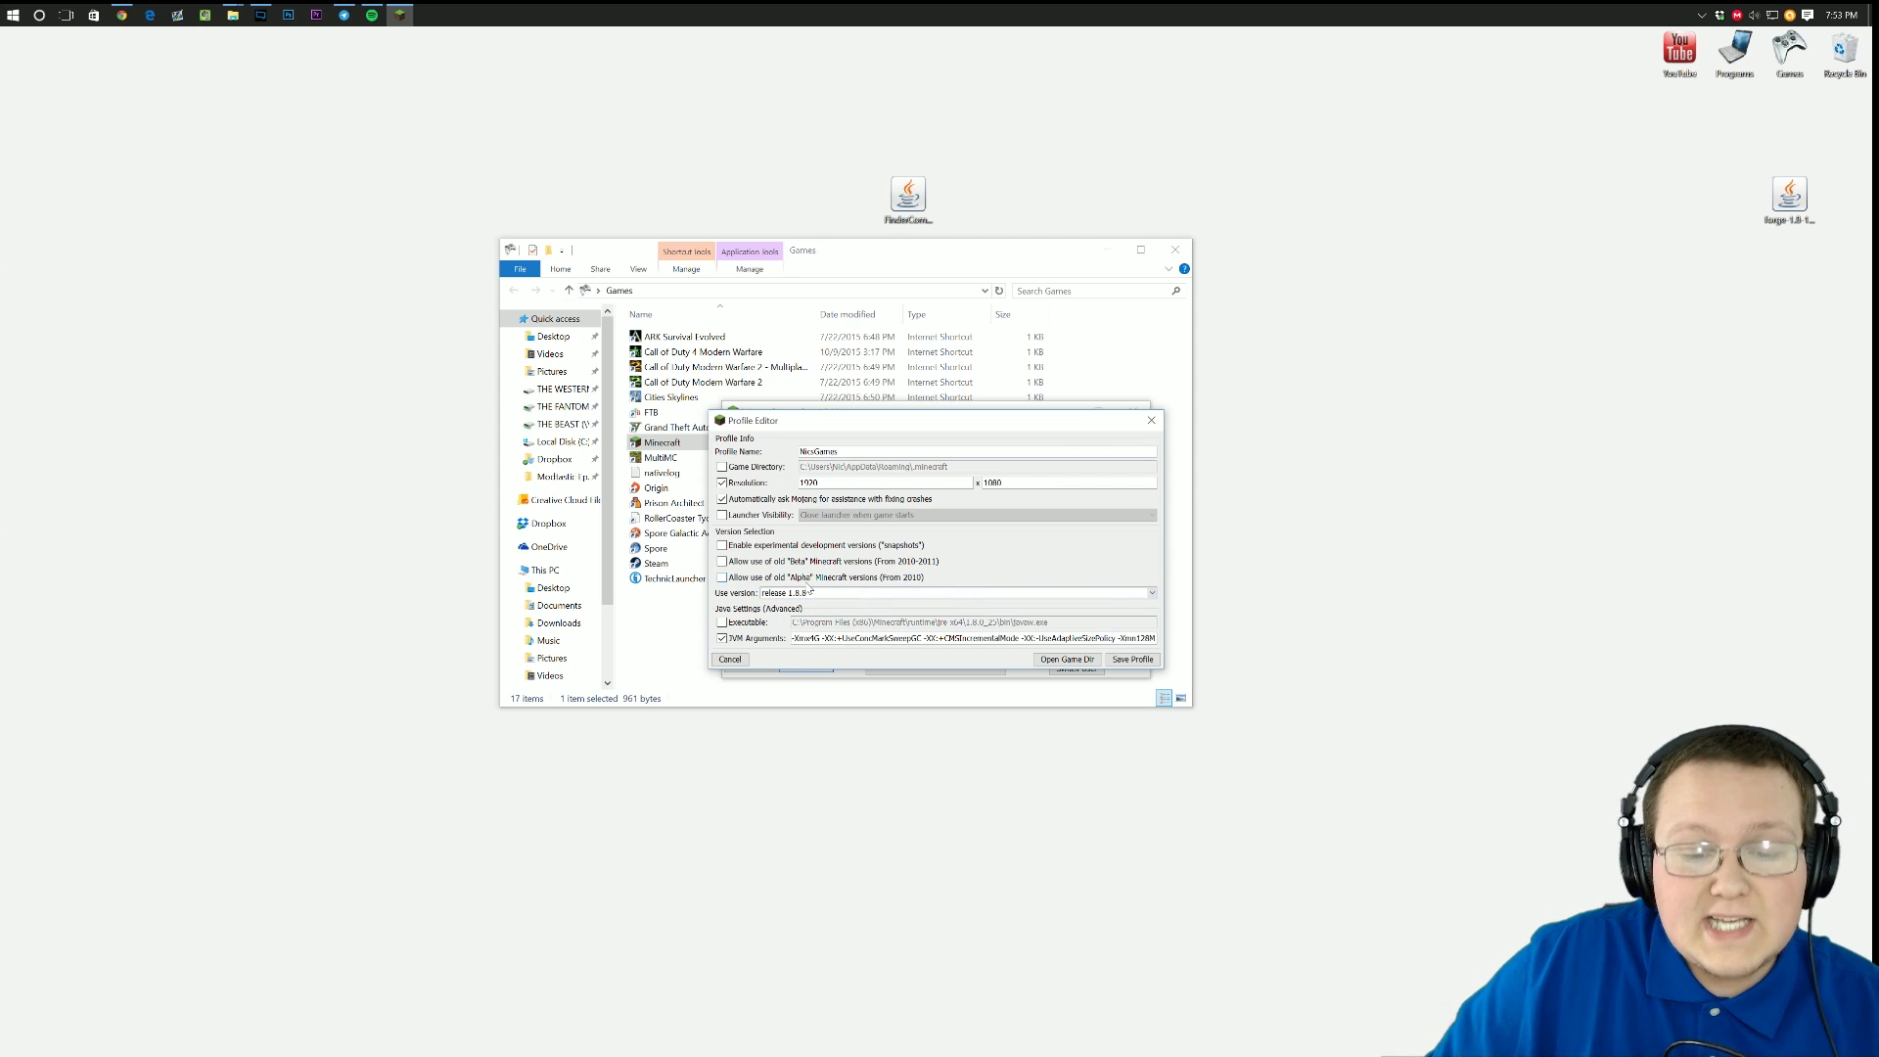
pyautogui.click(812, 593)
pyautogui.scroll(-10, 822, 629)
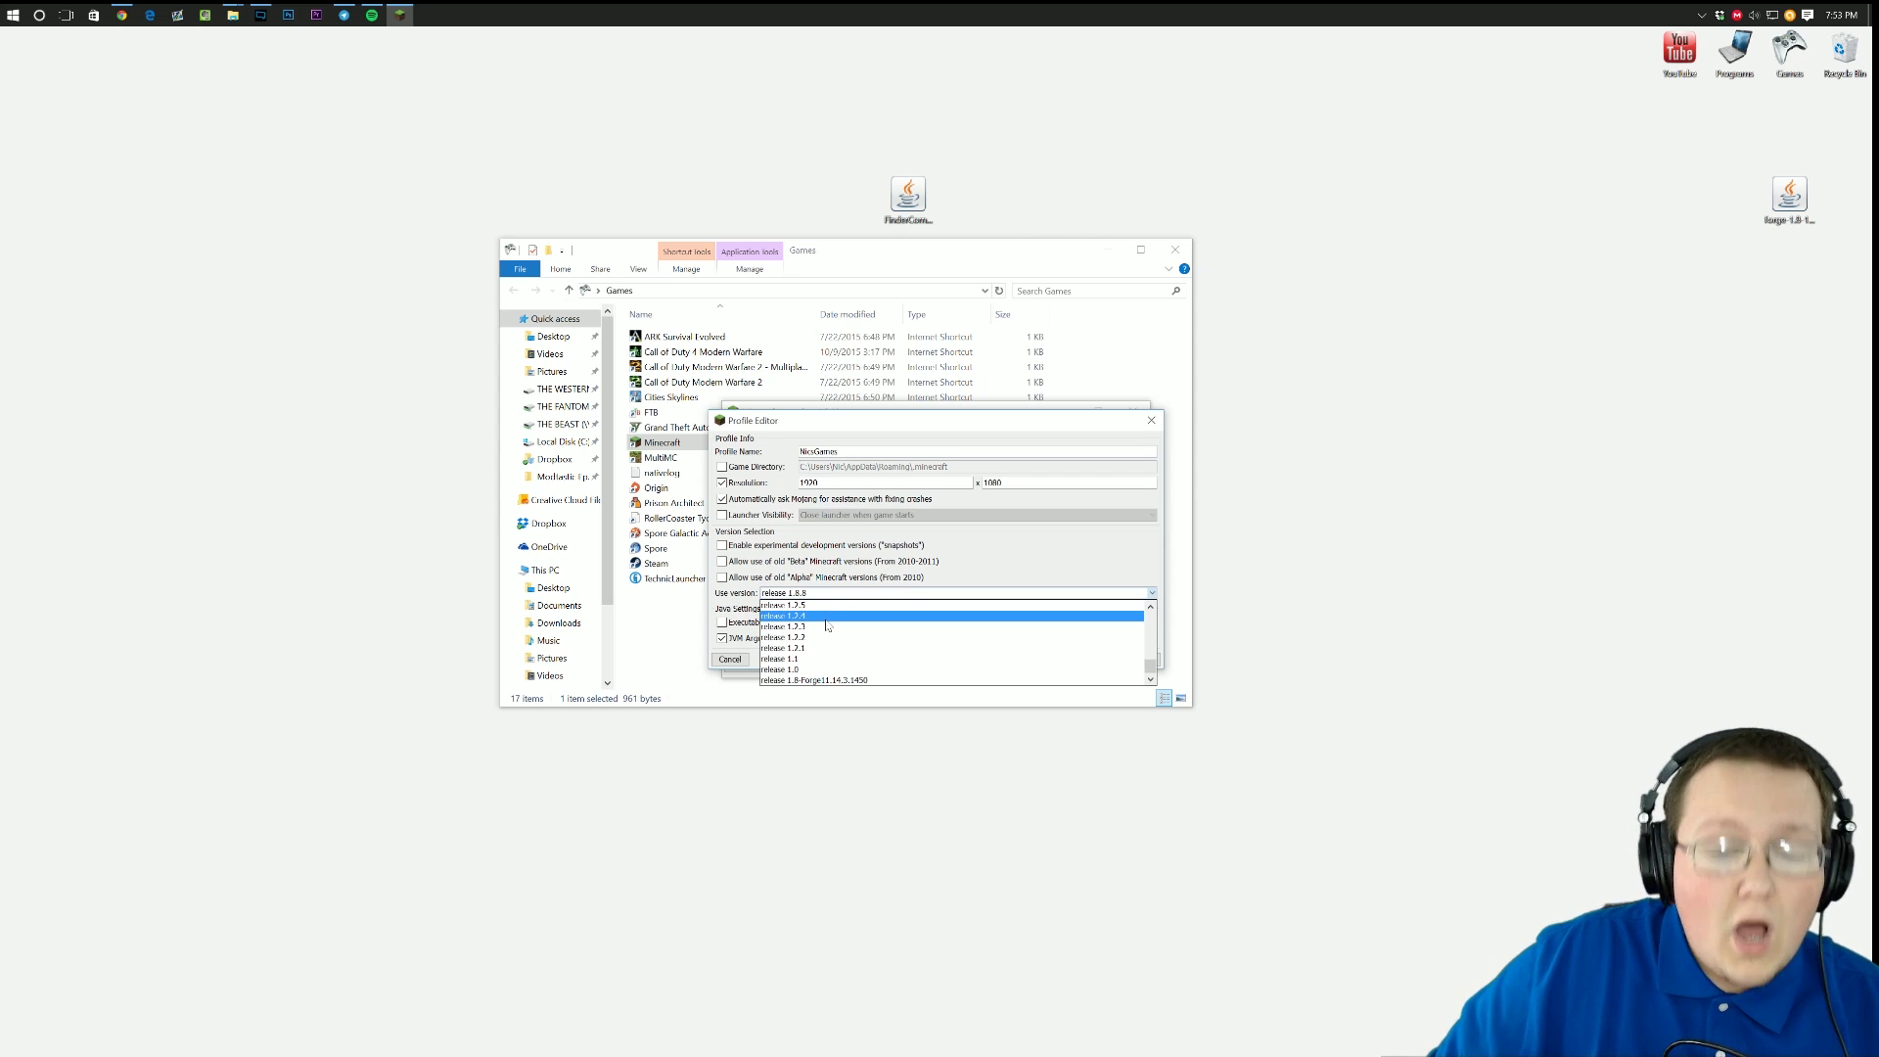
pyautogui.click(823, 681)
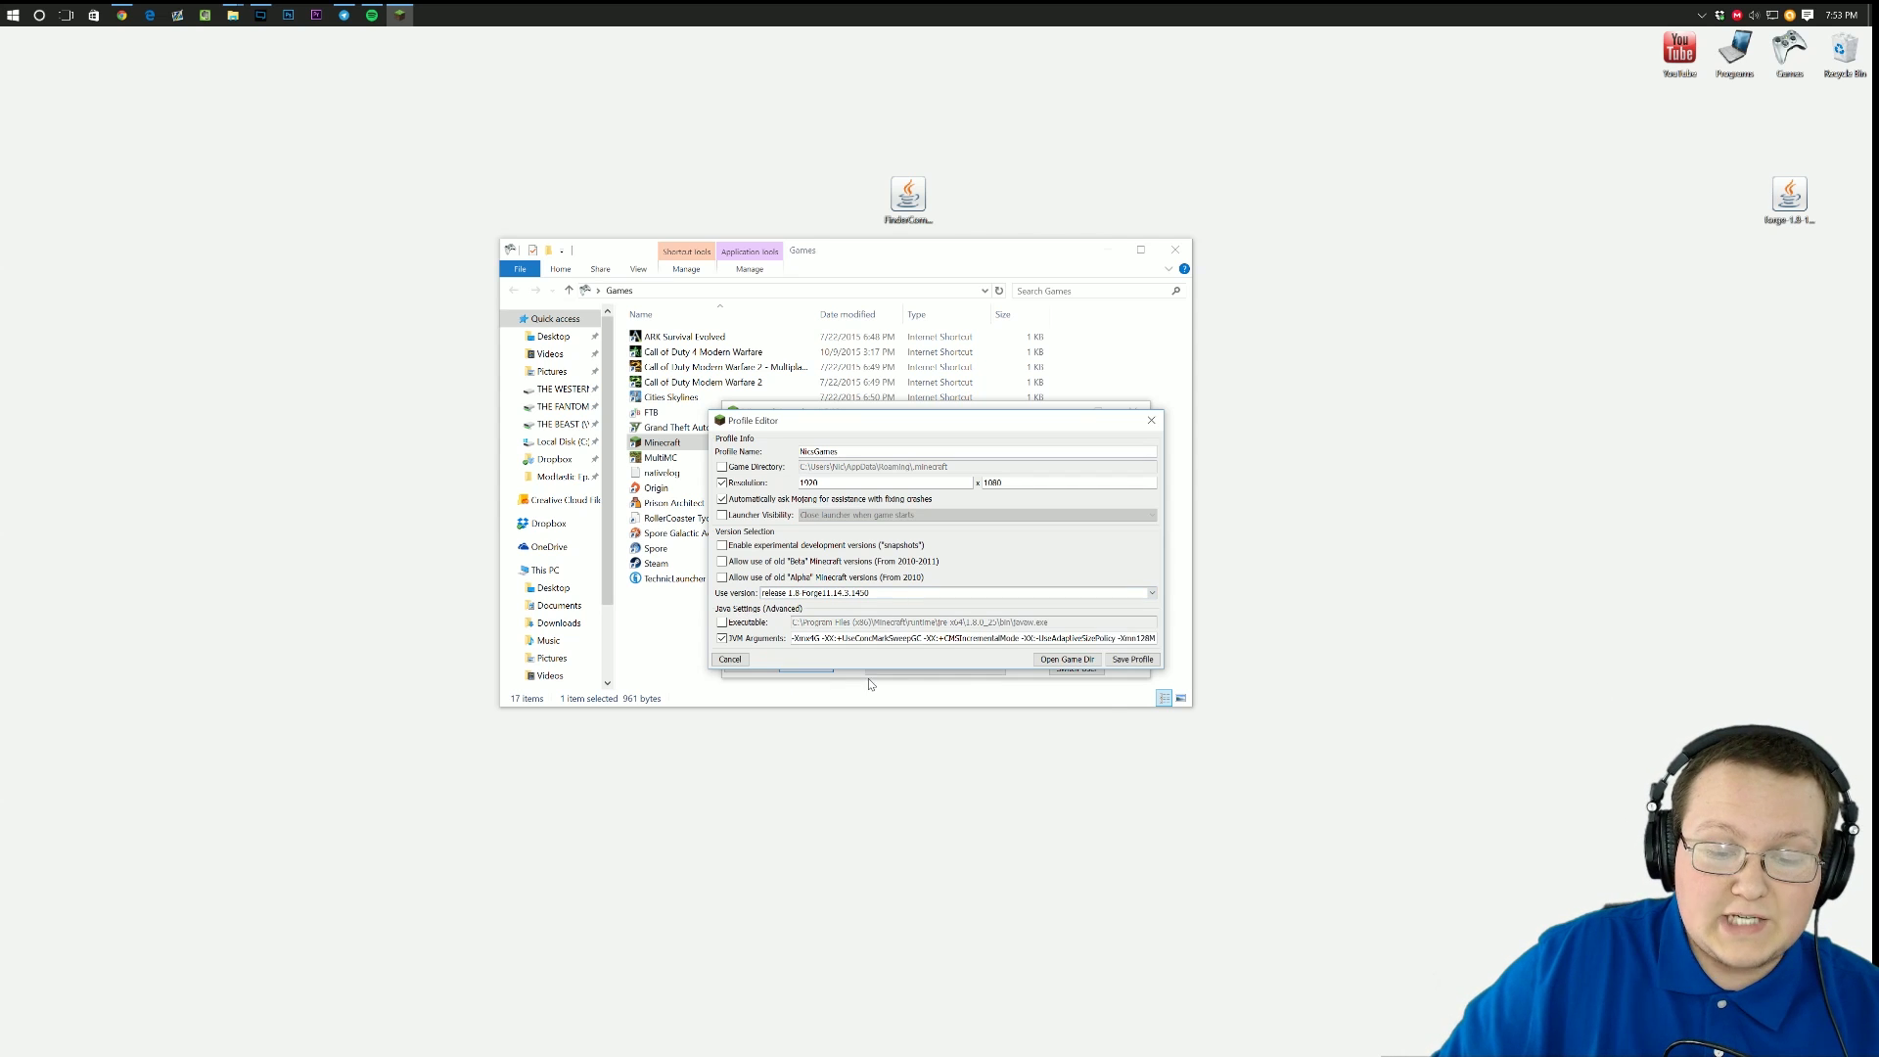
pyautogui.click(1124, 665)
pyautogui.click(935, 659)
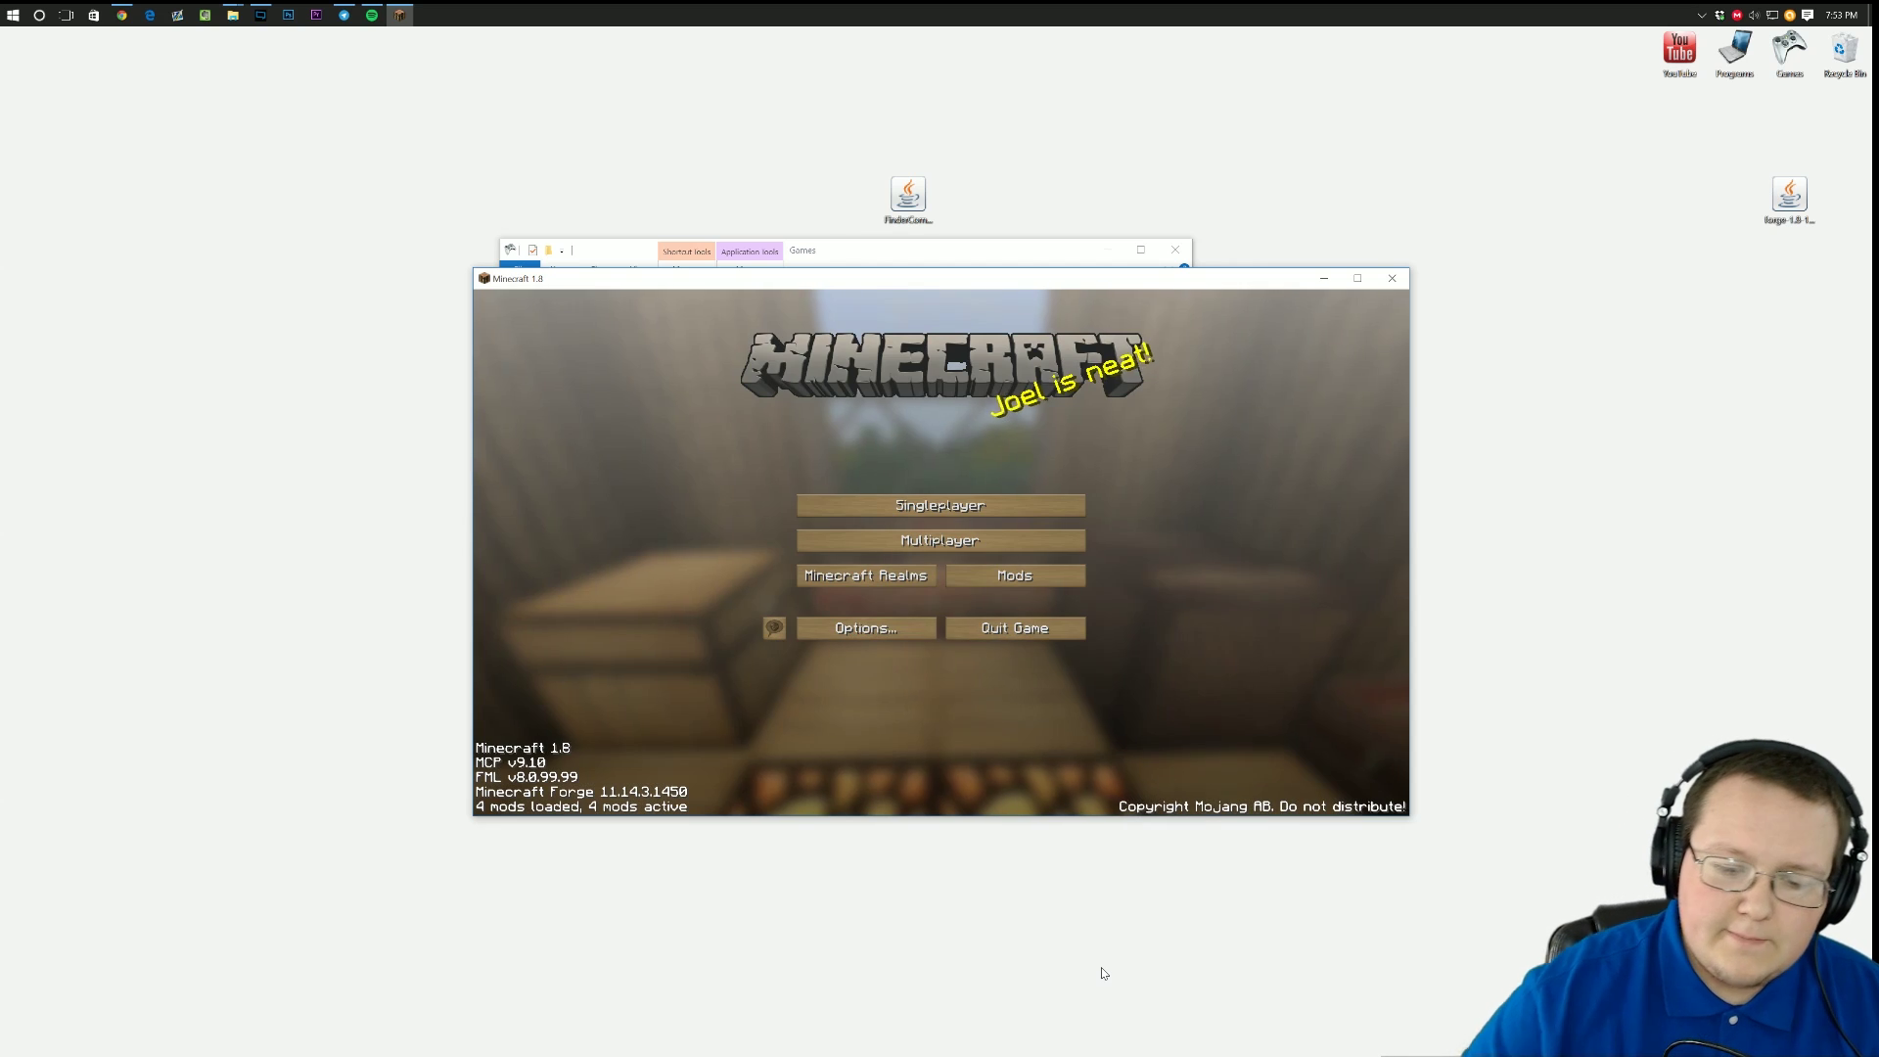
# Check the Finder Compass entry in the Mods list, then return to the main menu.
pyautogui.click(996, 579)
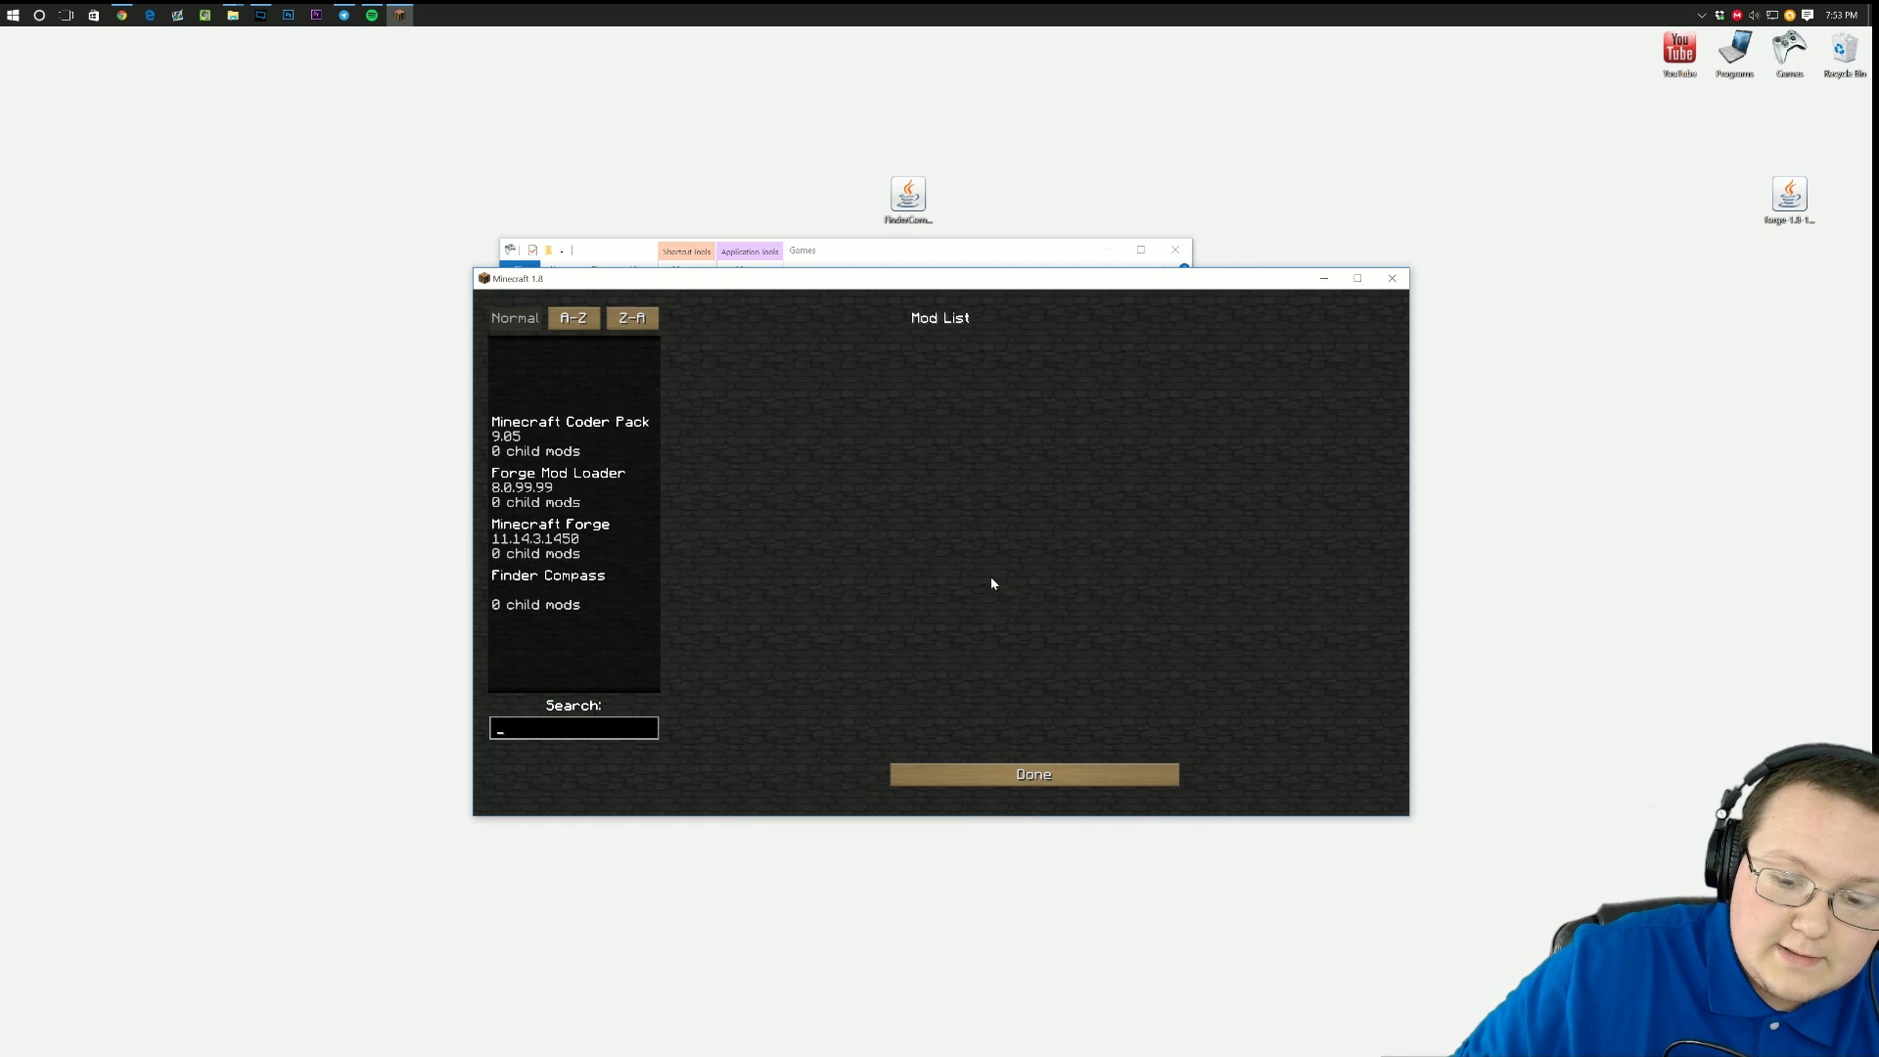
pyautogui.click(561, 592)
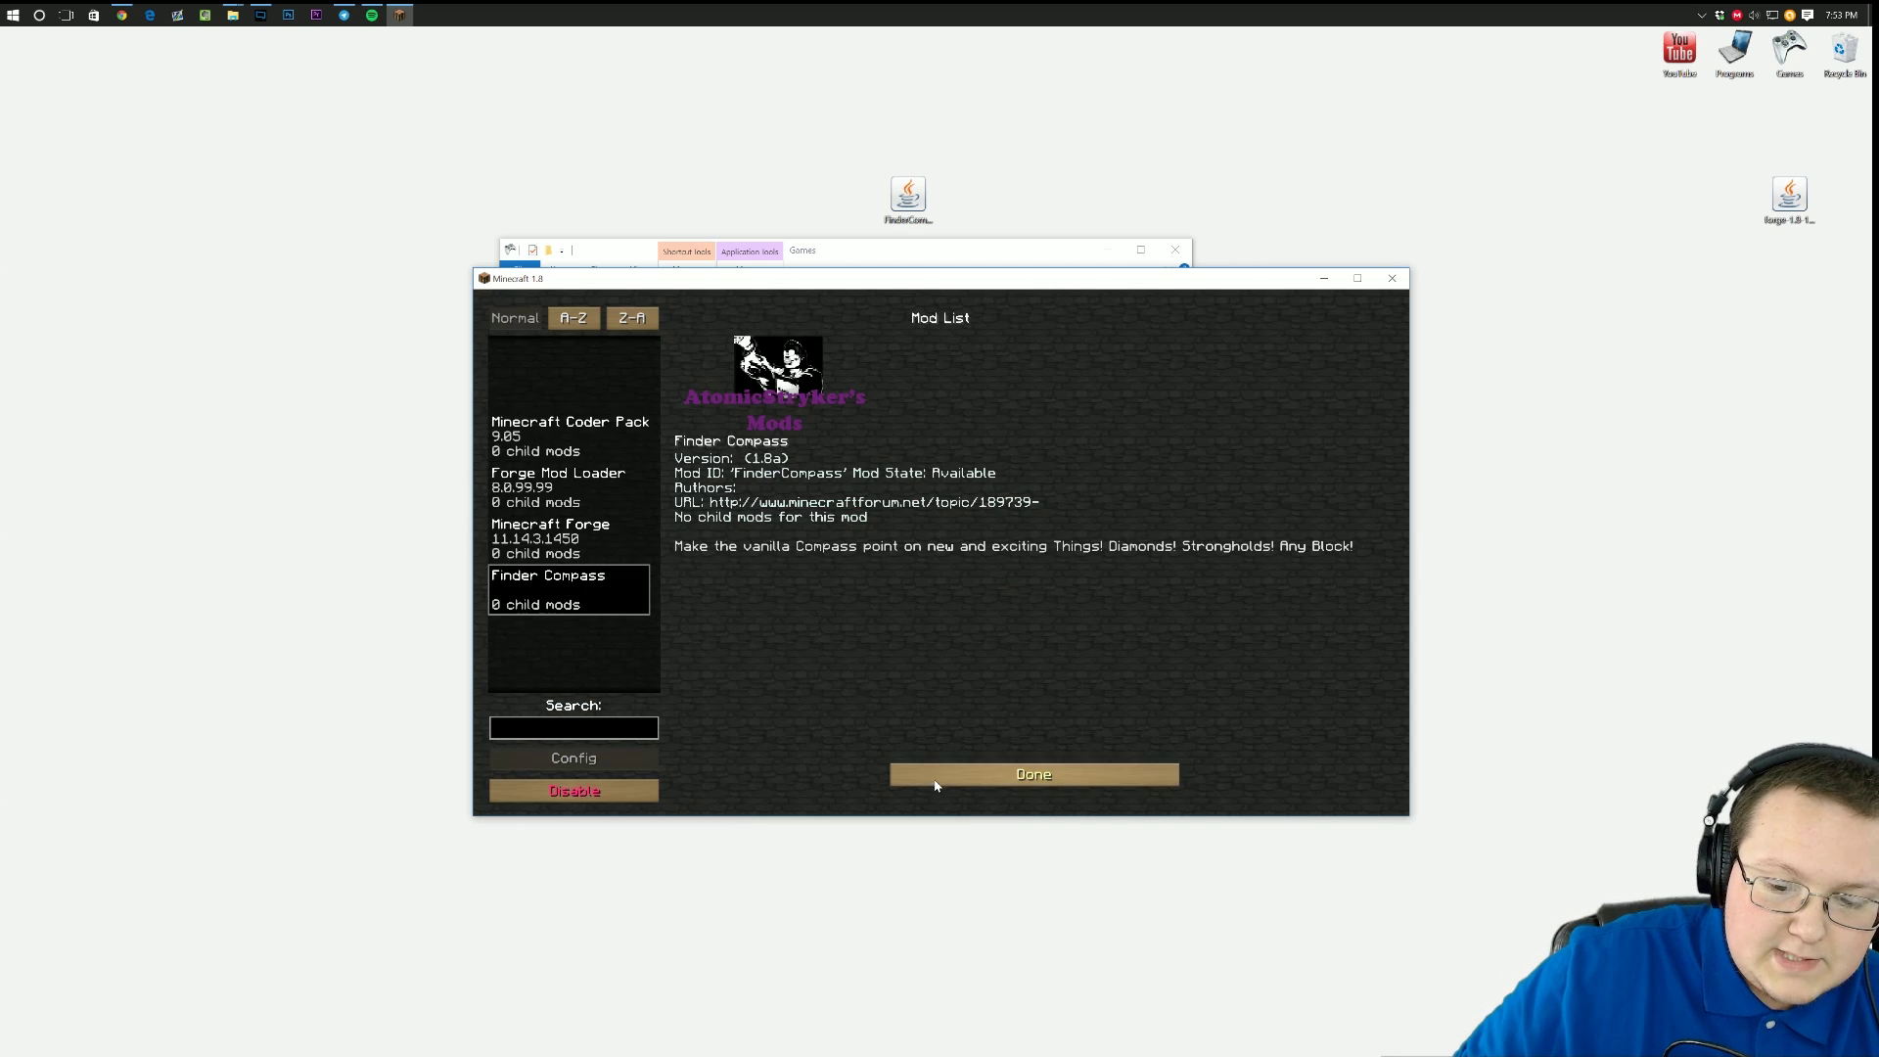
pyautogui.click(933, 778)
# Load the Creative Testing singleplayer world, accepting the missing blocks warning.
pyautogui.click(934, 515)
pyautogui.click(821, 367)
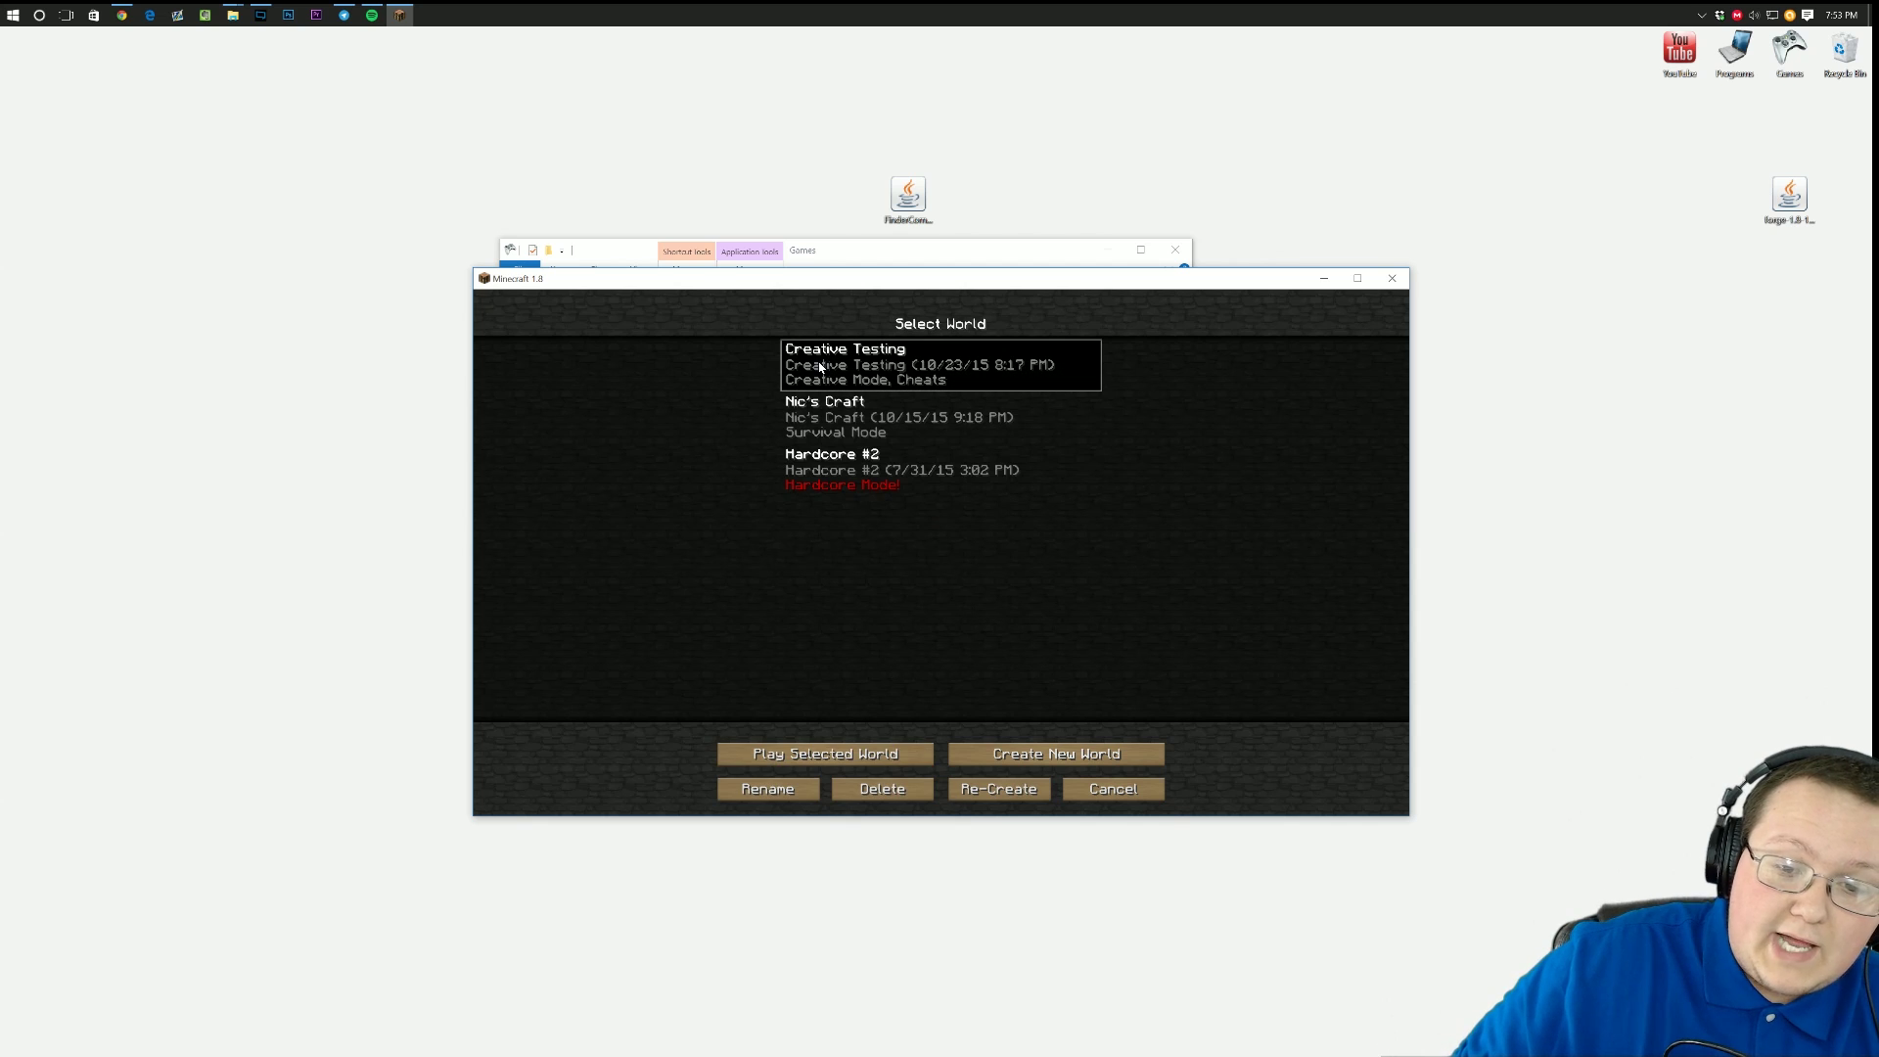
pyautogui.click(799, 759)
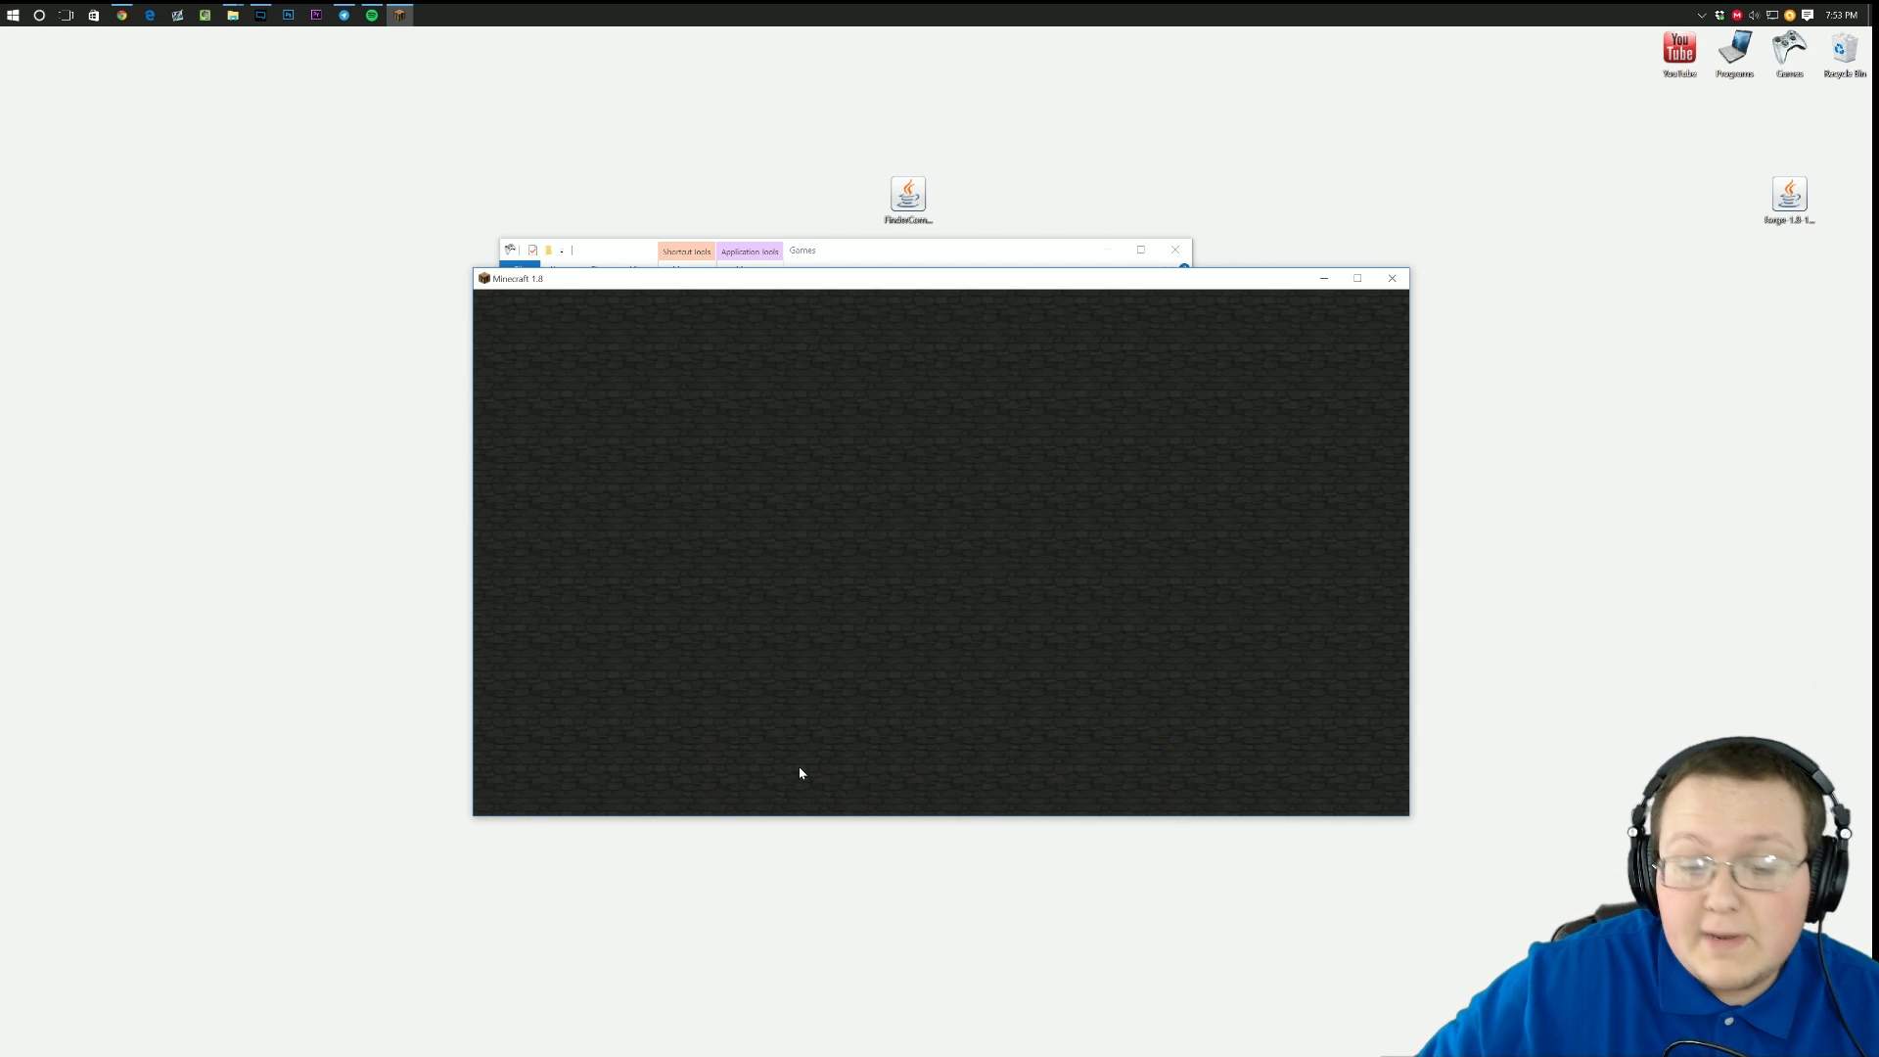
pyautogui.click(825, 789)
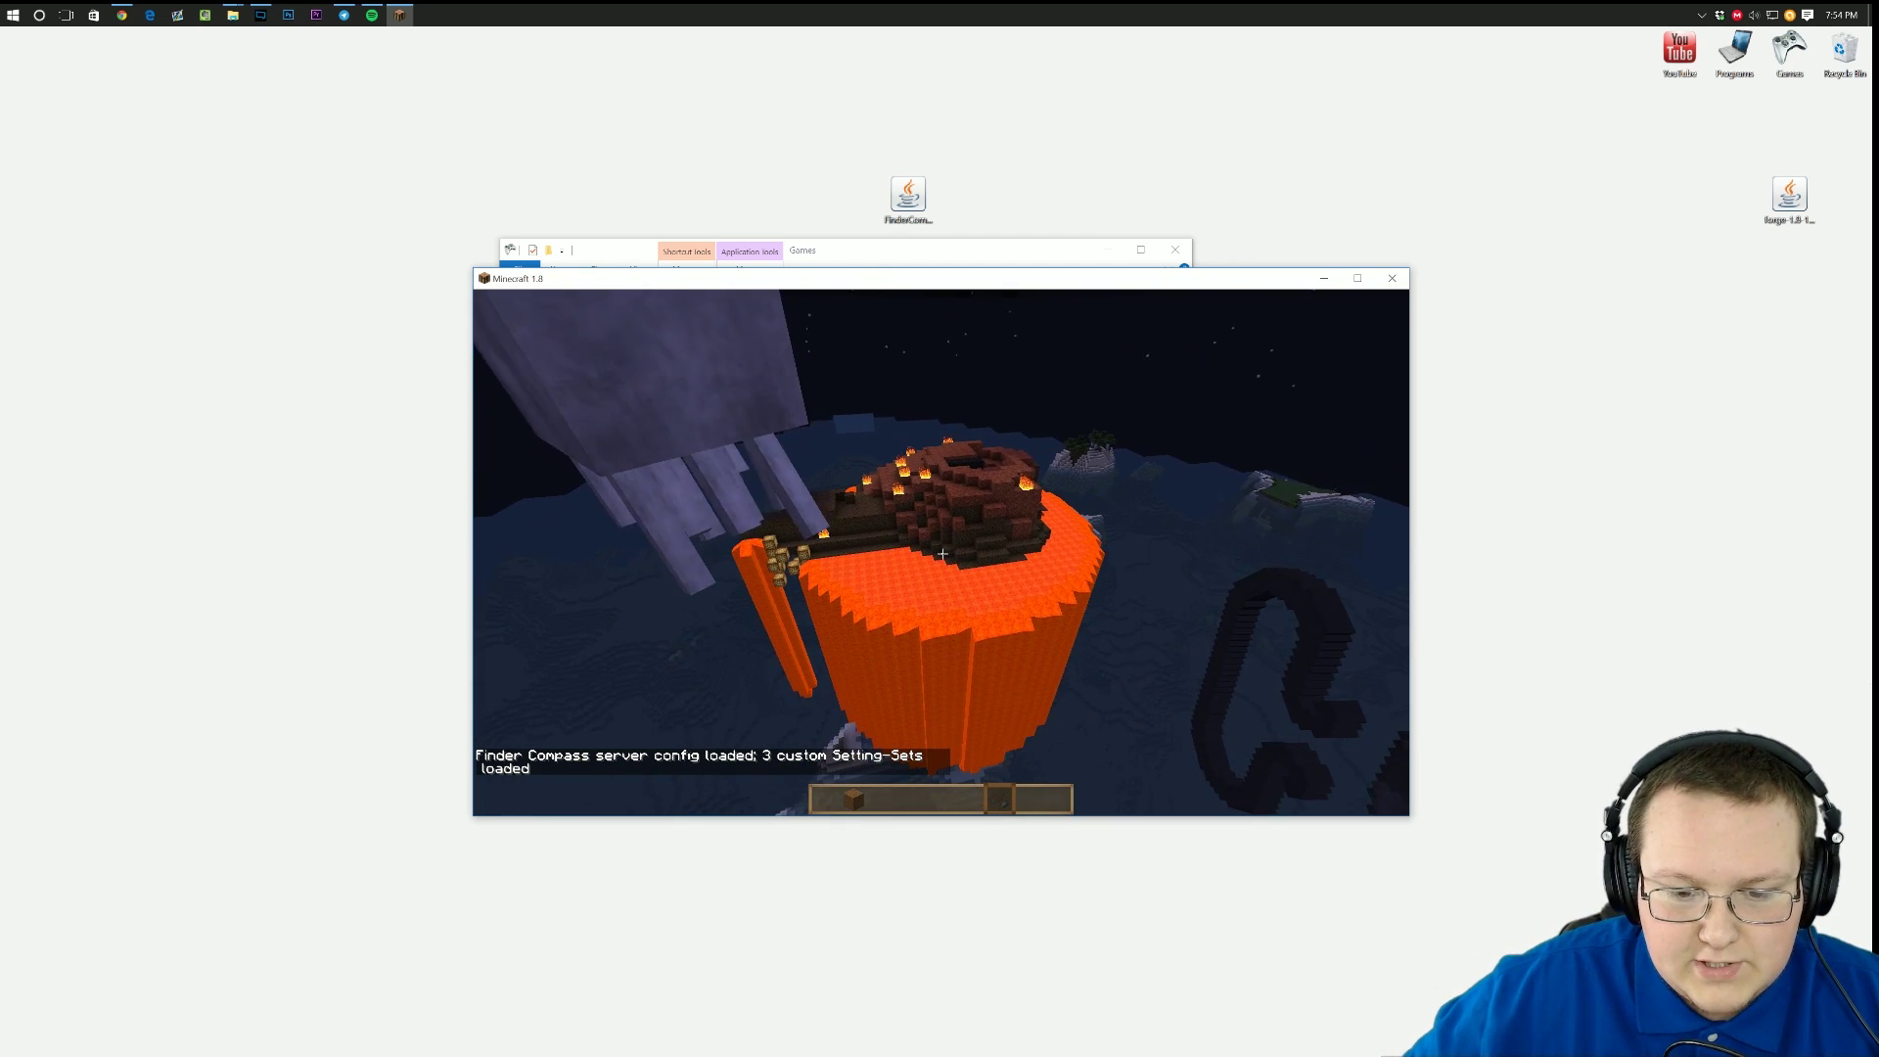
# Search the creative inventory's all-items tab for the compass.
pyautogui.press('e')
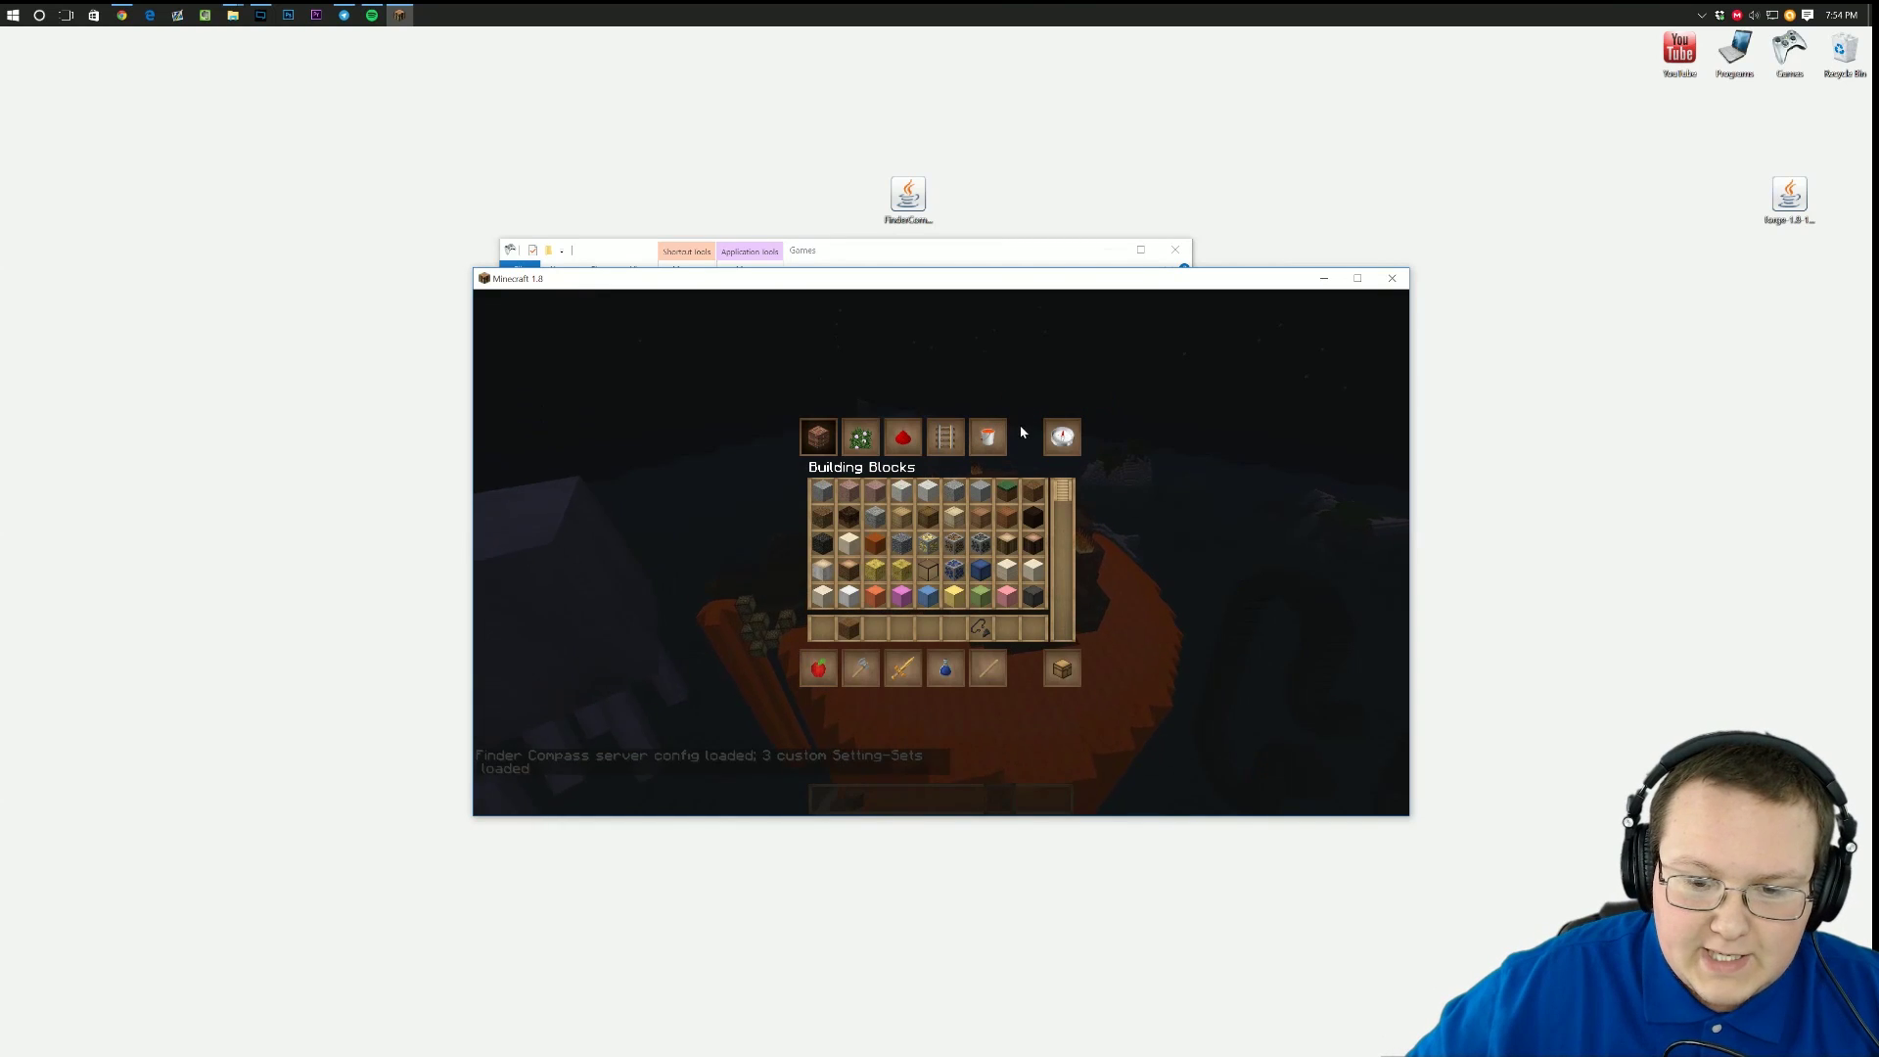
pyautogui.click(1053, 438)
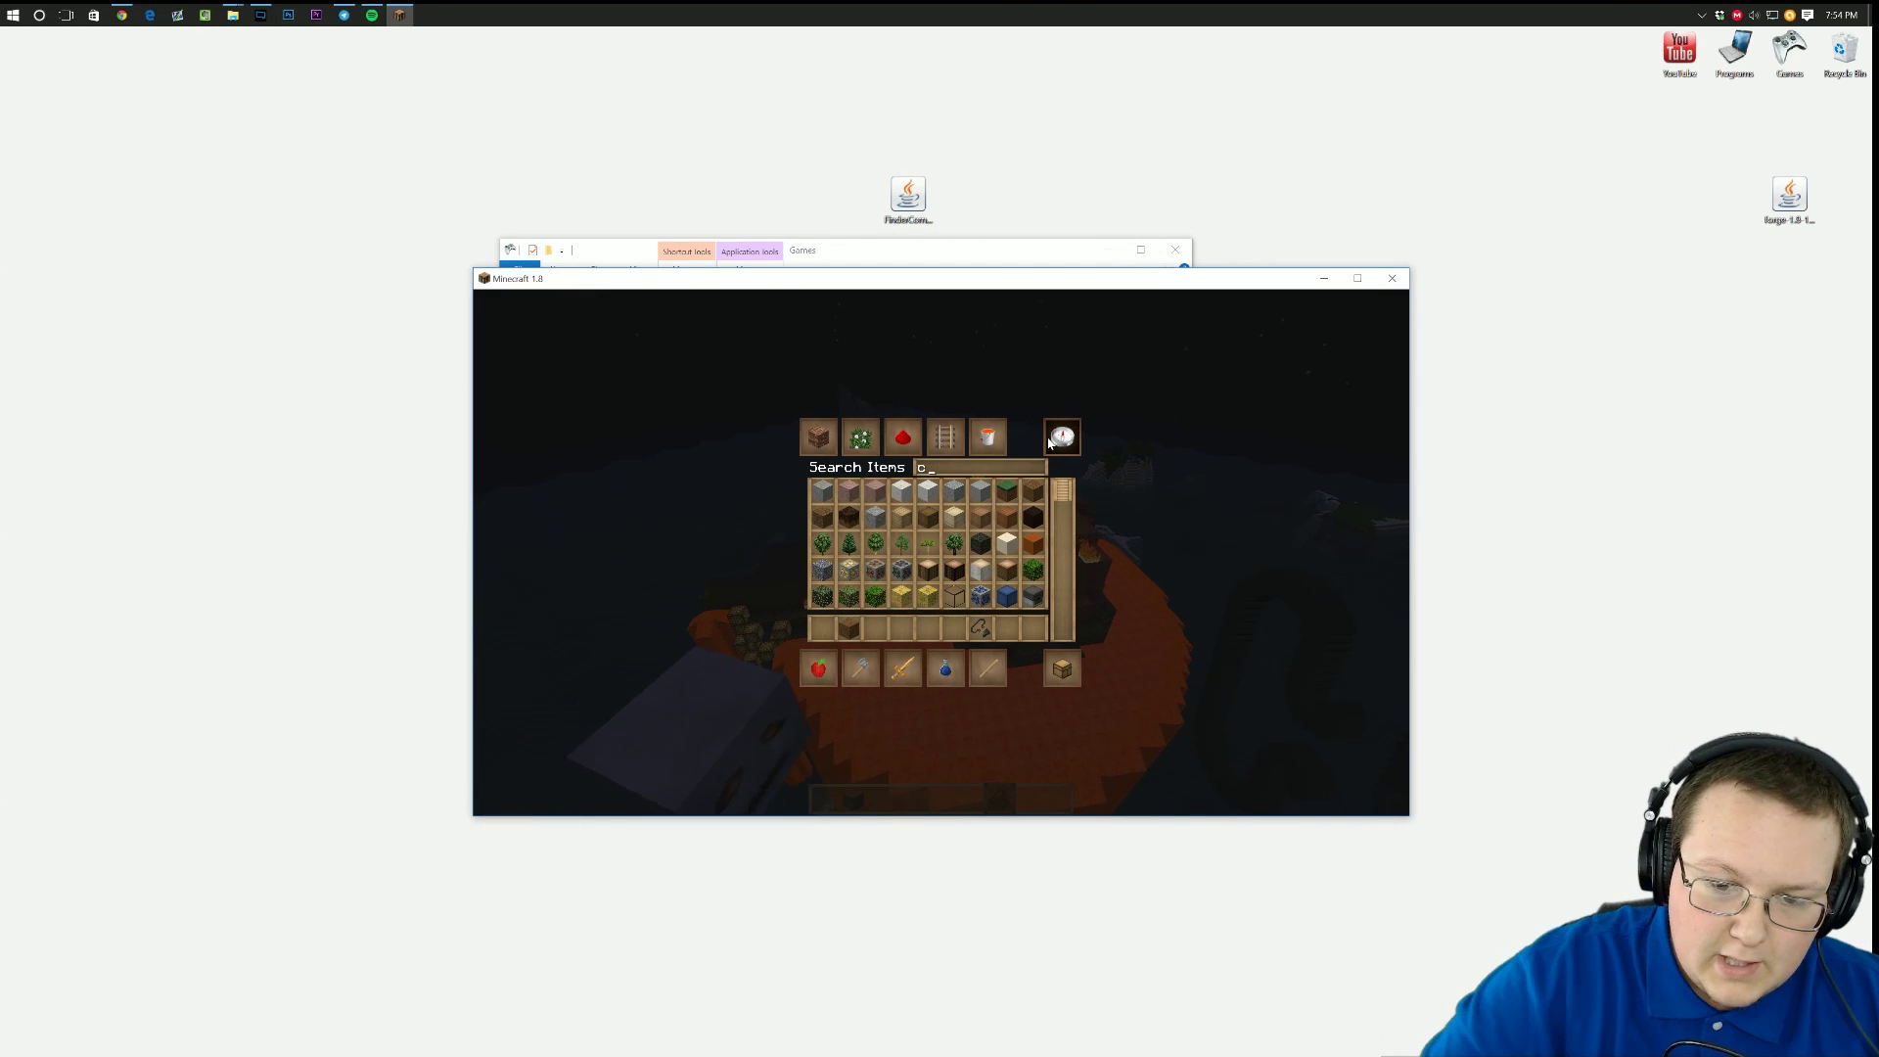
pyautogui.write('ci')
pyautogui.press('BackSpace')
pyautogui.write('omp')
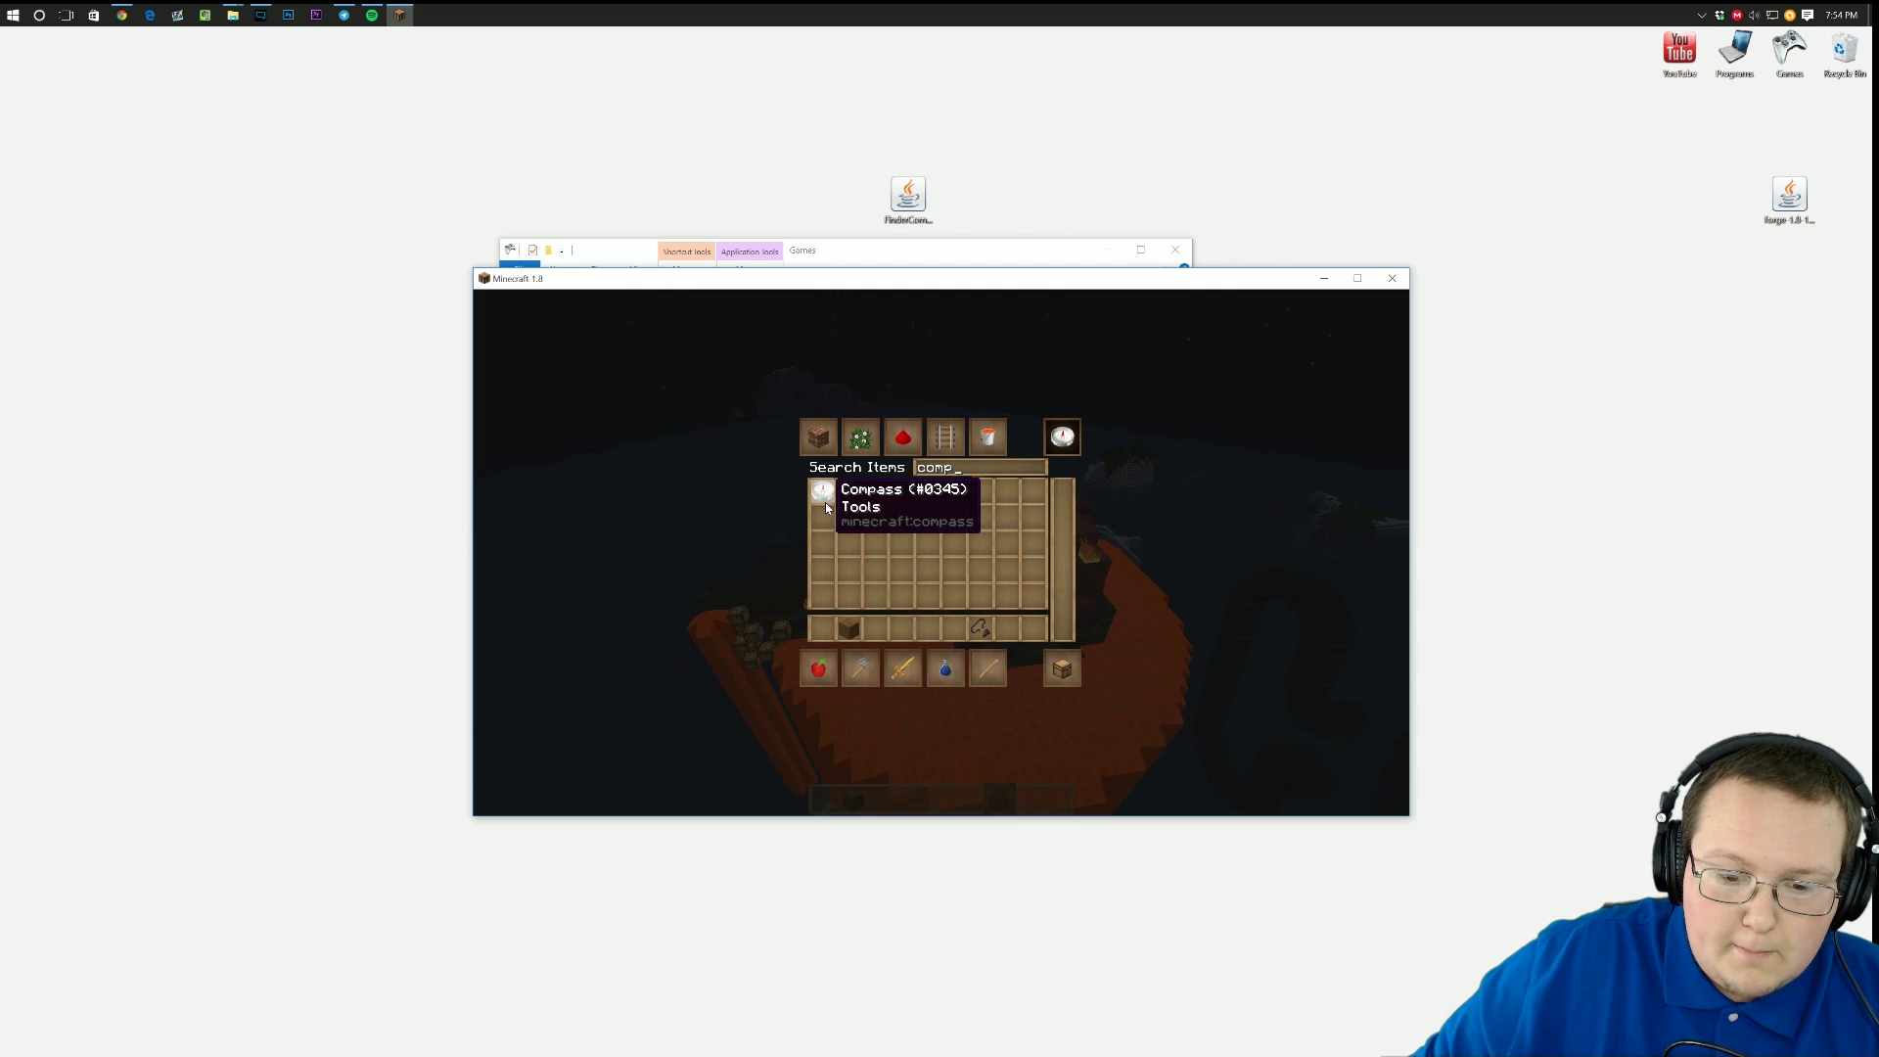
pyautogui.write('e')
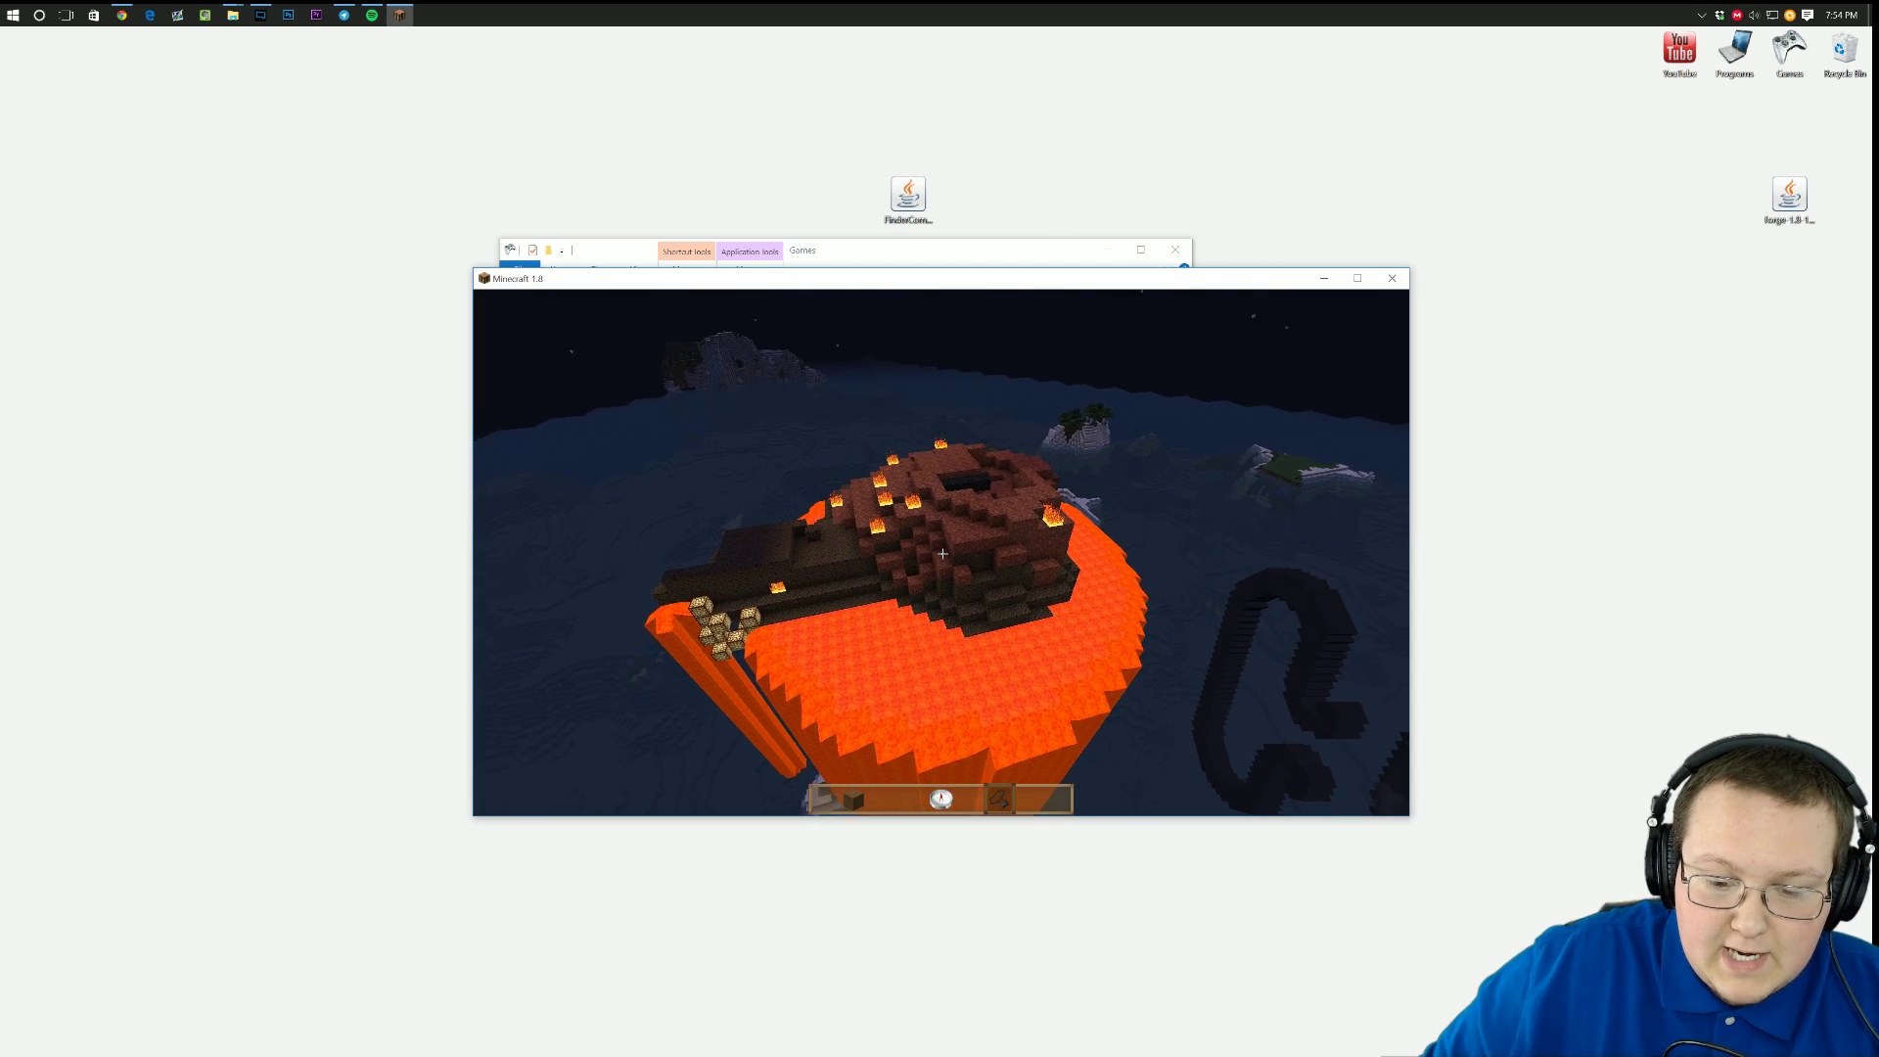
# Cycle the compass through Working Man's Mineables, Shiny Stones and Adventuring modes, ending on Adventuring.
pyautogui.rightClick(942, 554)
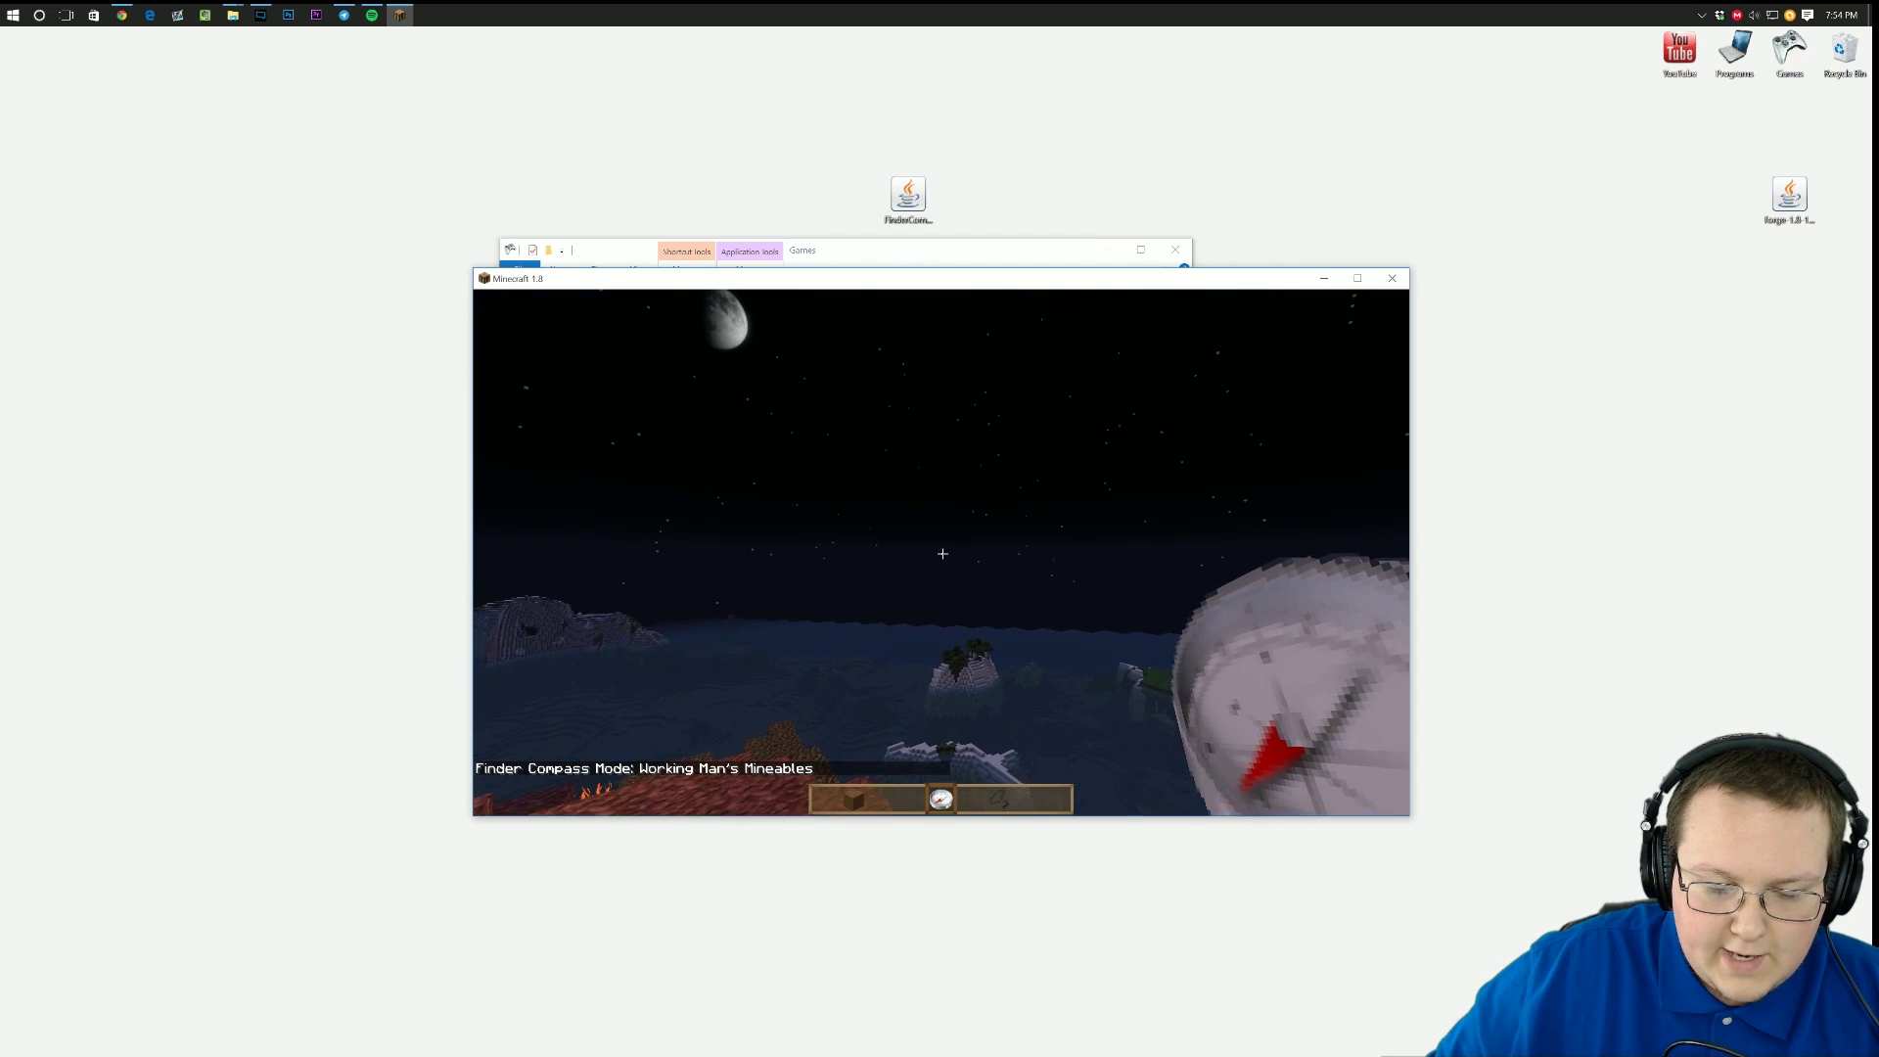
pyautogui.rightClick(943, 554)
pyautogui.rightClick(943, 554)
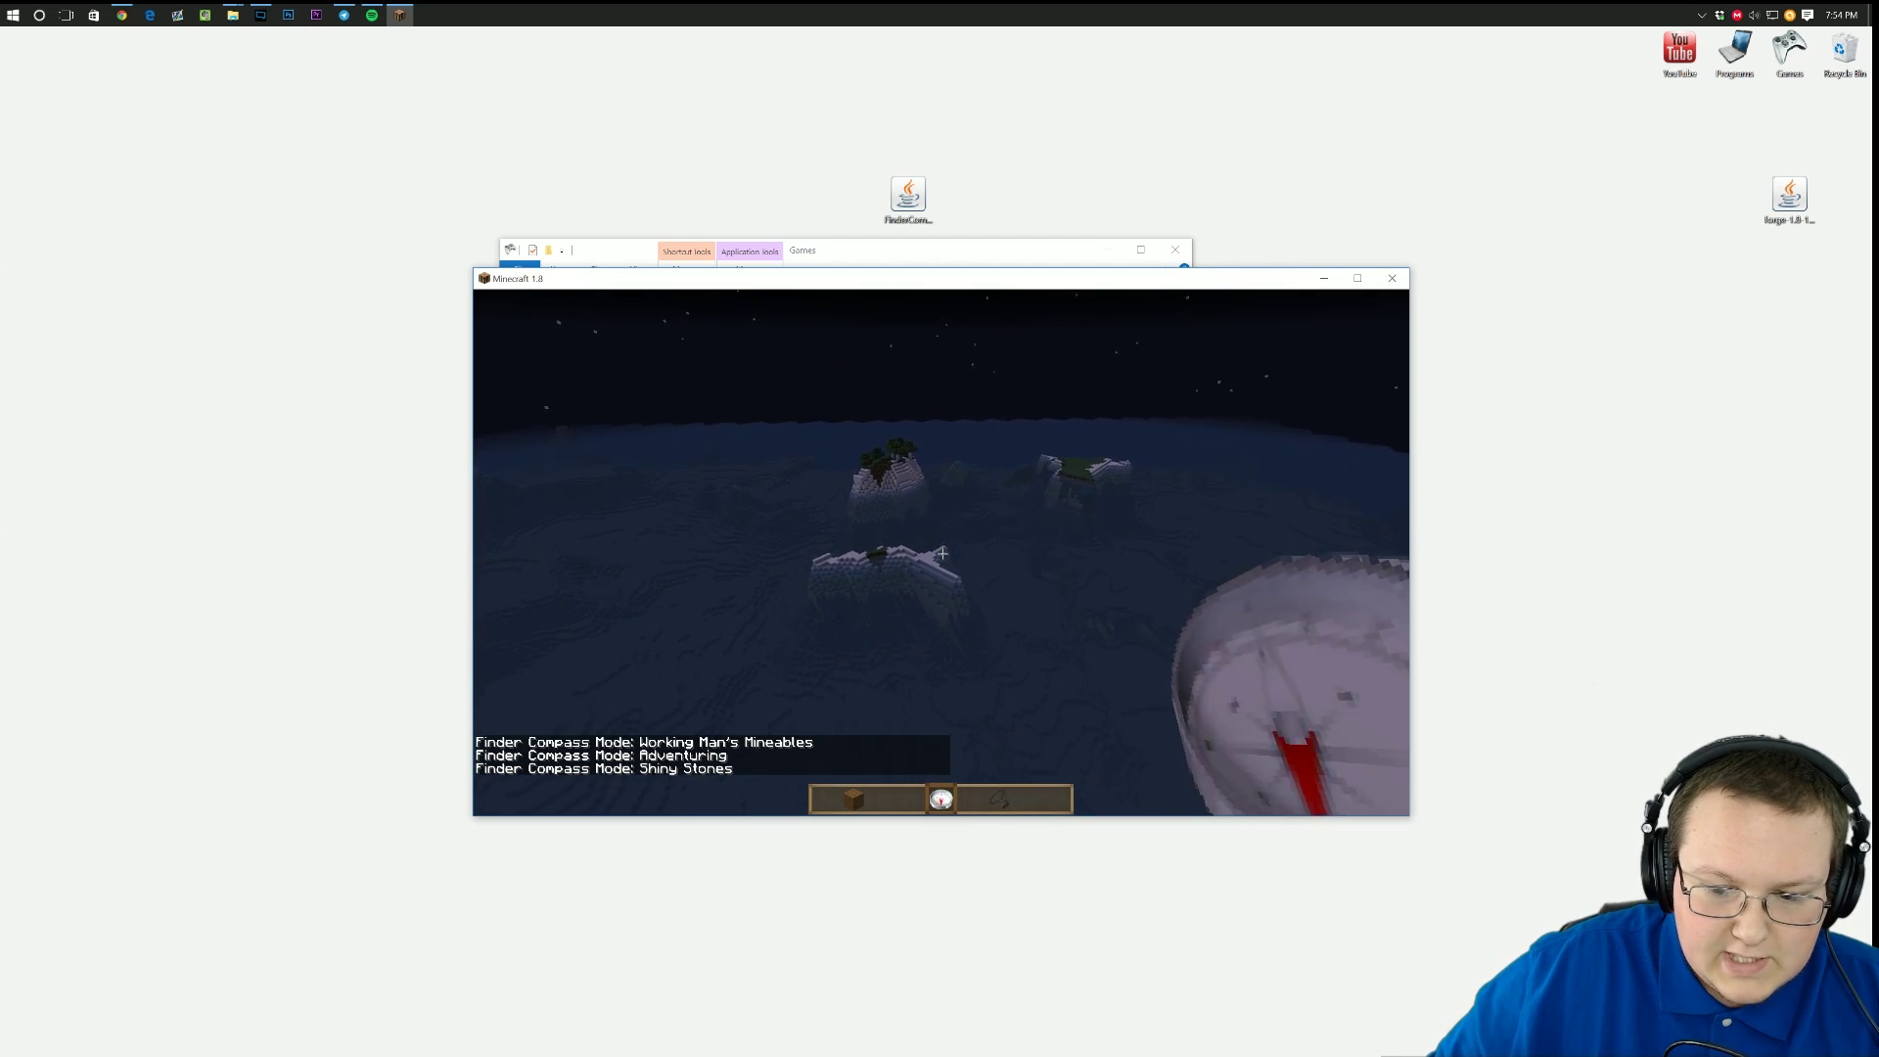
pyautogui.rightClick(942, 554)
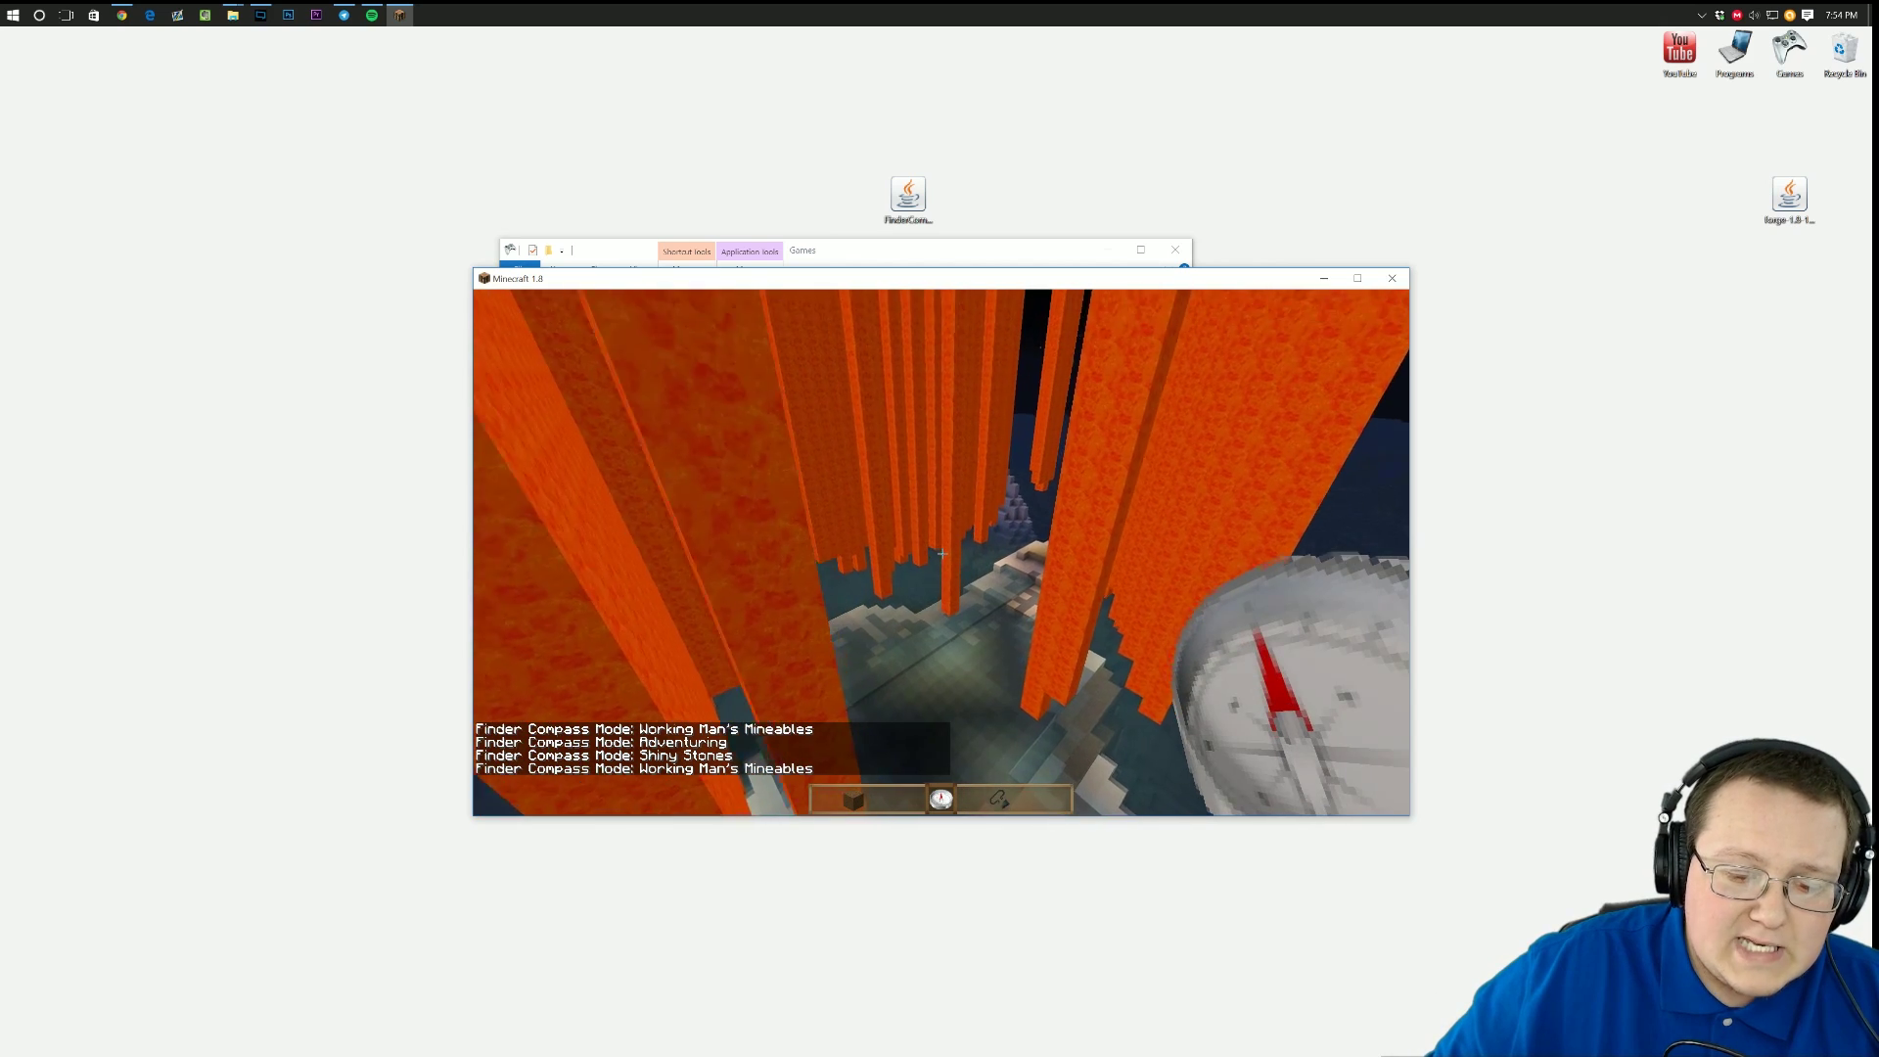
pyautogui.rightClick(942, 554)
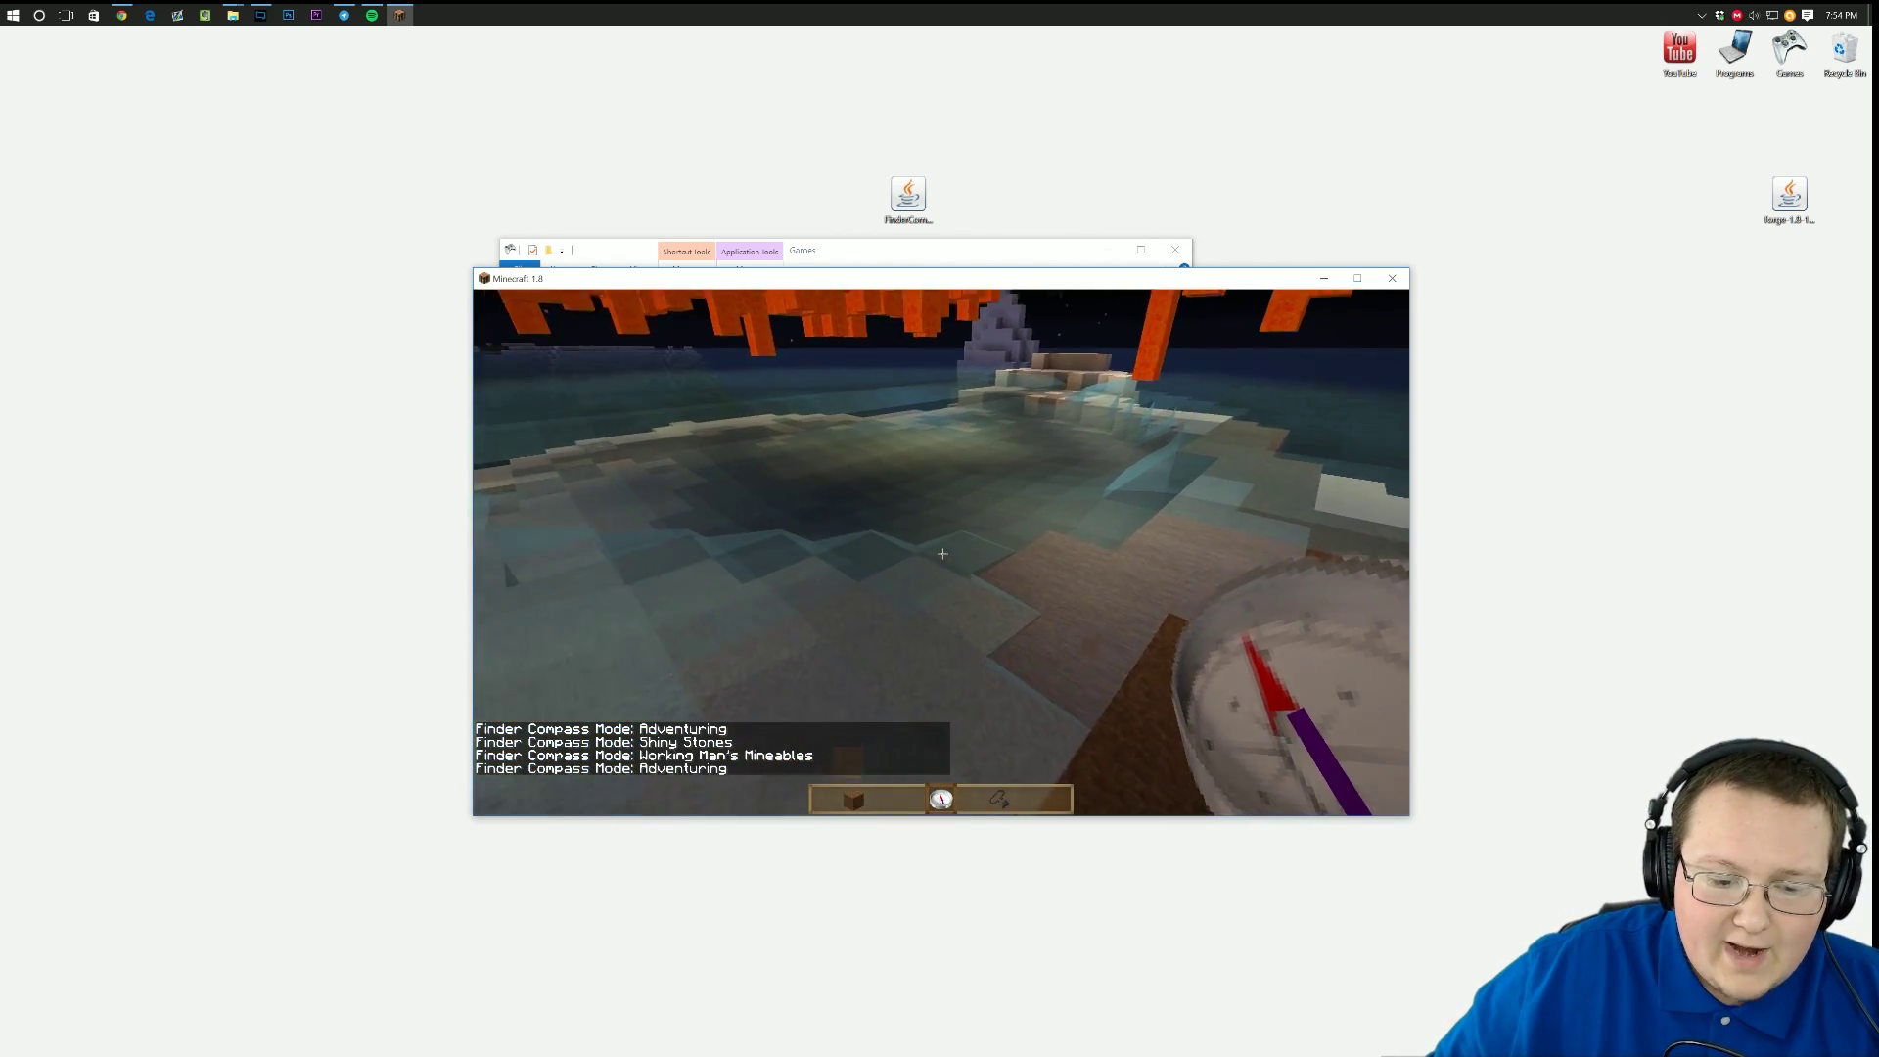